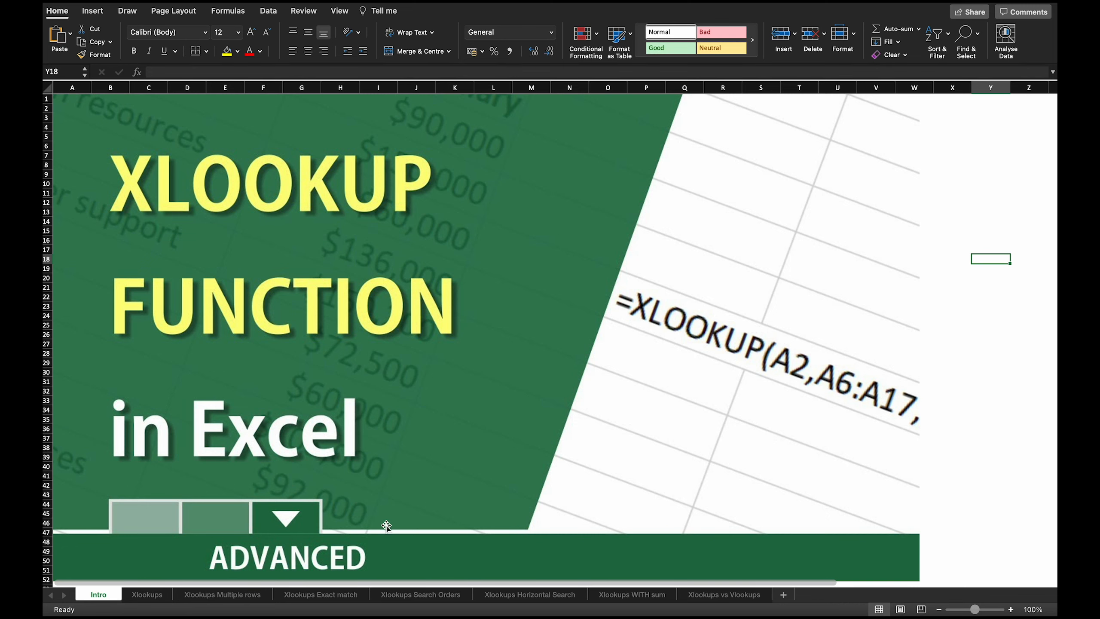
Step: Open the Xlookups sheet and examine the employee table in E1:N10 and the Full Name and Email lookup columns
{"action": "left_click", "coordinate": [154, 595]}
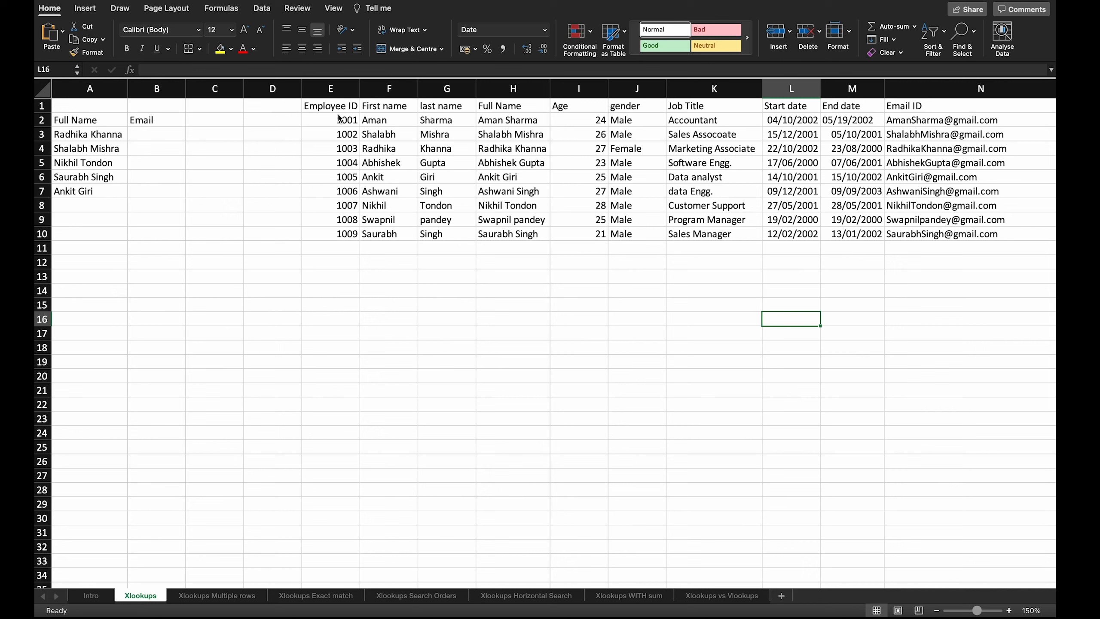
{"action": "left_click_drag", "start_coordinate": [340, 109], "coordinate": [902, 241]}
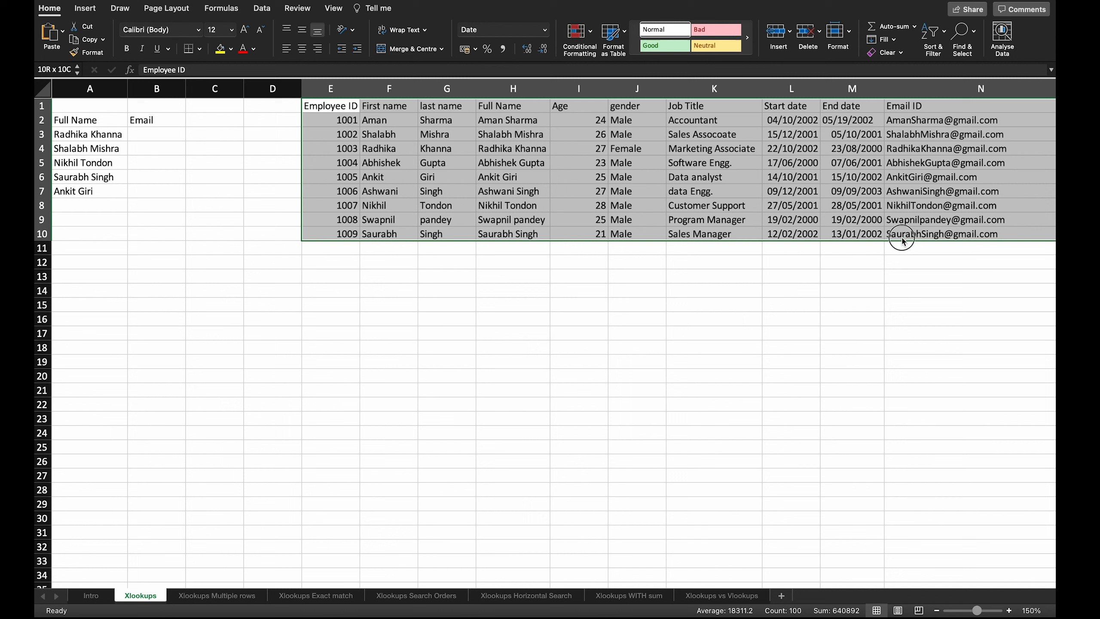
{"action": "left_click", "coordinate": [637, 275]}
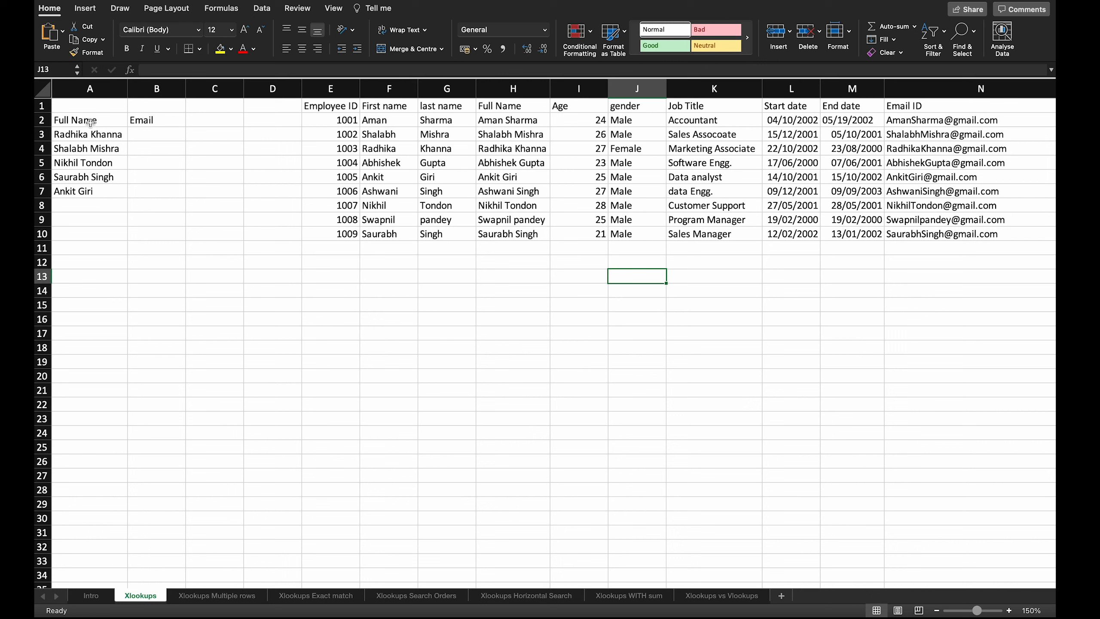
{"action": "left_click_drag", "start_coordinate": [92, 122], "coordinate": [85, 190]}
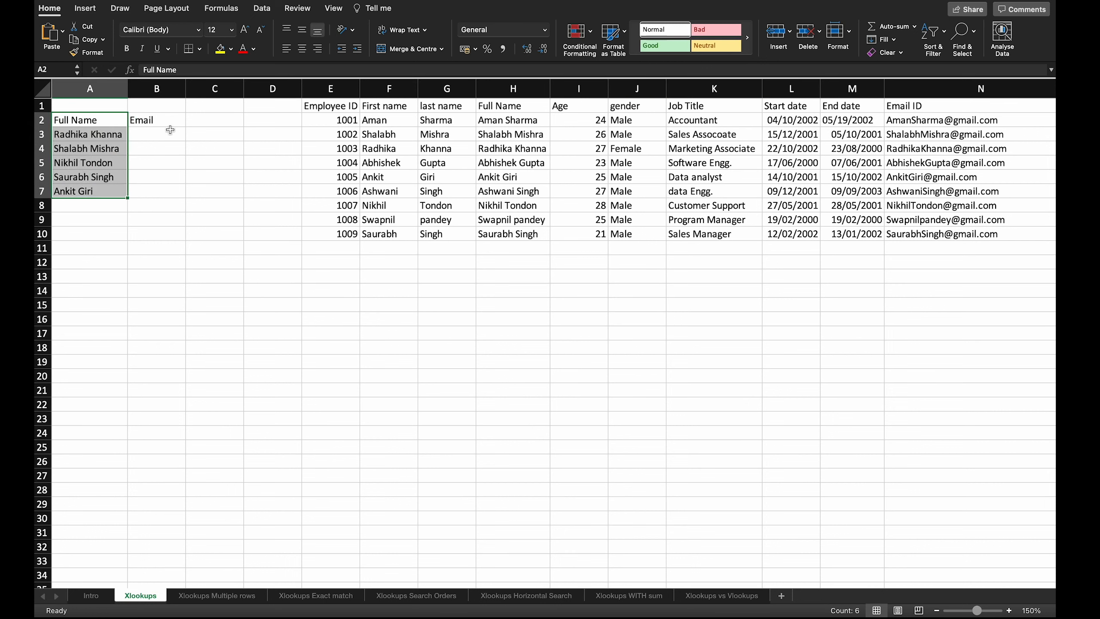
{"action": "left_click_drag", "start_coordinate": [168, 131], "coordinate": [173, 194]}
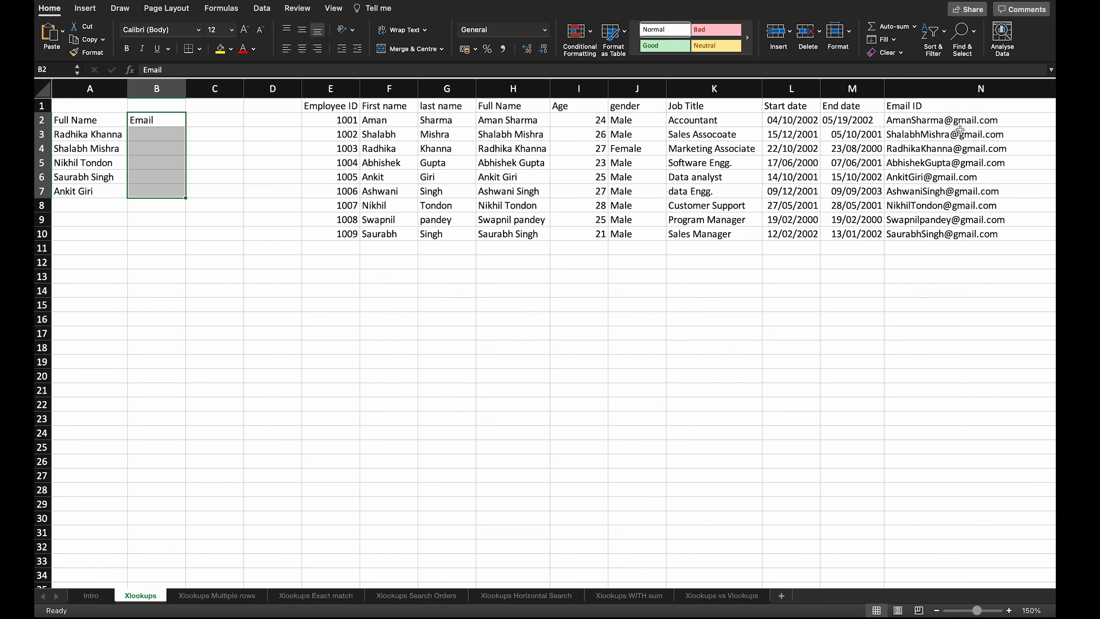
Step: Enter the formula =XLOOKUP(A3,H2:H10,N2:N10) in B3 to return the e-mail for the first full name
{"action": "left_click", "coordinate": [162, 138]}
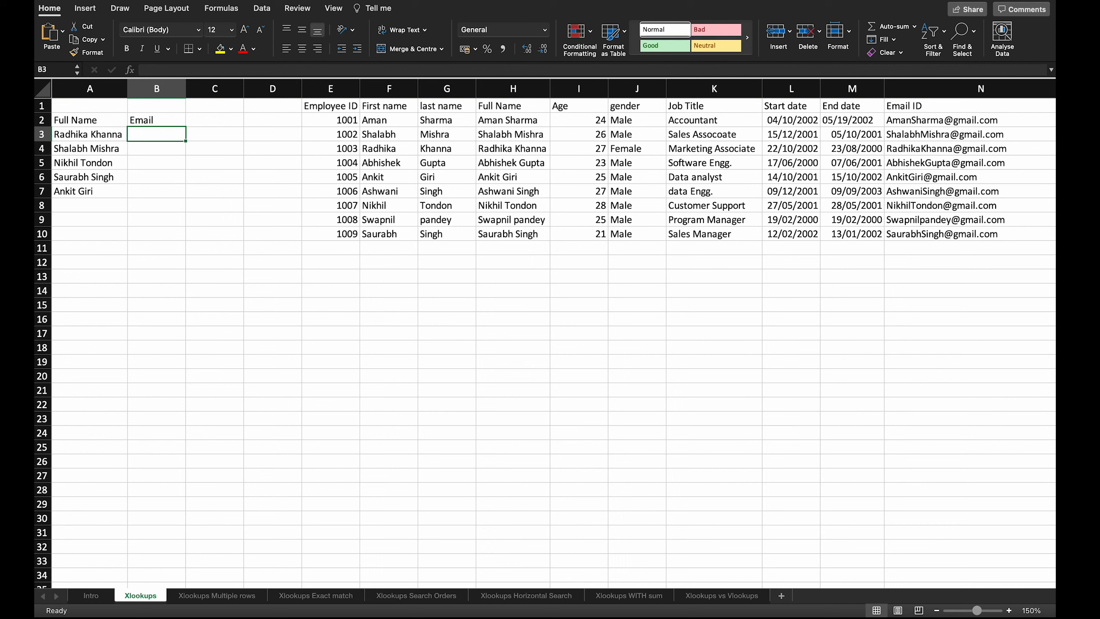
{"action": "type", "text": "=xlo"}
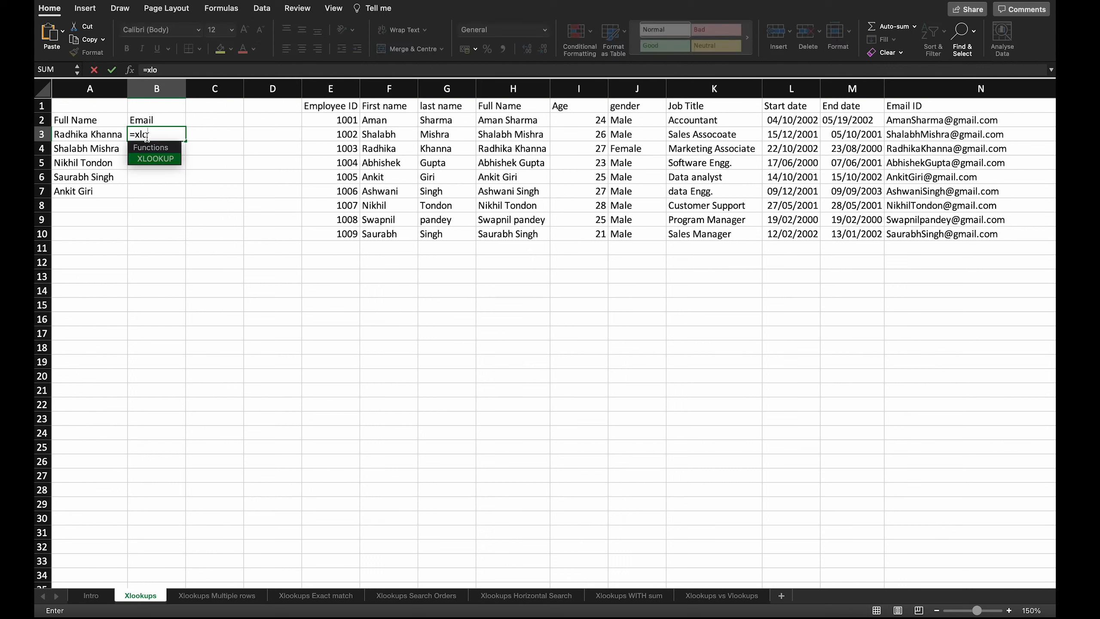
{"action": "key", "text": "Tab"}
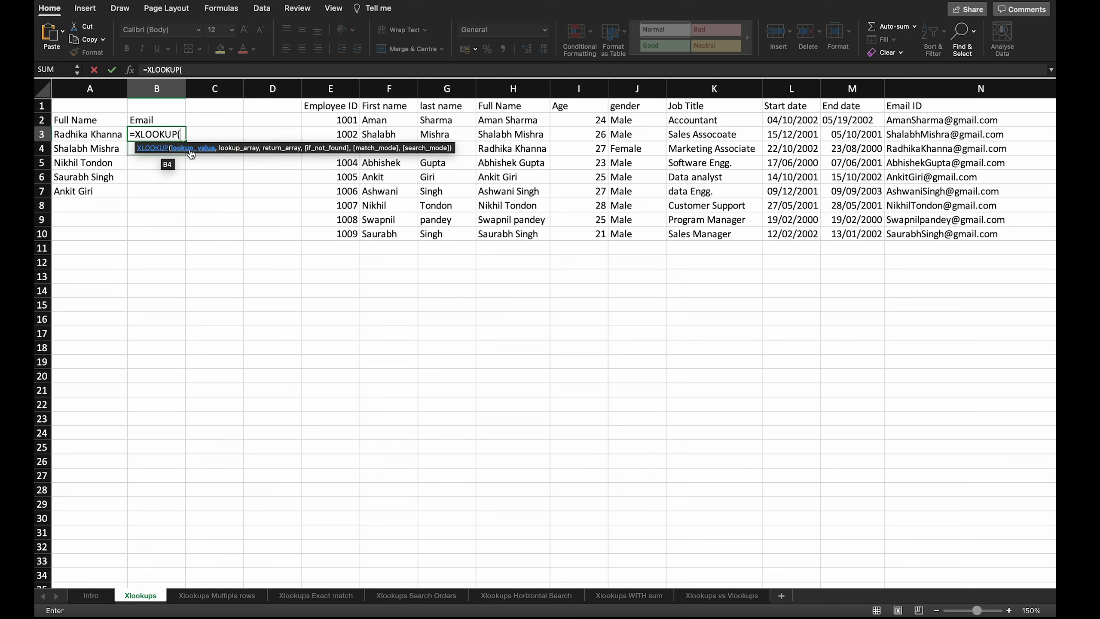
{"action": "left_click", "coordinate": [111, 136]}
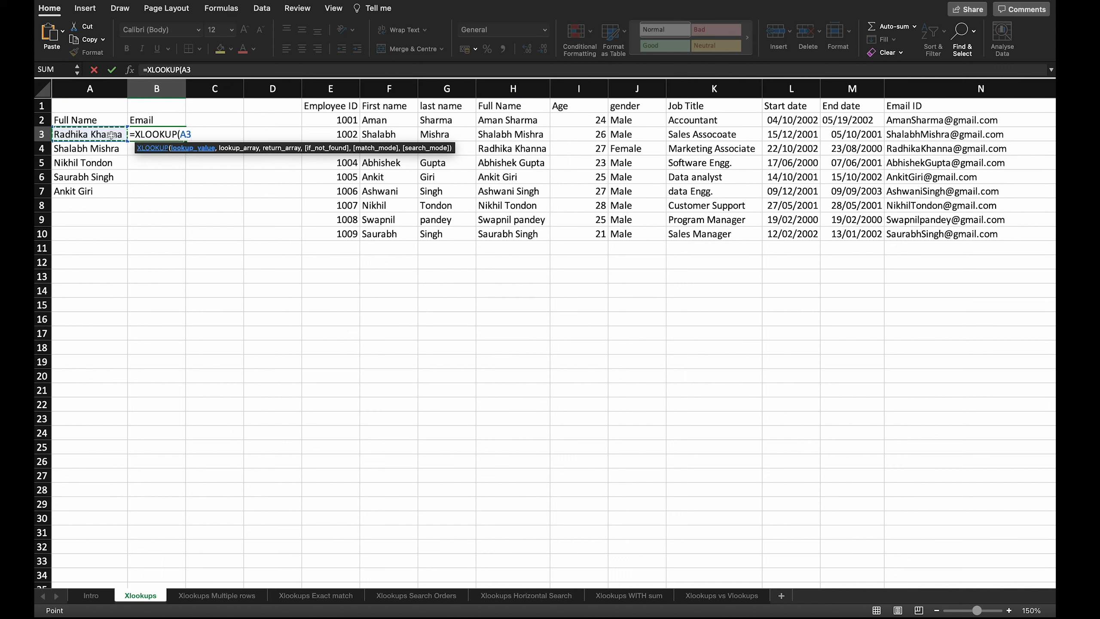
{"action": "type", "text": ","}
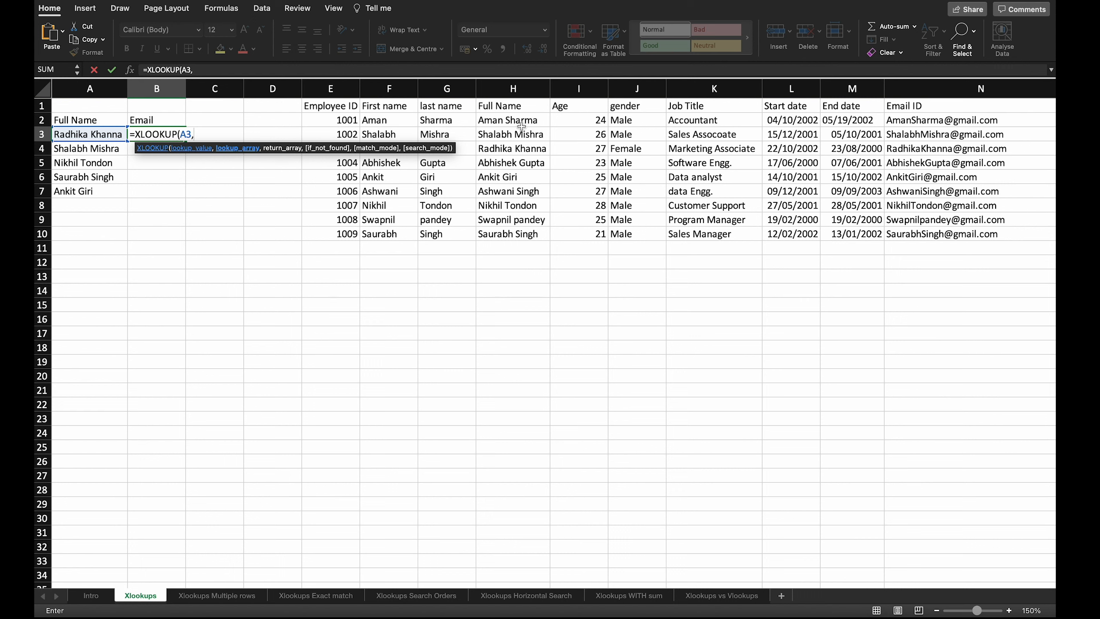
{"action": "left_click_drag", "start_coordinate": [516, 122], "coordinate": [513, 234]}
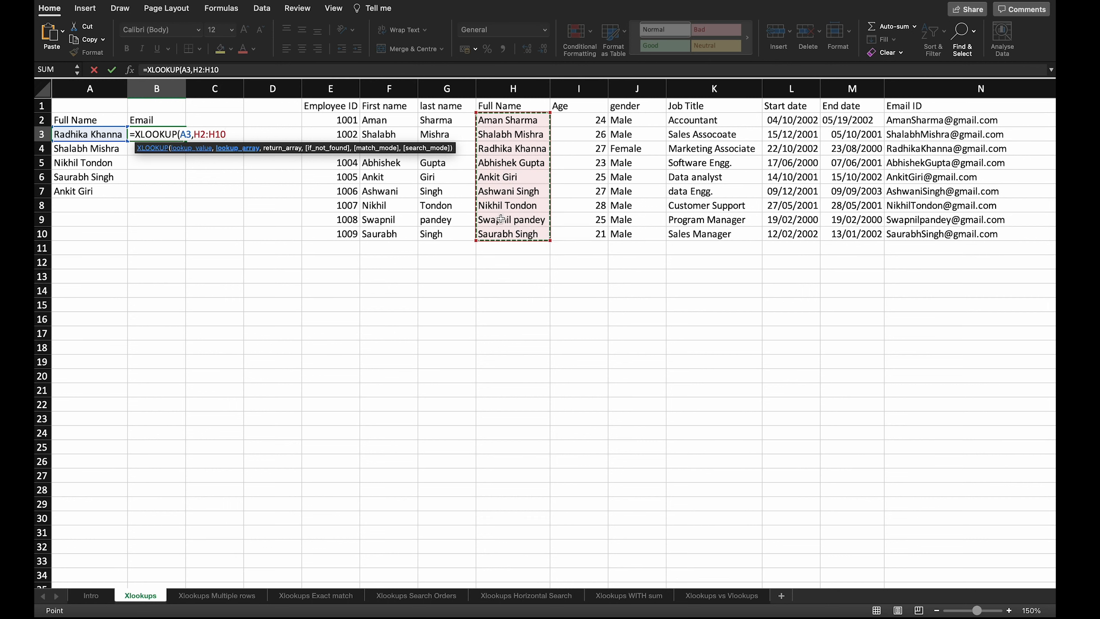
{"action": "type", "text": ","}
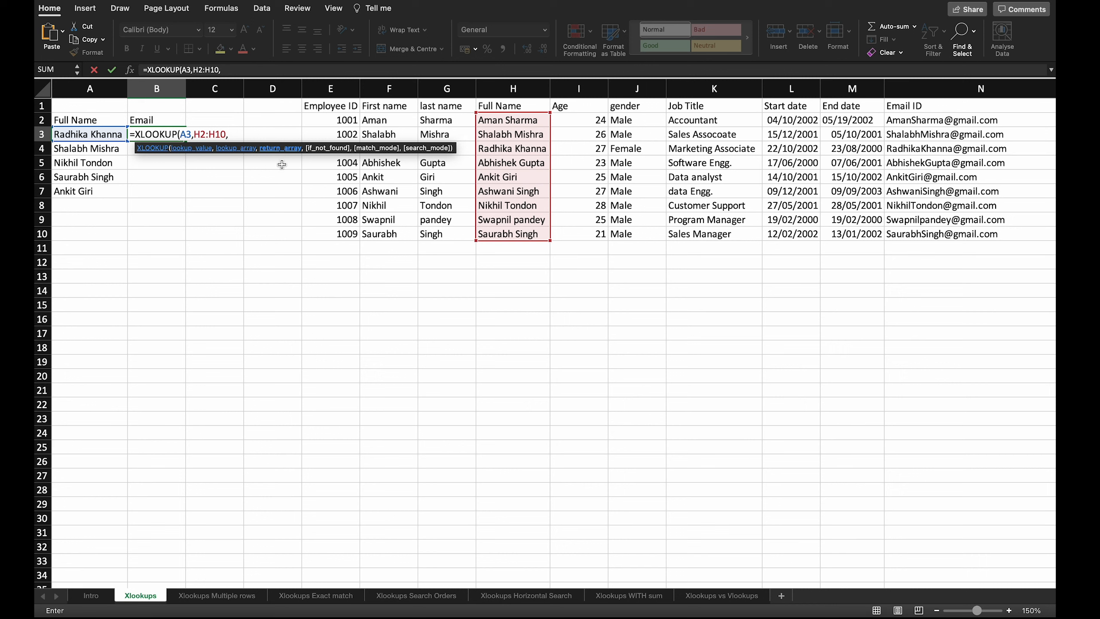
{"action": "left_click_drag", "start_coordinate": [934, 114], "coordinate": [960, 231]}
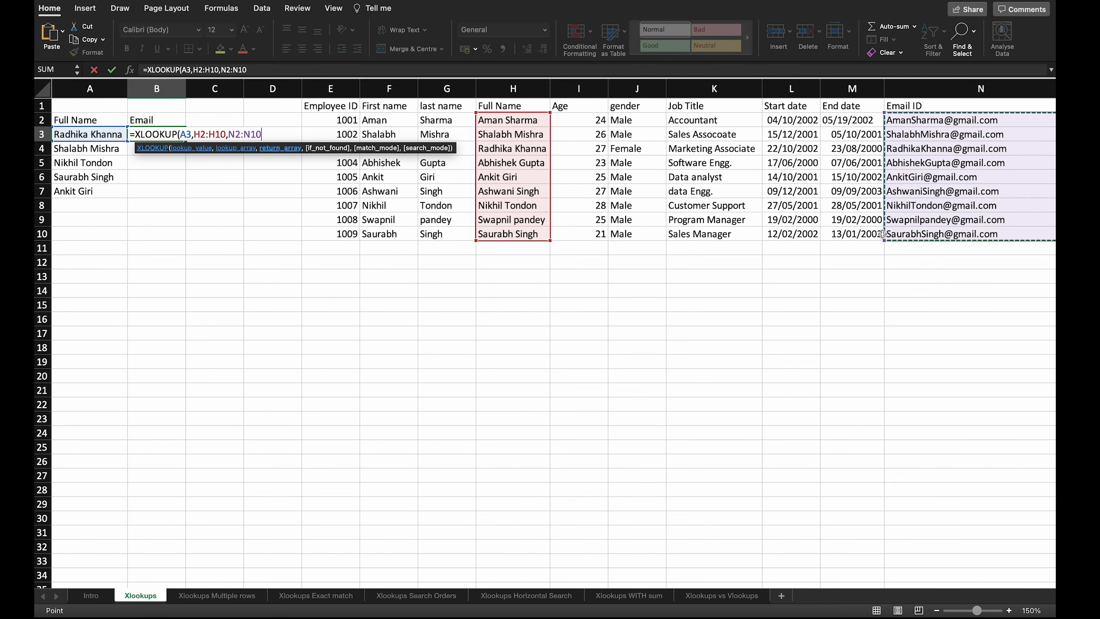
{"action": "type", "text": ")"}
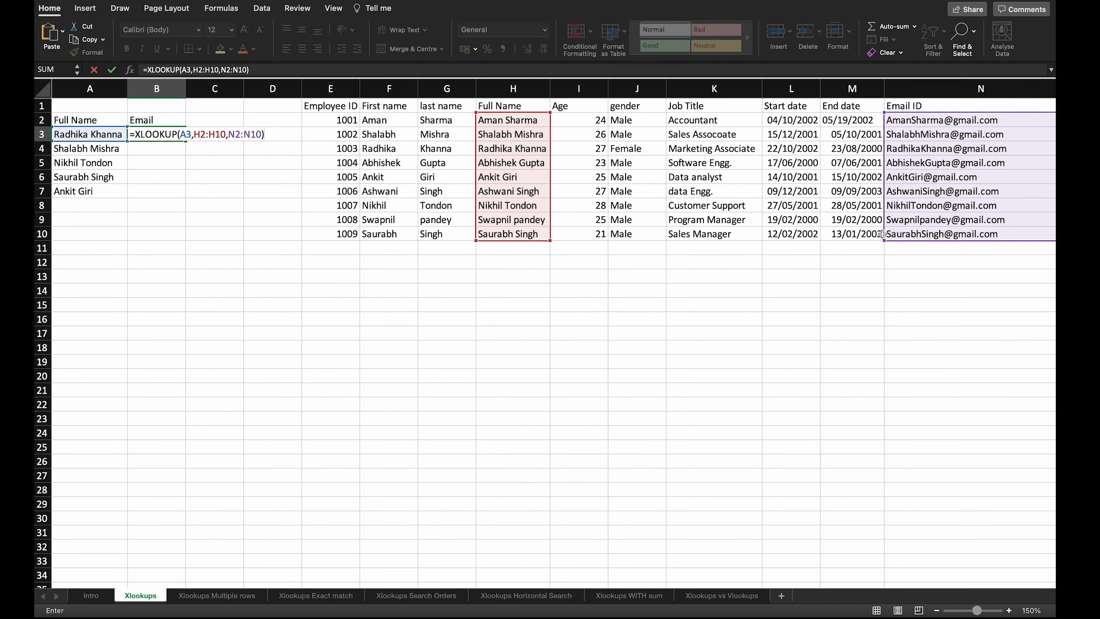
{"action": "key", "text": "Return"}
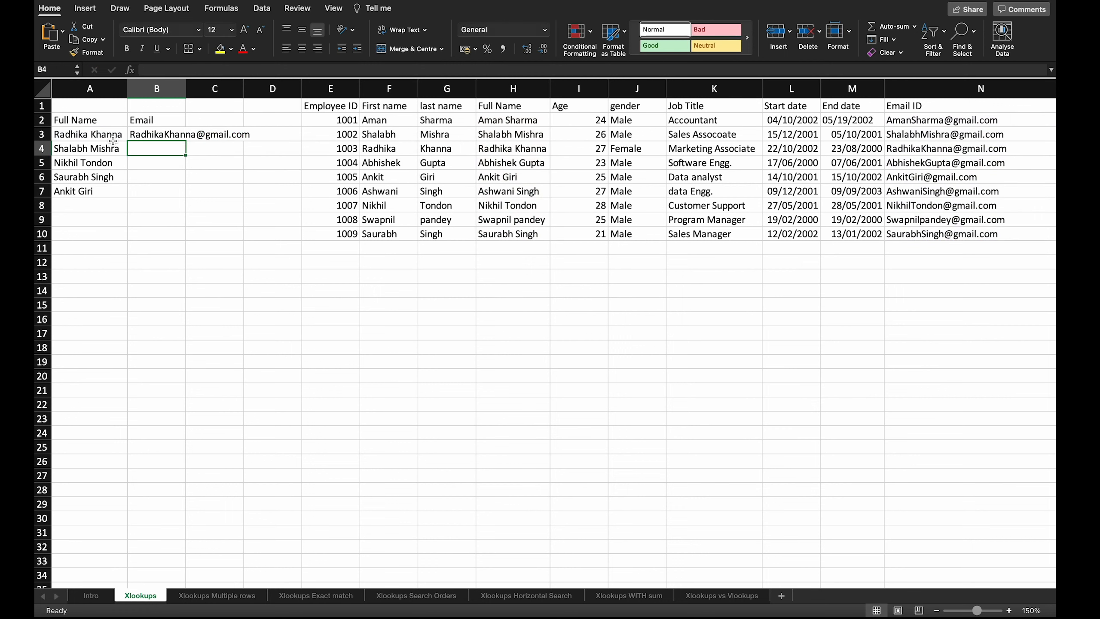
Step: Fill the XLOOKUP formula from B3 down to B7 for the remaining names
{"action": "left_click", "coordinate": [180, 135]}
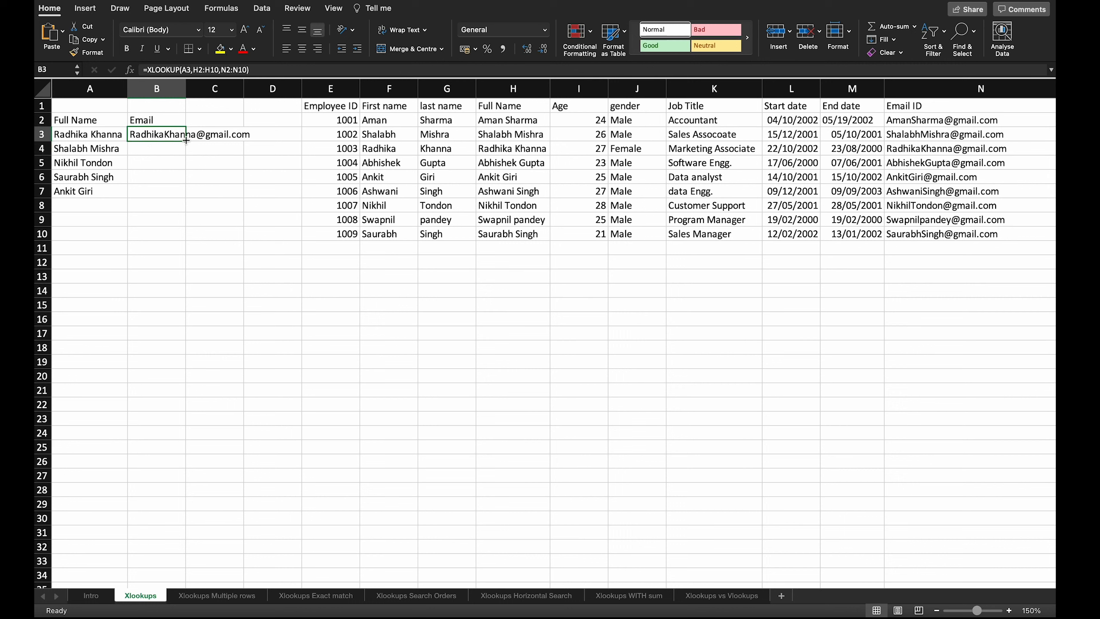
{"action": "left_click_drag", "start_coordinate": [186, 142], "coordinate": [186, 196]}
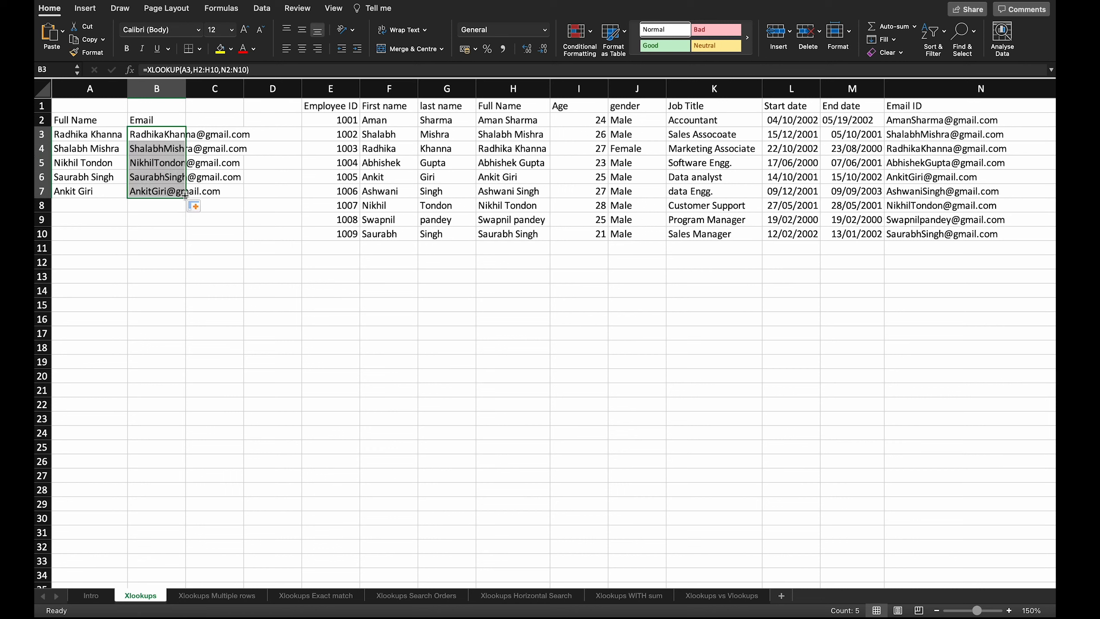
{"action": "left_click", "coordinate": [164, 217]}
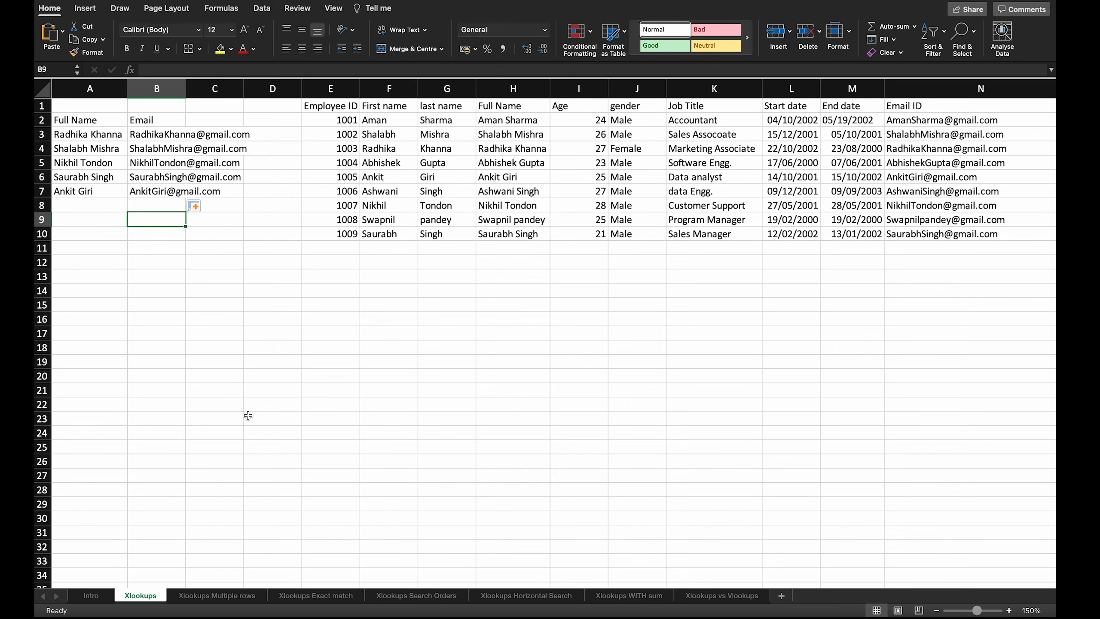
Step: On the Xlookups Multiple rows sheet, enter =XLOOKUP(A3,H2:H10,M2:N10) in B3 to return end date and e-mail together
{"action": "left_click", "coordinate": [234, 596]}
{"action": "left_click", "coordinate": [150, 432]}
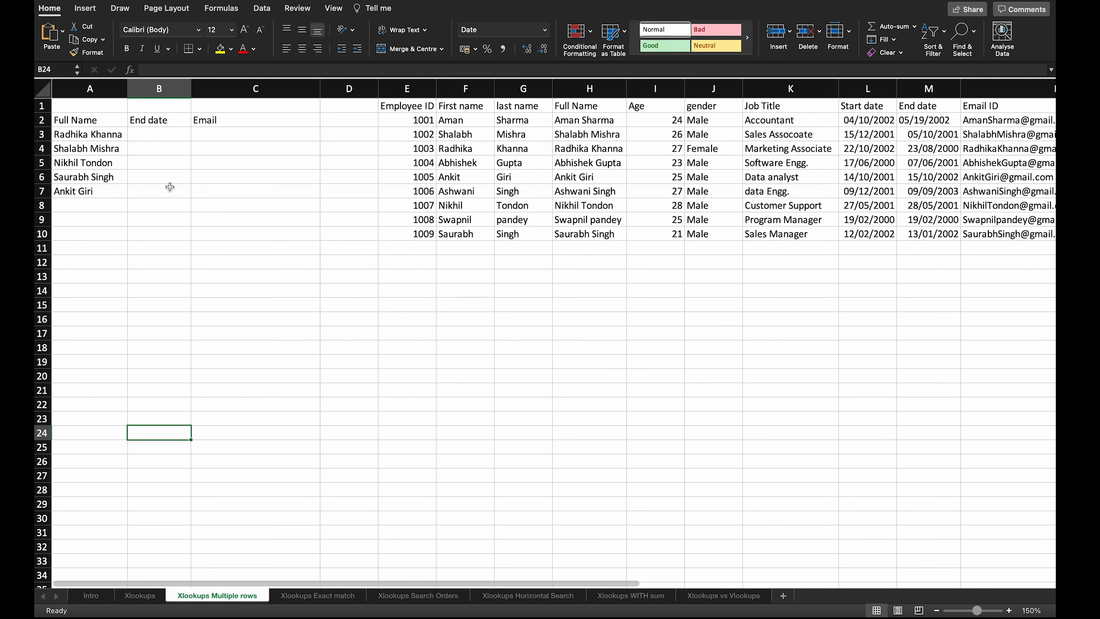
{"action": "left_click", "coordinate": [175, 138]}
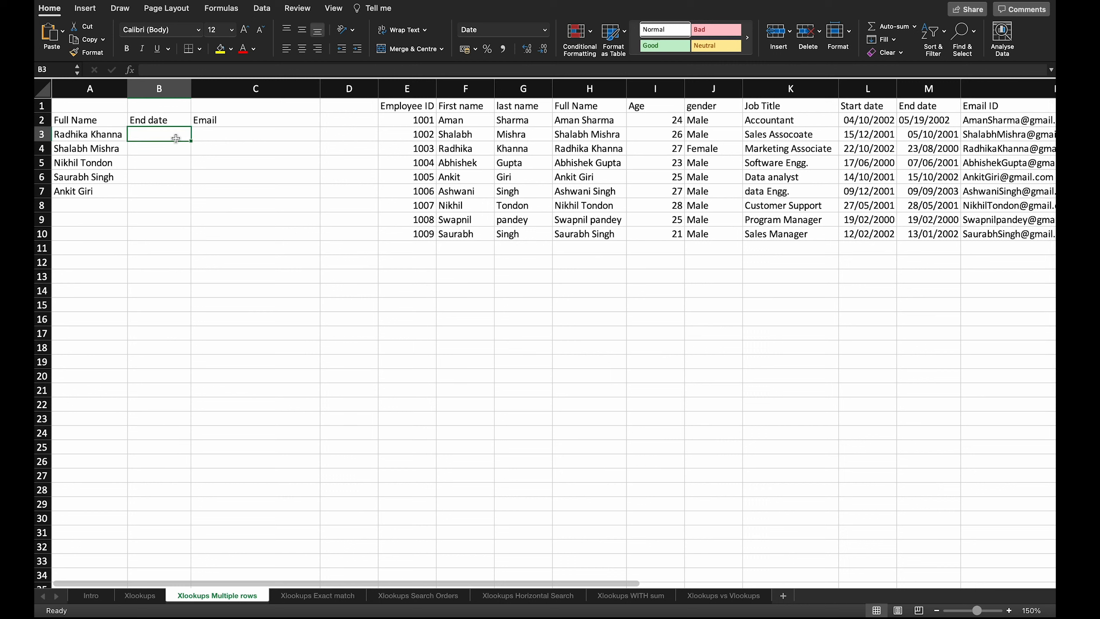
{"action": "type", "text": "="}
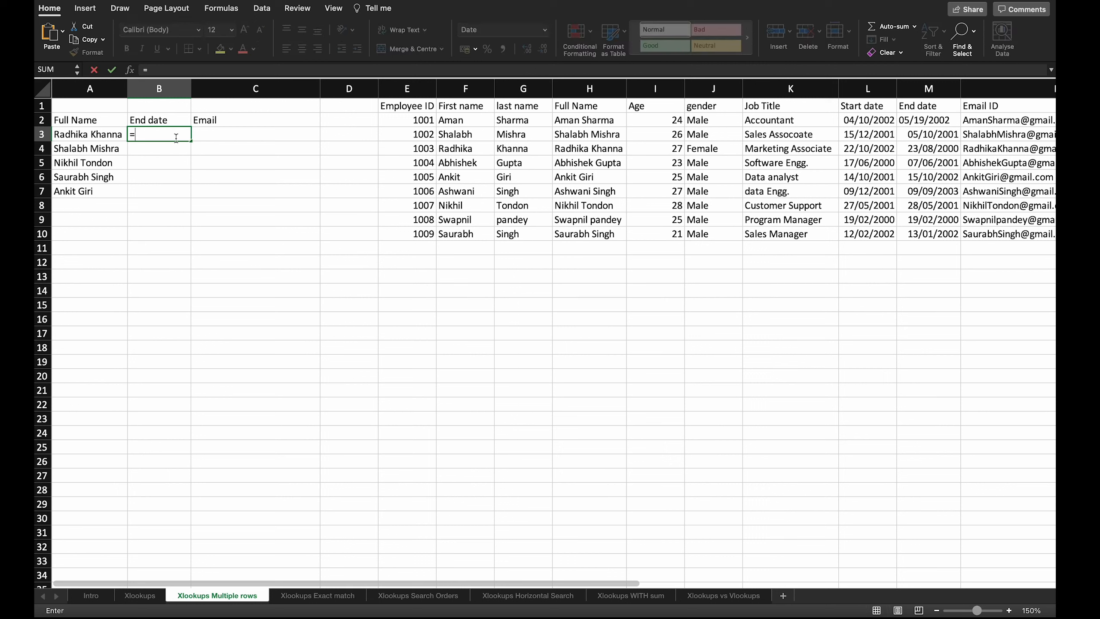
{"action": "type", "text": "xlo"}
{"action": "key", "text": "Tab"}
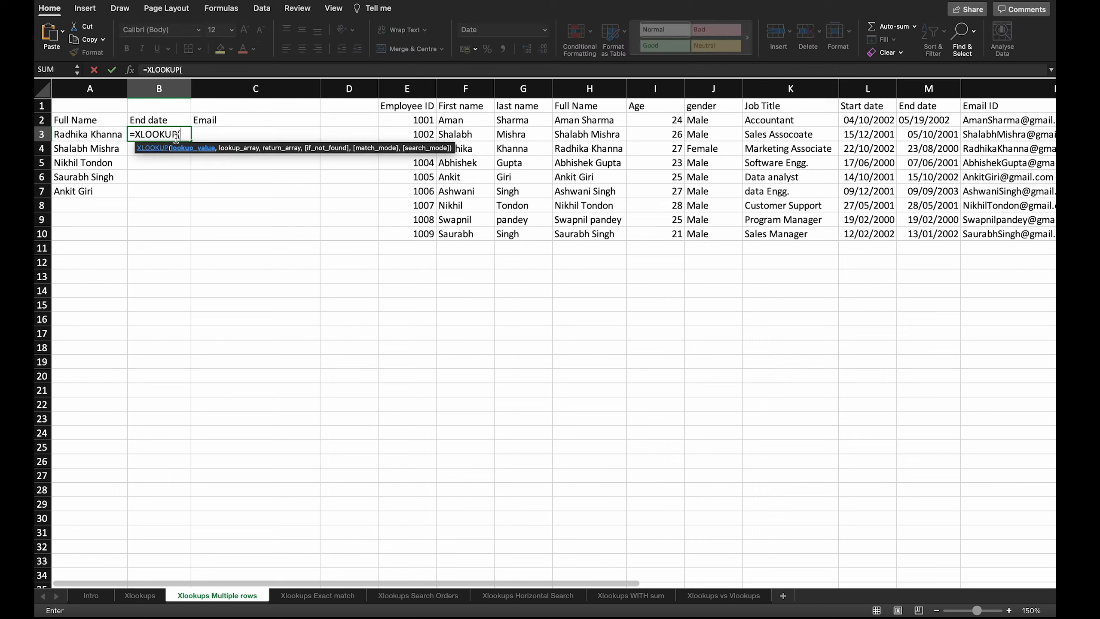
{"action": "left_click", "coordinate": [95, 135]}
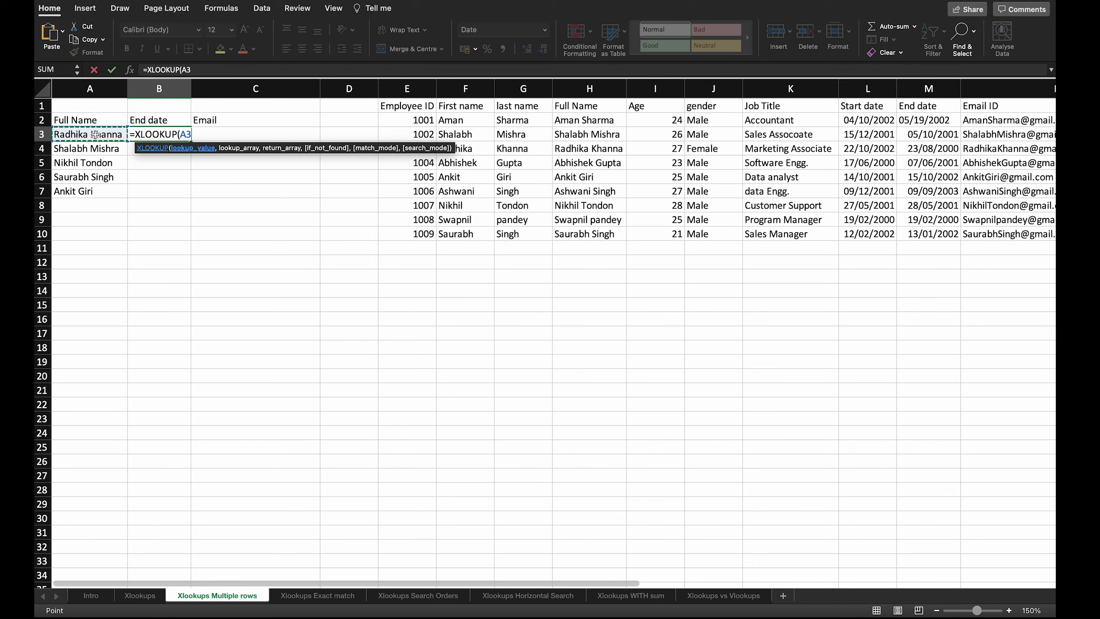
{"action": "type", "text": ","}
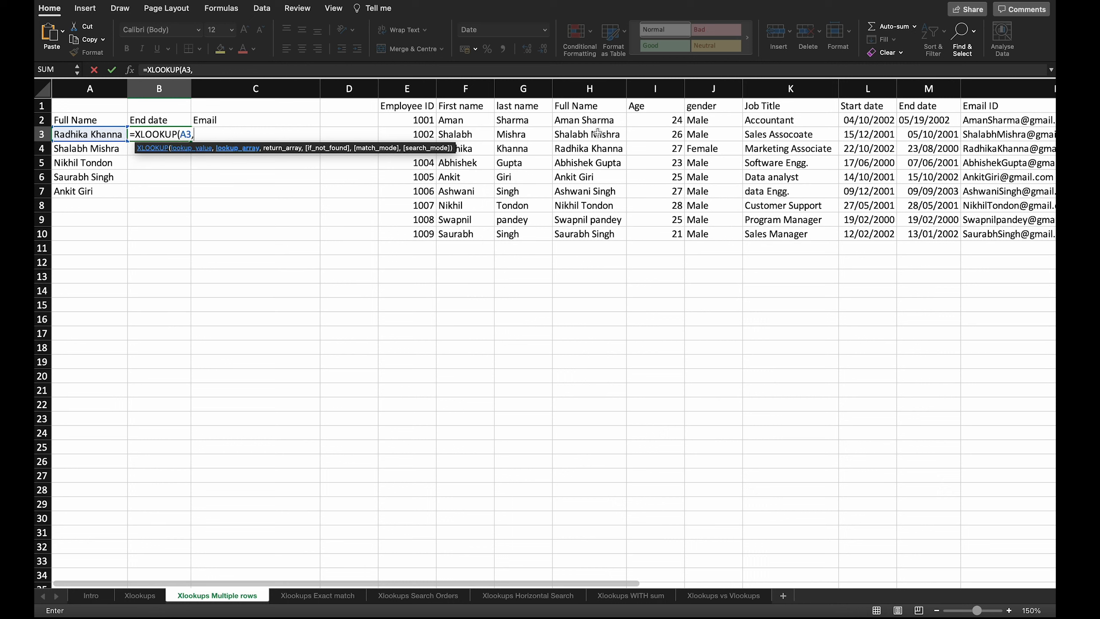
{"action": "left_click_drag", "start_coordinate": [598, 125], "coordinate": [608, 229]}
{"action": "type", "text": ","}
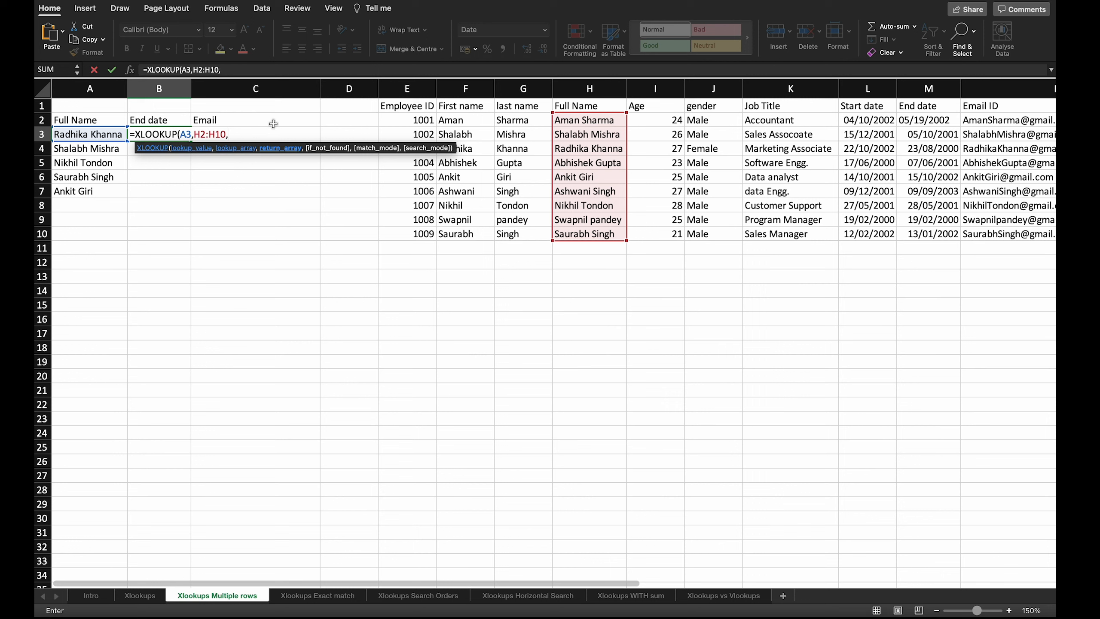
{"action": "left_click_drag", "start_coordinate": [926, 117], "coordinate": [999, 231]}
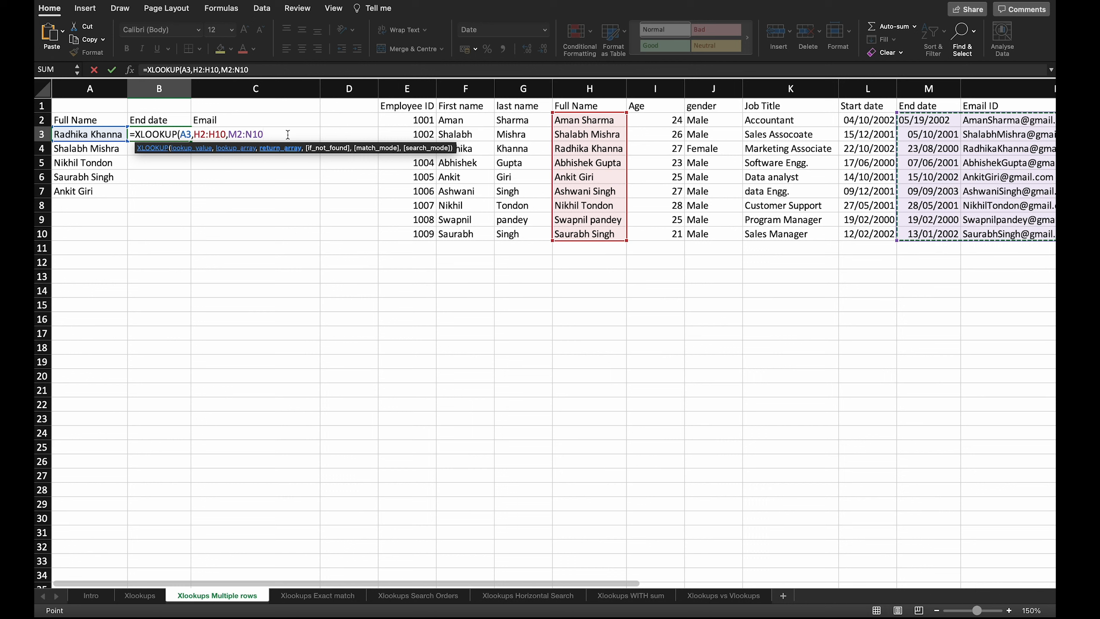
{"action": "type", "text": ")"}
{"action": "key", "text": "Return"}
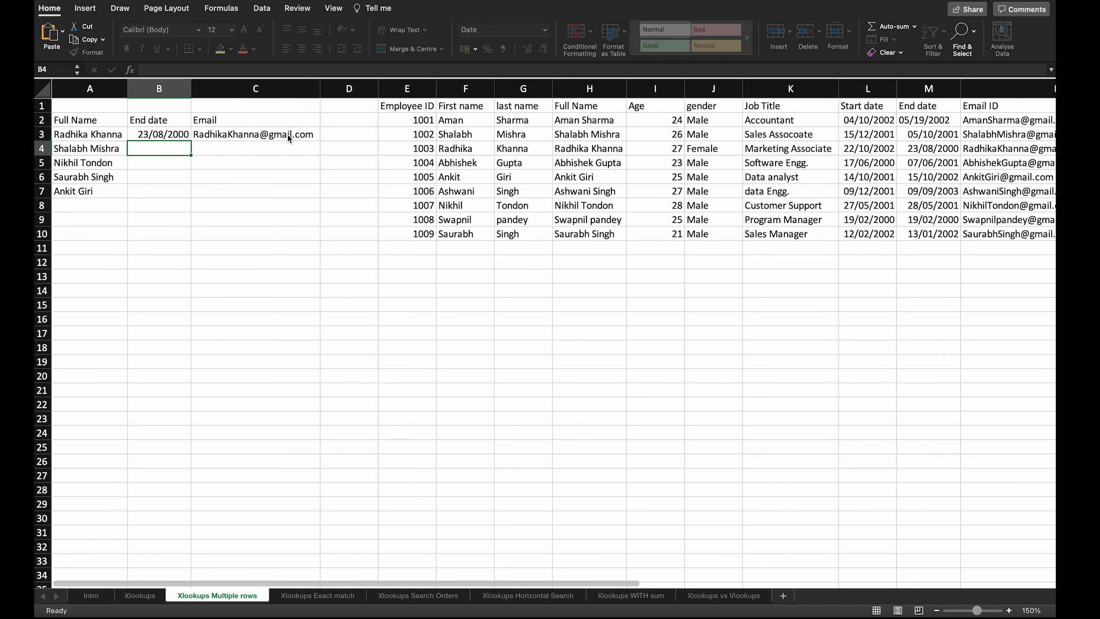
Step: Correct the first employee's end date in M2 to 05/09/2002
{"action": "double_click", "coordinate": [924, 120]}
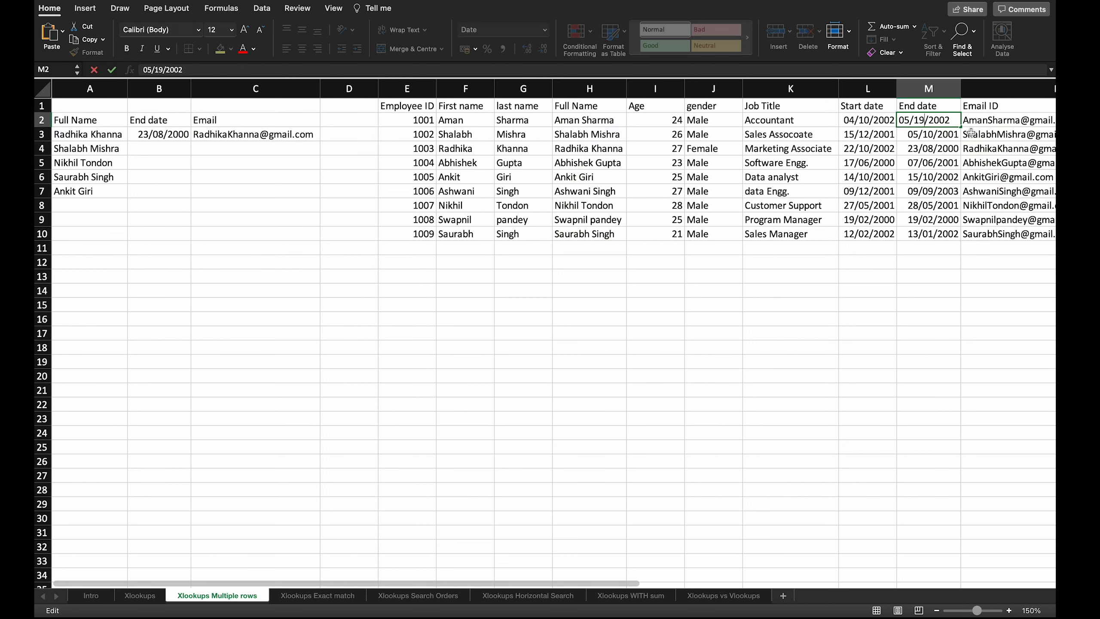
{"action": "key", "text": "BackSpace"}
{"action": "type", "text": "0"}
{"action": "key", "text": "BackSpace"}
{"action": "key", "text": "BackSpace"}
{"action": "type", "text": "09"}
{"action": "key", "text": "Return"}
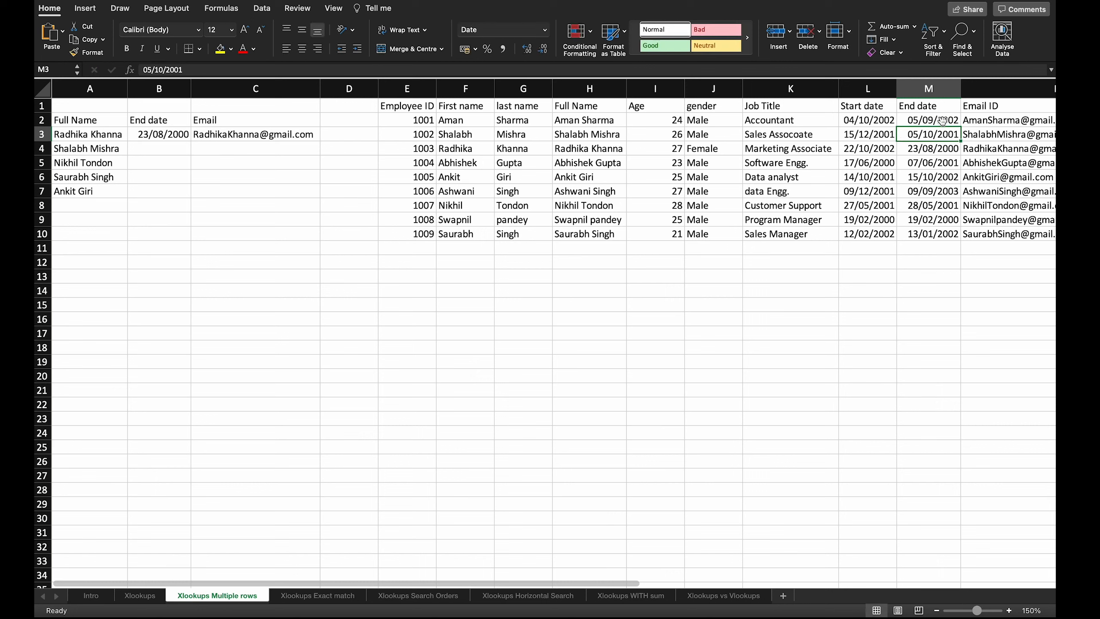
{"action": "left_click", "coordinate": [943, 120]}
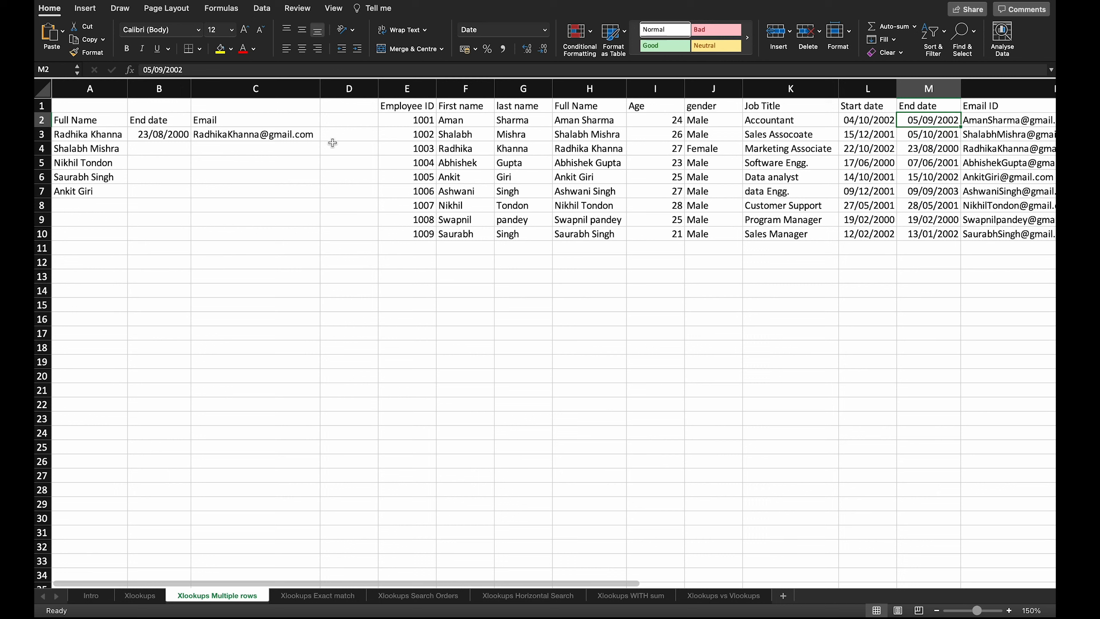
Step: Fill the end date and e-mail XLOOKUP formula from B3 down to B7
{"action": "left_click", "coordinate": [169, 137]}
{"action": "left_click", "coordinate": [209, 137]}
{"action": "left_click", "coordinate": [204, 165]}
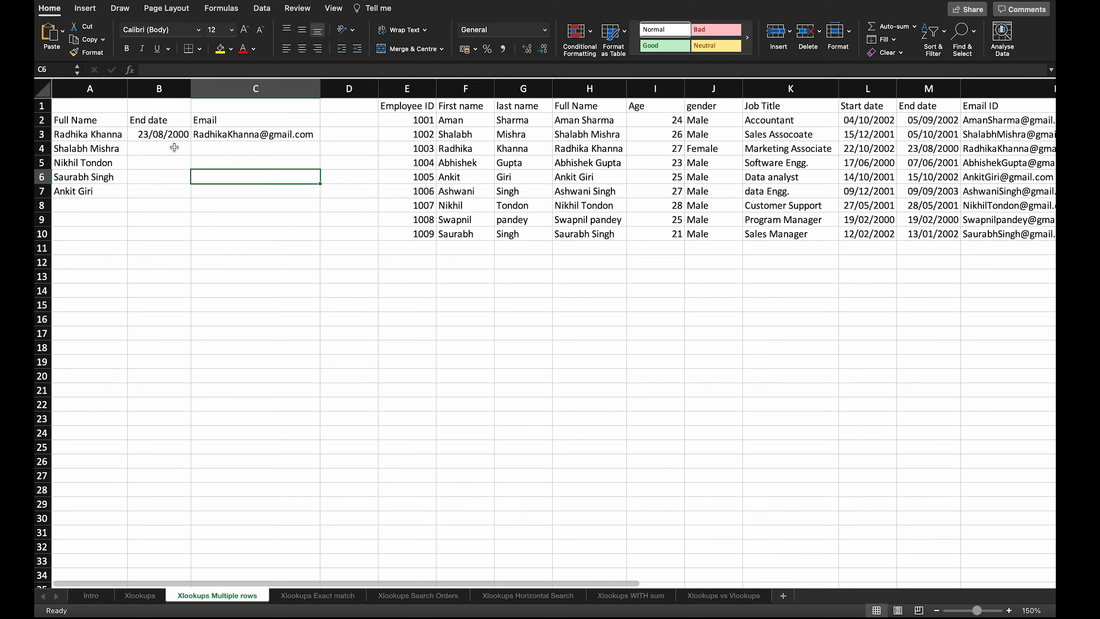
{"action": "left_click", "coordinate": [175, 138]}
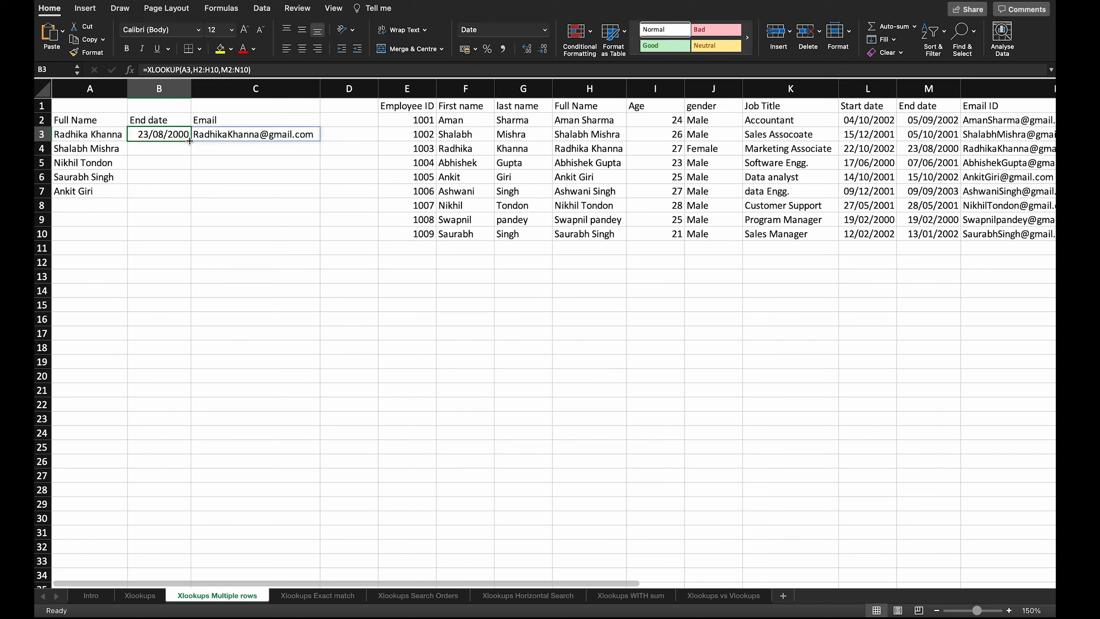
{"action": "left_click_drag", "start_coordinate": [190, 141], "coordinate": [192, 195]}
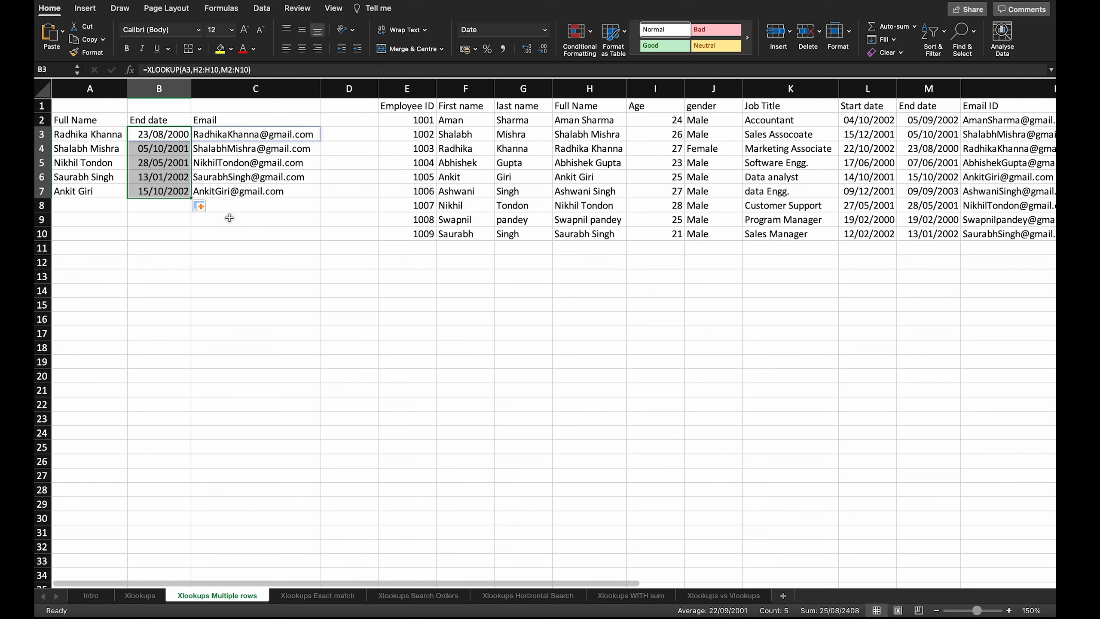
{"action": "left_click", "coordinate": [149, 599]}
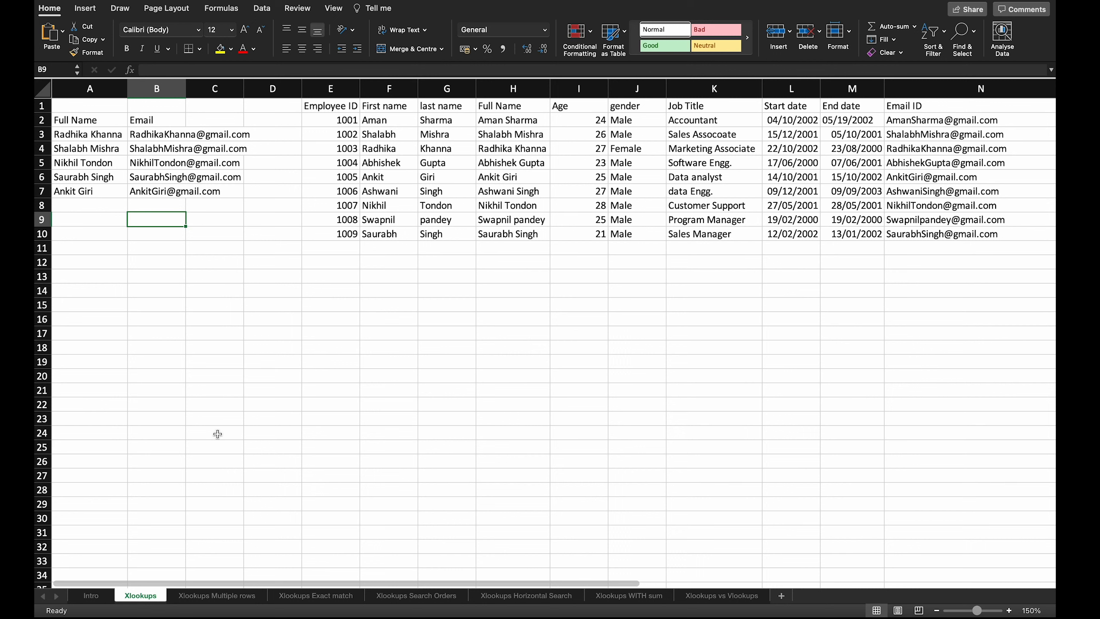
{"action": "left_click", "coordinate": [217, 596]}
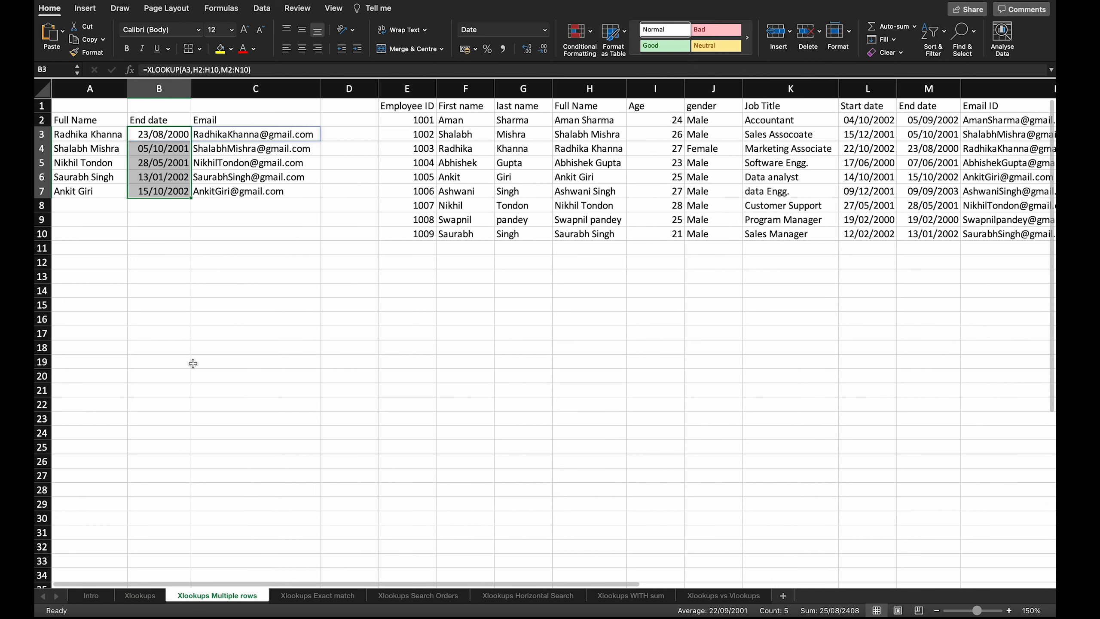
Step: Open the Xlookups Exact match sheet and move it ahead of the Xlookups Multiple rows sheet
{"action": "left_click", "coordinate": [175, 238]}
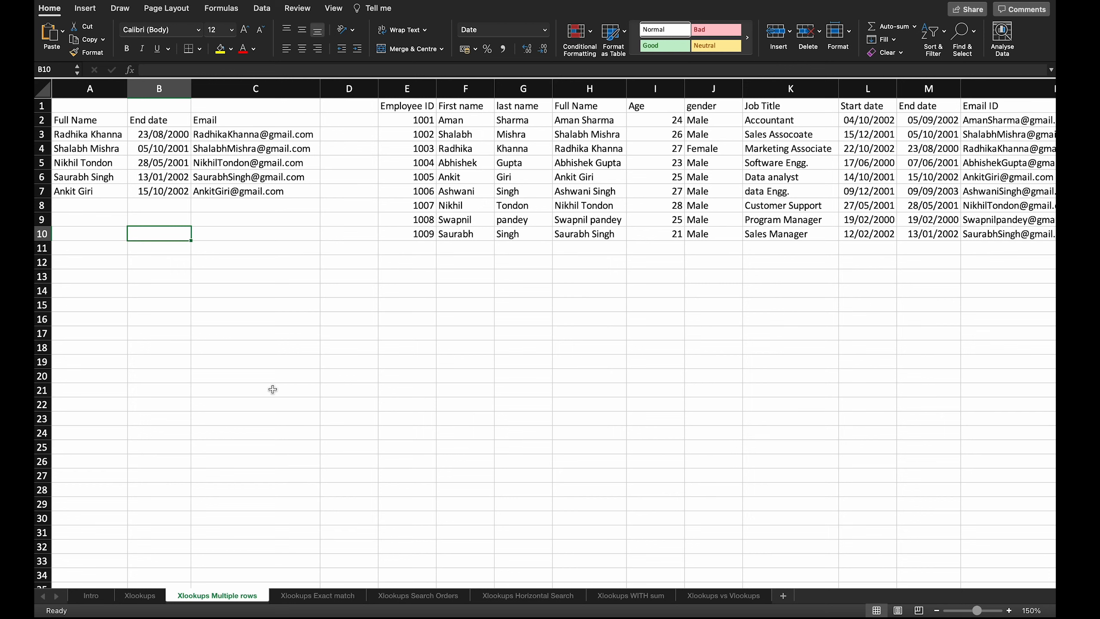
{"action": "left_click", "coordinate": [326, 600]}
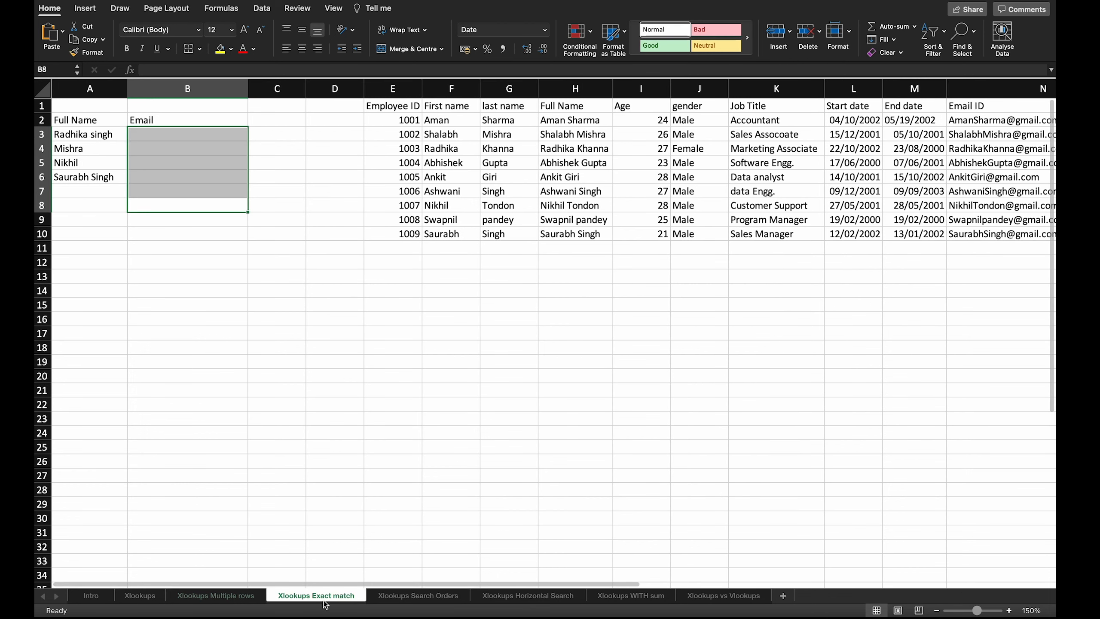
{"action": "left_click", "coordinate": [187, 358]}
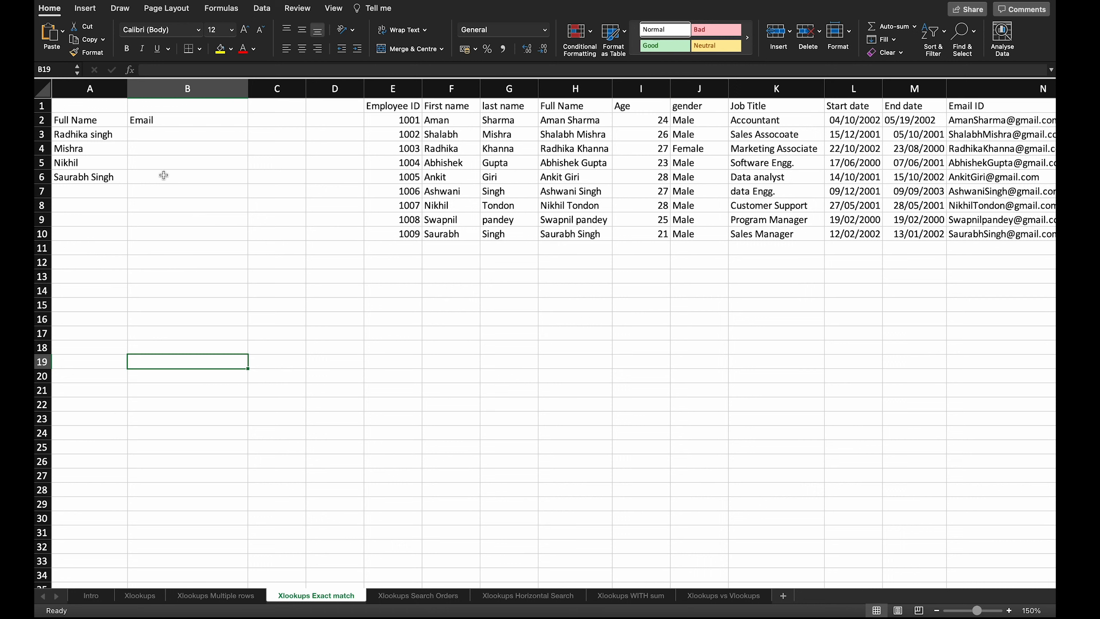
{"action": "left_click", "coordinate": [112, 138]}
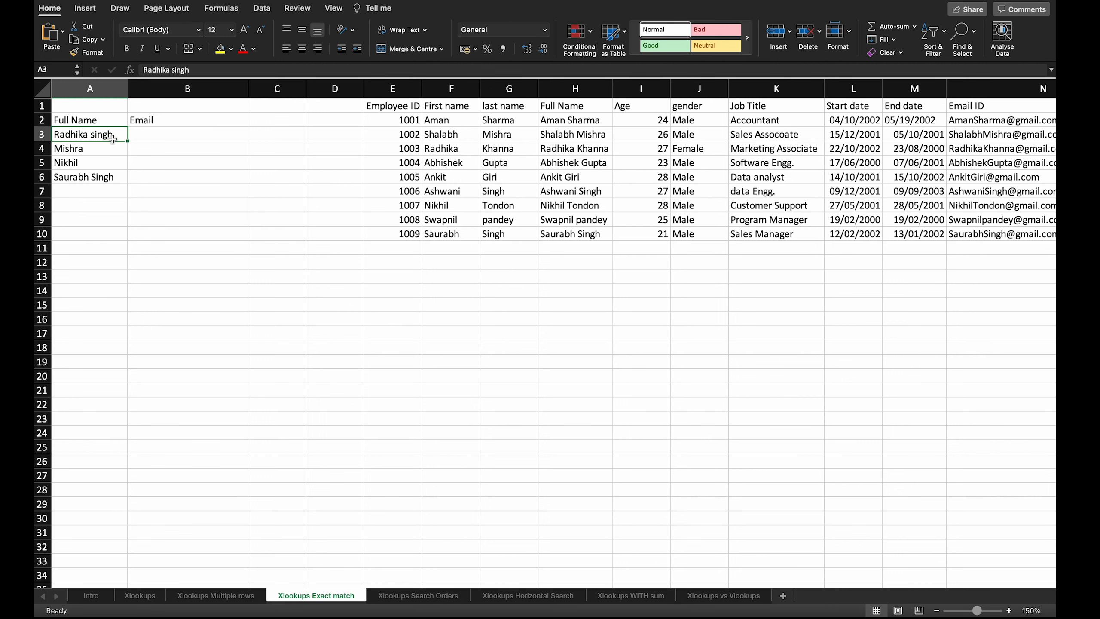
{"action": "left_click", "coordinate": [216, 595]}
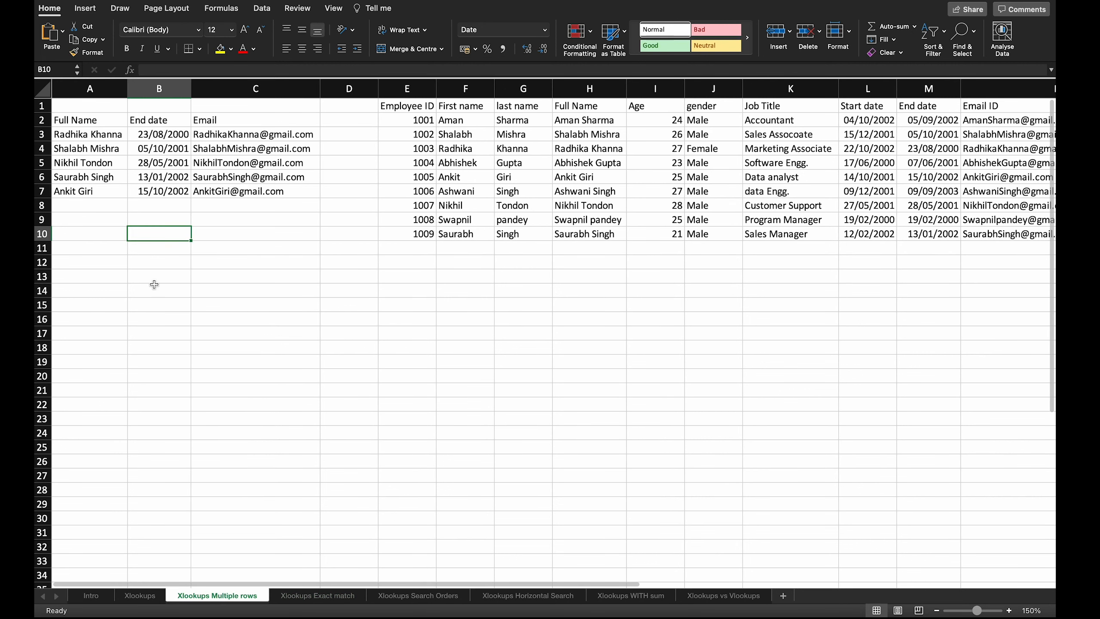
{"action": "left_click", "coordinate": [318, 600]}
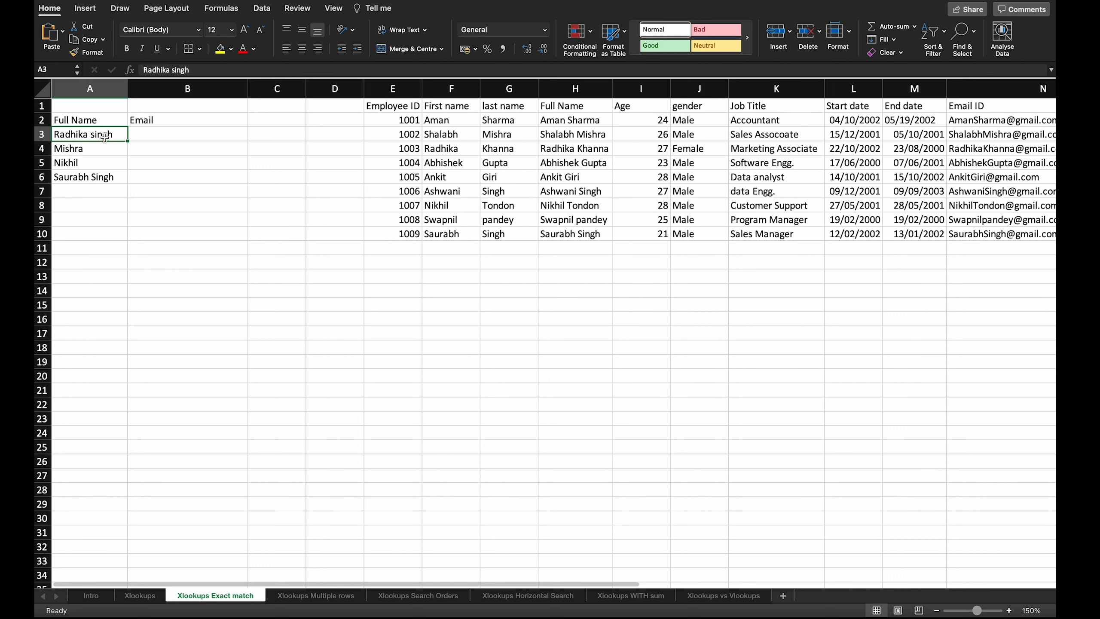
Step: Enter =XLOOKUP(A3,H2:H10,N2:N10,"") in B3 to look up the first name's e-mail with an empty if-not-found text
{"action": "left_click", "coordinate": [162, 132]}
{"action": "type", "text": "=XLOOKUP("}
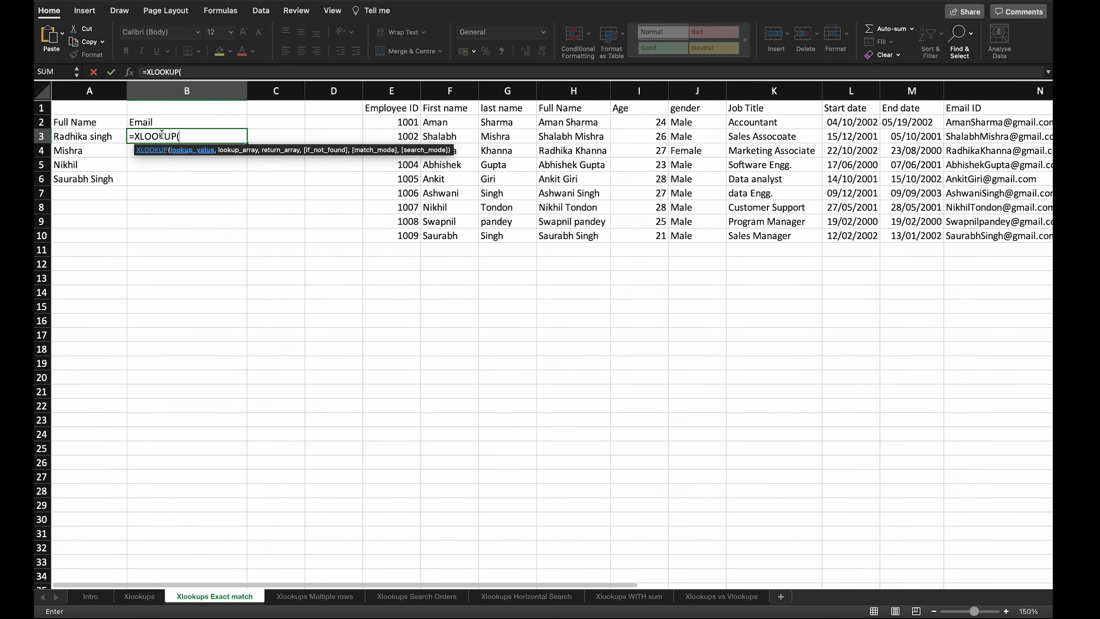
{"action": "type", "text": ","}
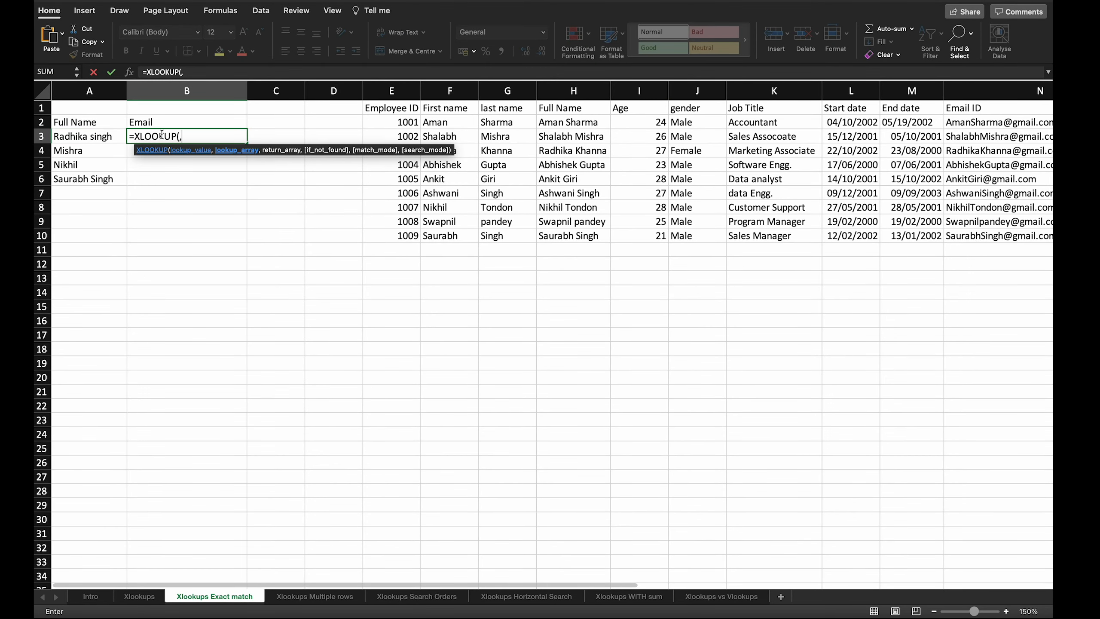
{"action": "key", "text": "BackSpace"}
{"action": "left_click", "coordinate": [105, 138]}
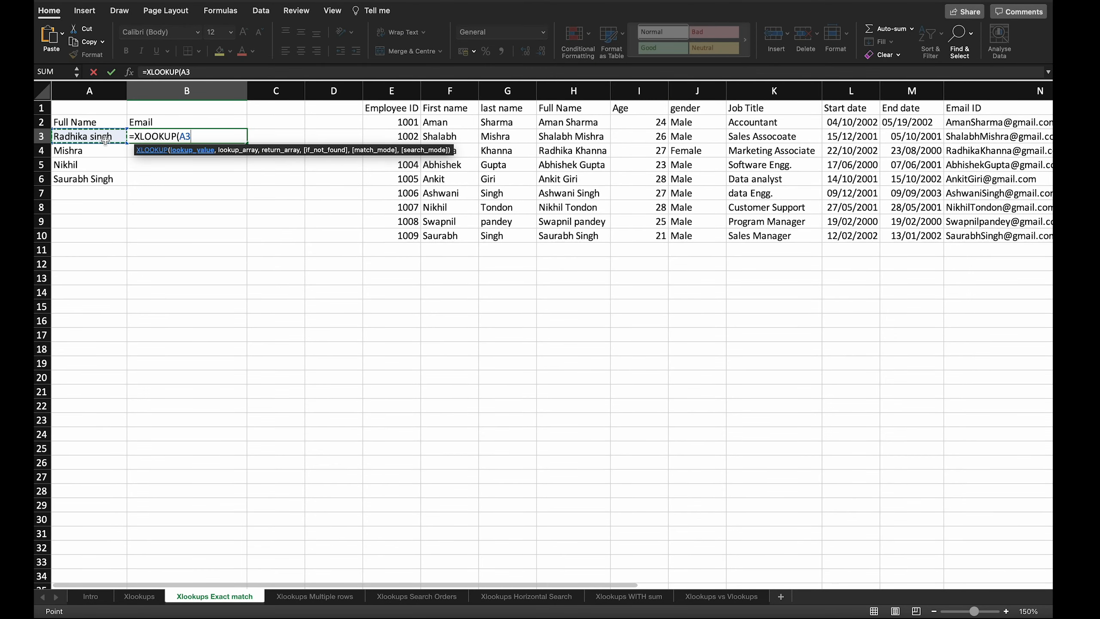
{"action": "type", "text": ","}
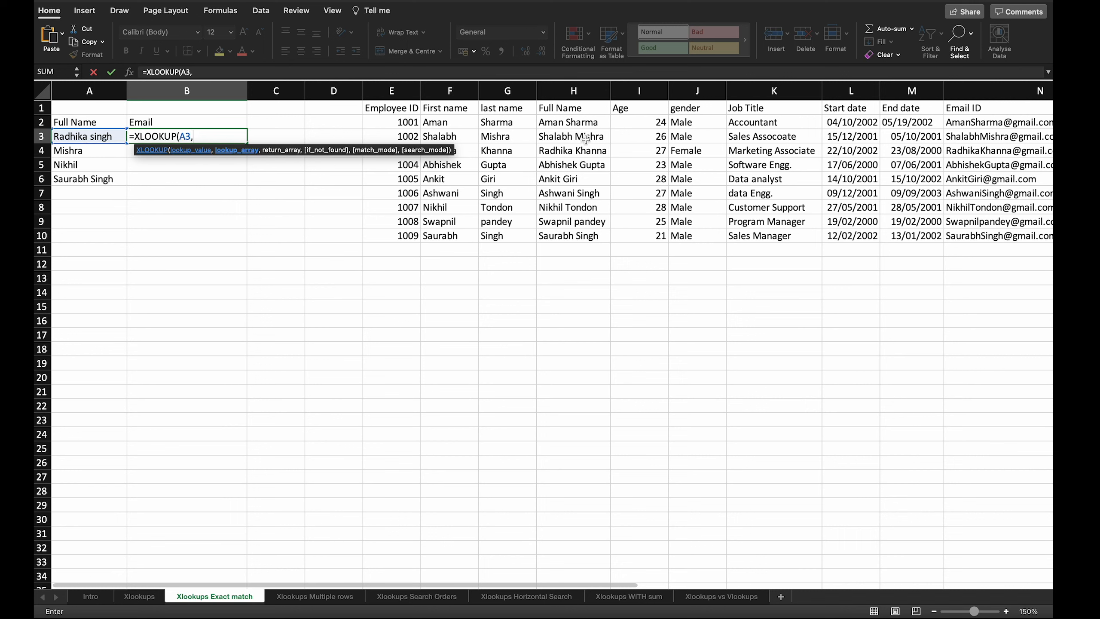
{"action": "left_click_drag", "start_coordinate": [586, 123], "coordinate": [586, 236]}
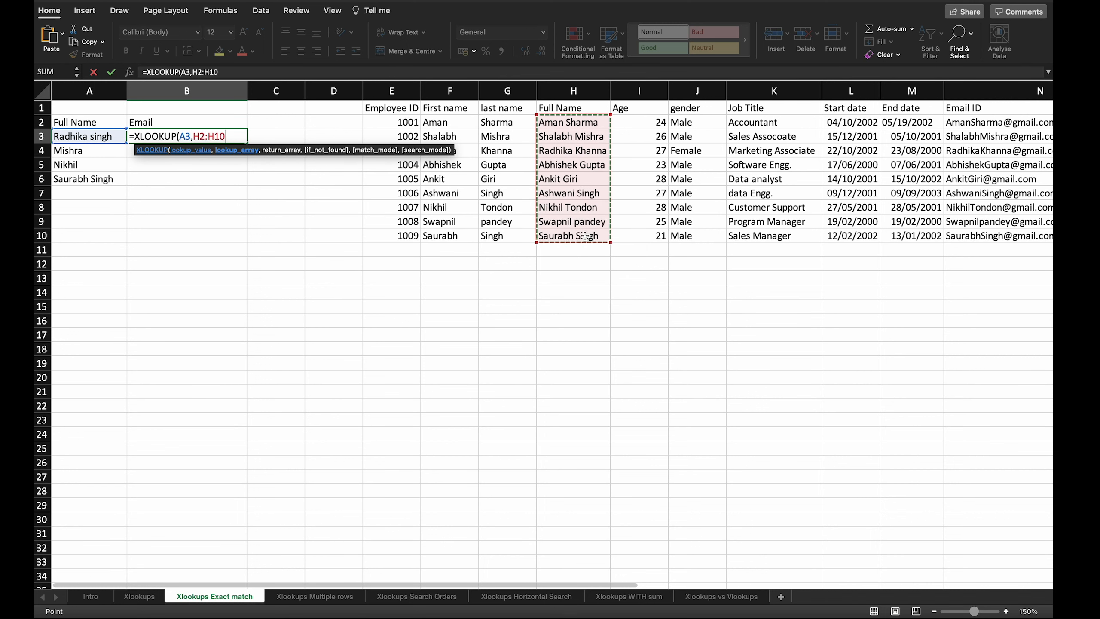
{"action": "type", "text": ","}
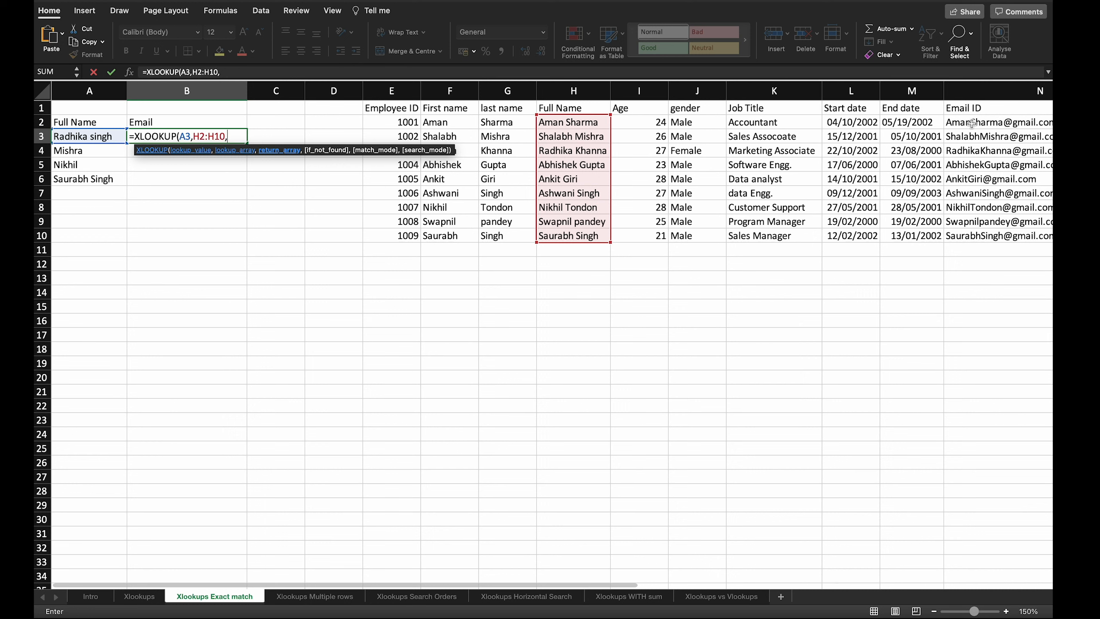
{"action": "left_click_drag", "start_coordinate": [973, 123], "coordinate": [981, 240]}
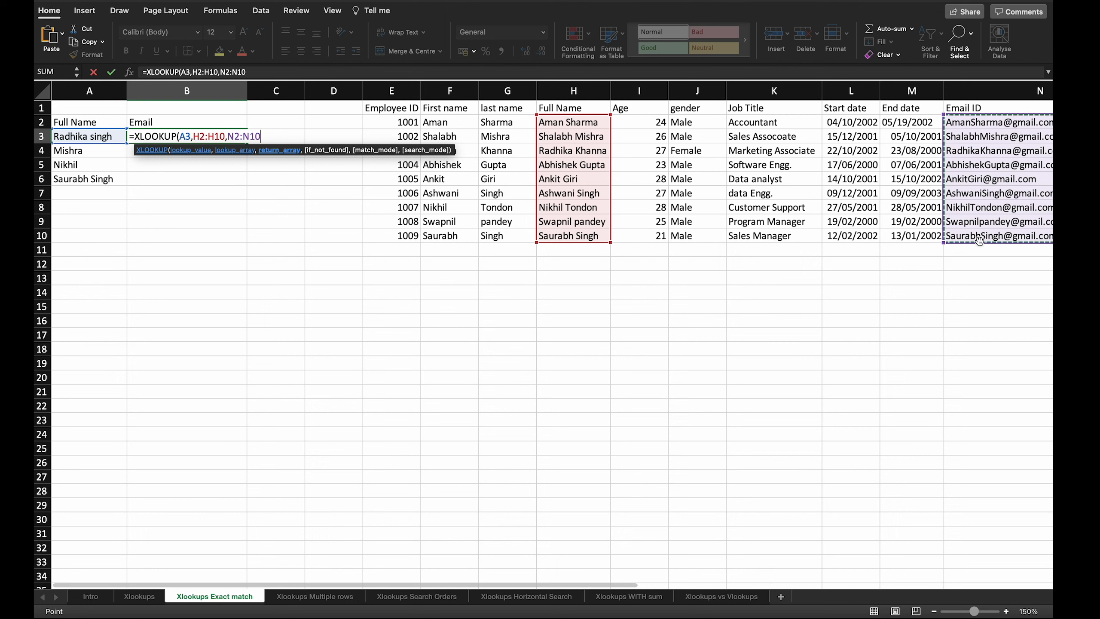
{"action": "type", "text": ","}
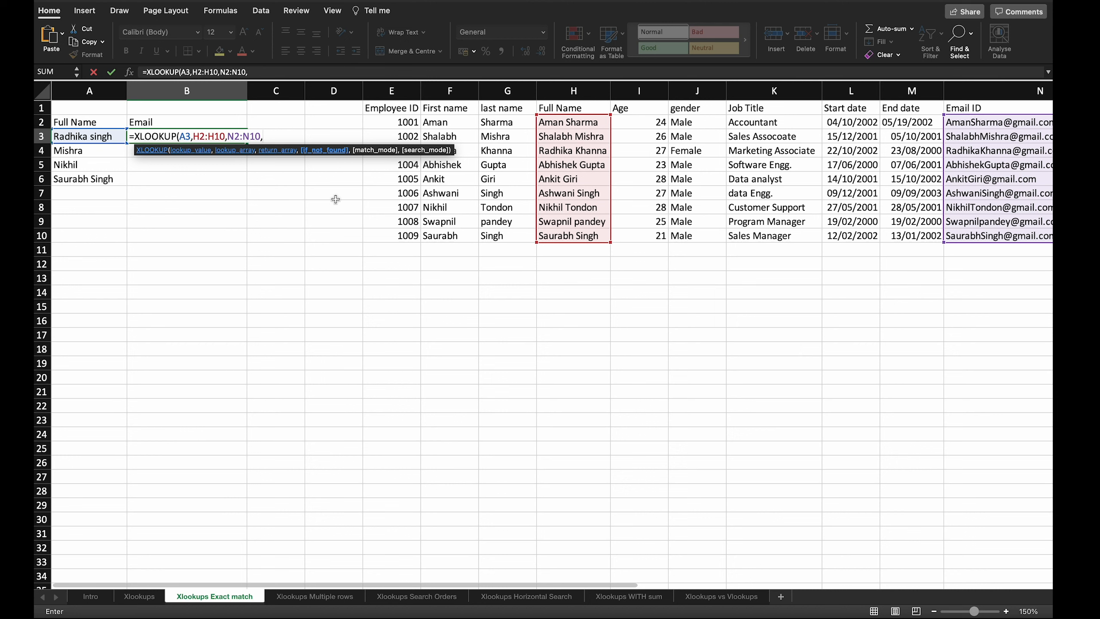
{"action": "type", "text": "\"\""}
{"action": "key", "text": "Left"}
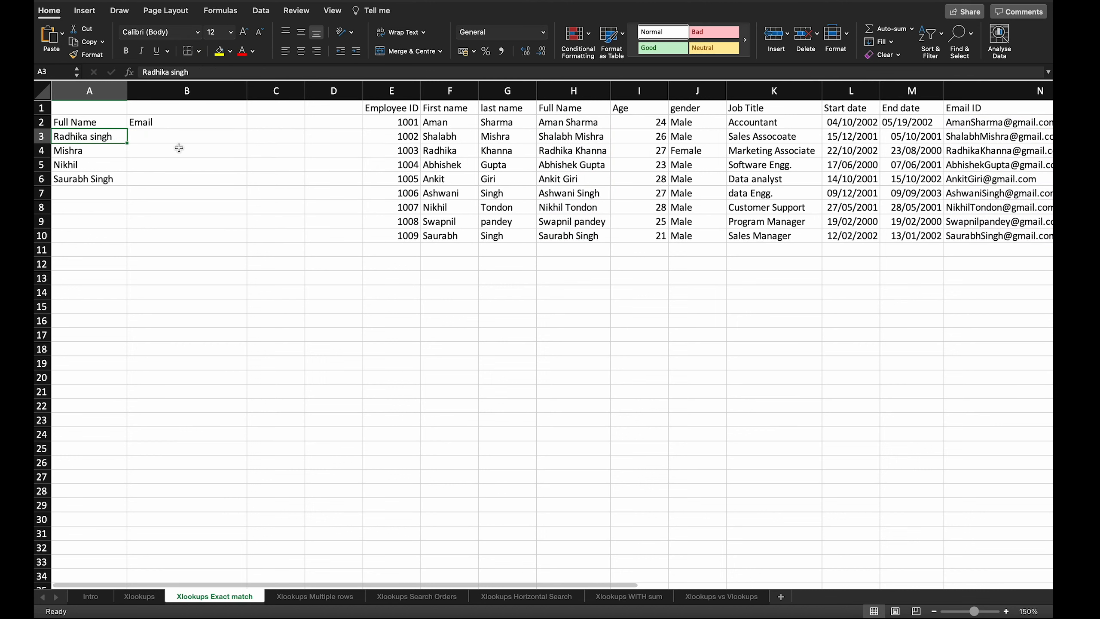
Step: Set the if_not_found argument of the B3 XLOOKUP formula to "Not Found"
{"action": "double_click", "coordinate": [184, 139]}
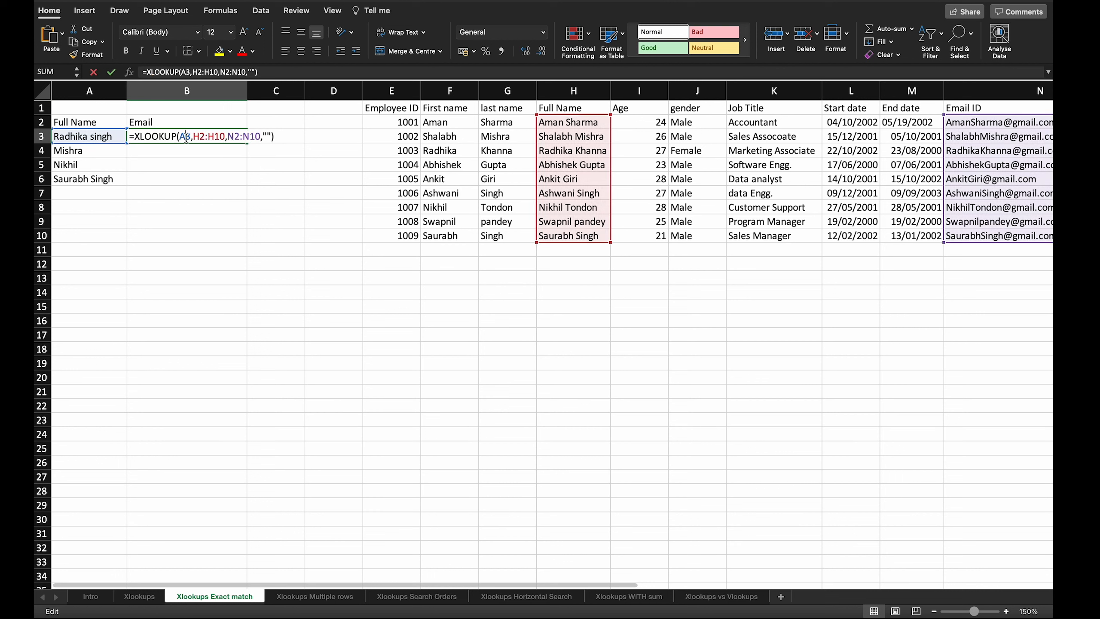
{"action": "left_click", "coordinate": [269, 136]}
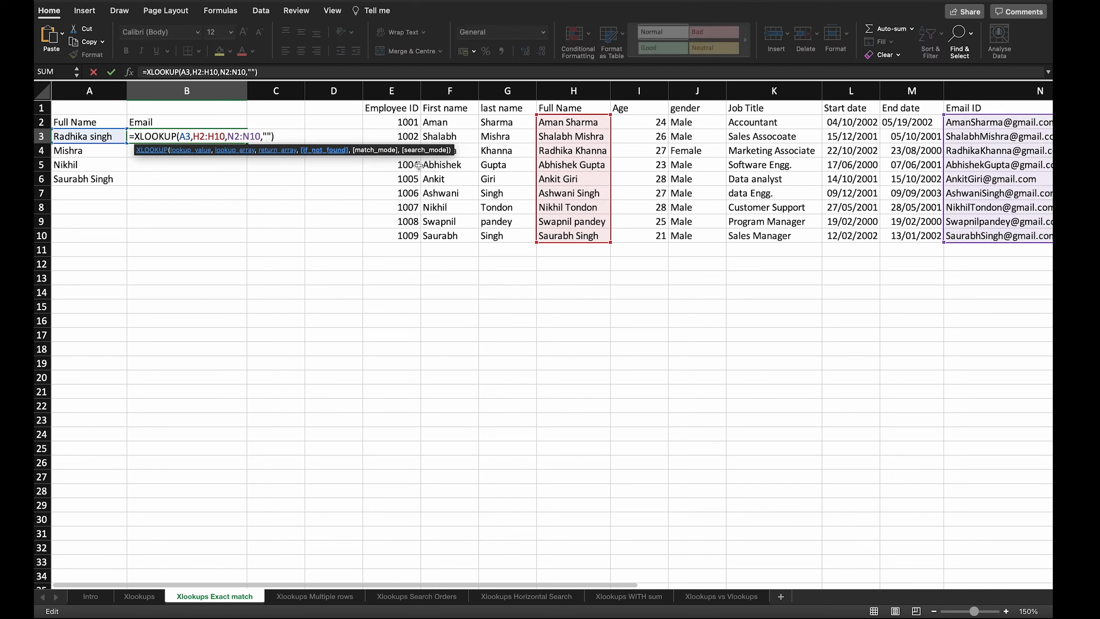
{"action": "type", "text": "Not Found"}
{"action": "key", "text": "Return"}
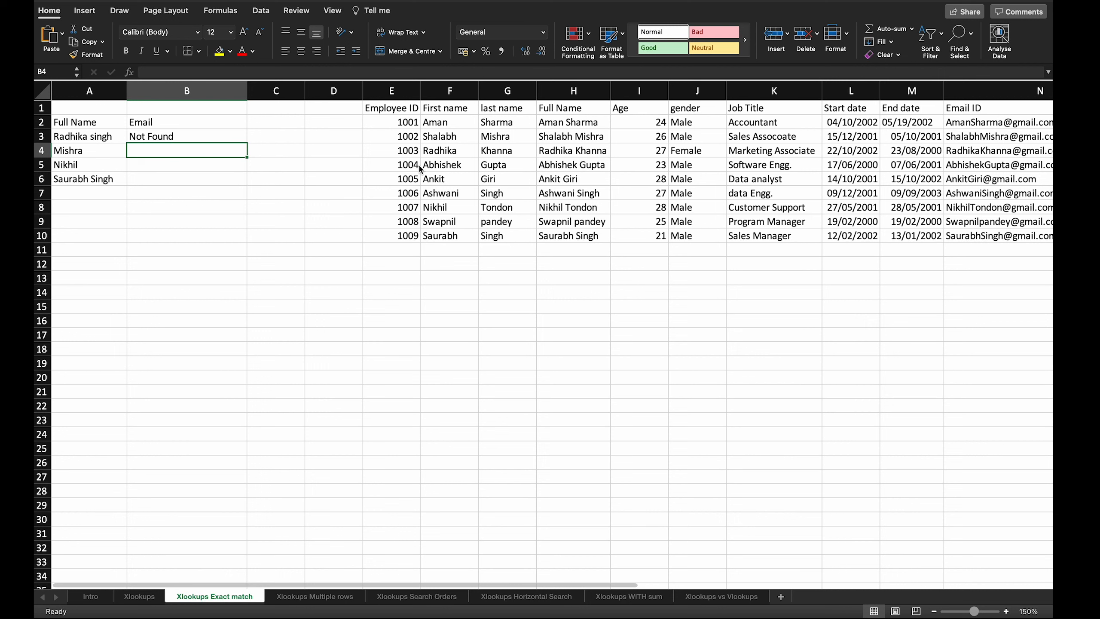
Step: Fill the XLOOKUP formula from B3 down to B4 for the surname-only entry
{"action": "left_click", "coordinate": [108, 152]}
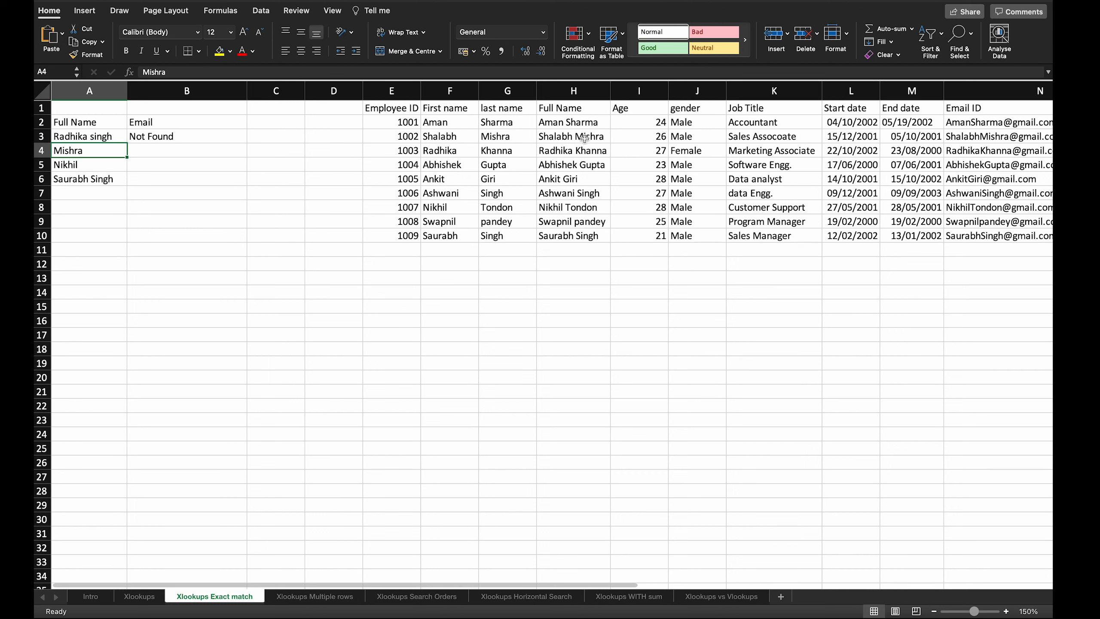
{"action": "left_click", "coordinate": [167, 135]}
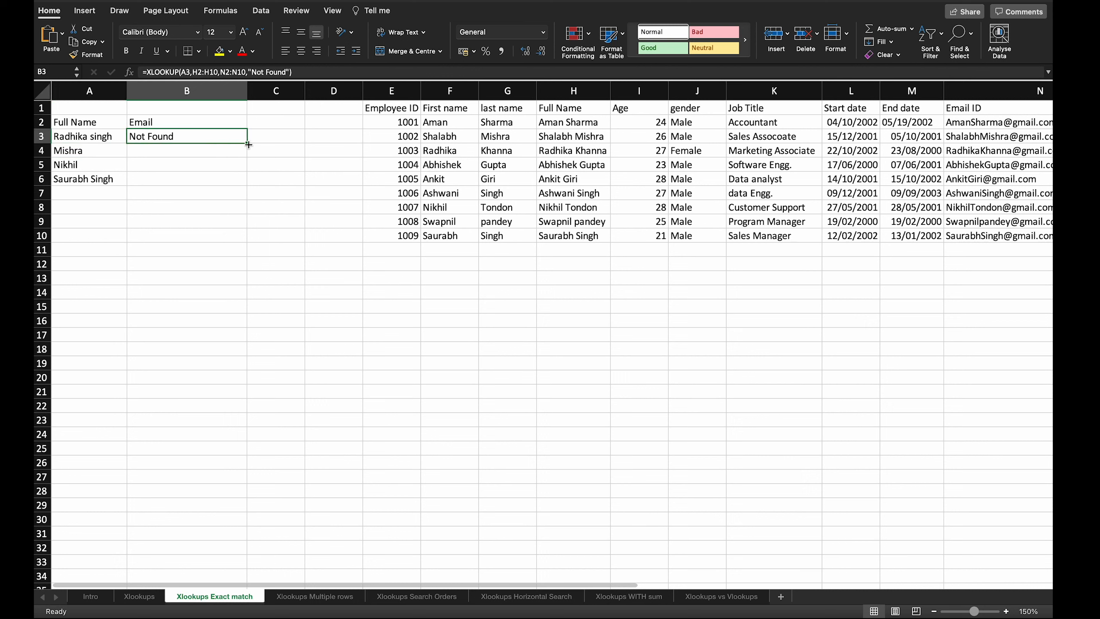
{"action": "left_click_drag", "start_coordinate": [246, 145], "coordinate": [212, 164]}
{"action": "left_click", "coordinate": [186, 151]}
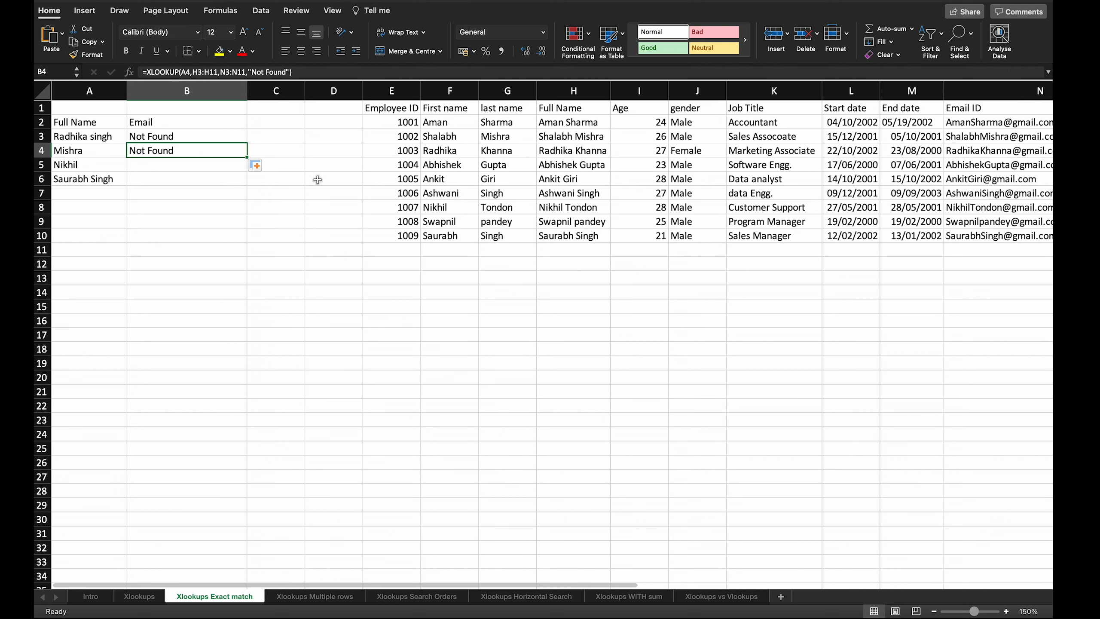
Step: Correct the B4 formula's lookup array to H2:H10 and its return array to N2:N10
{"action": "double_click", "coordinate": [184, 151]}
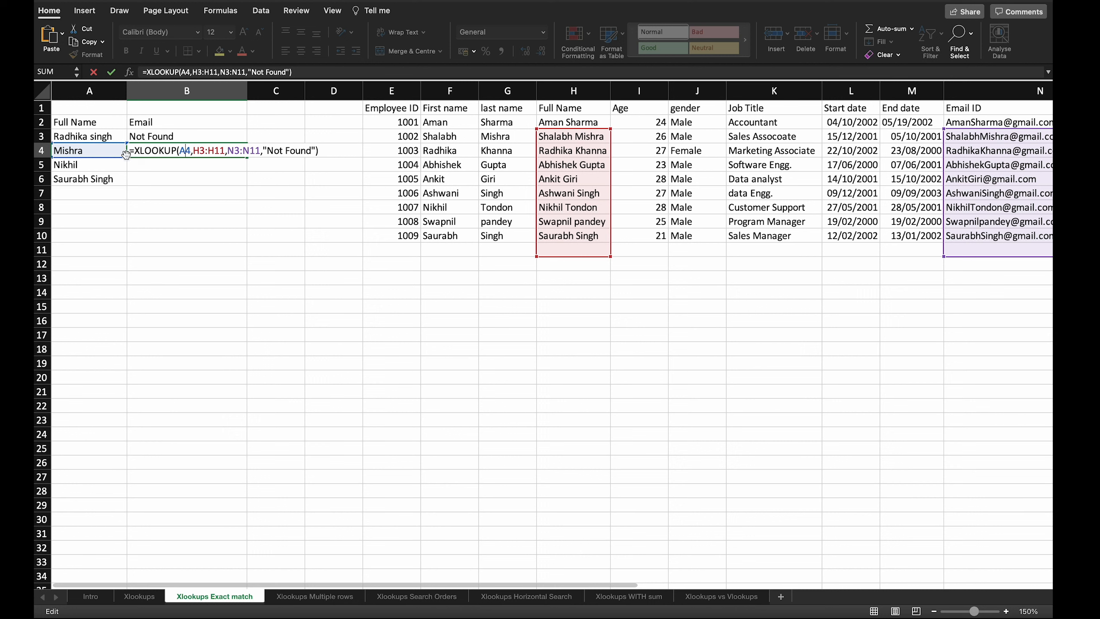
{"action": "left_click_drag", "start_coordinate": [225, 151], "coordinate": [193, 151]}
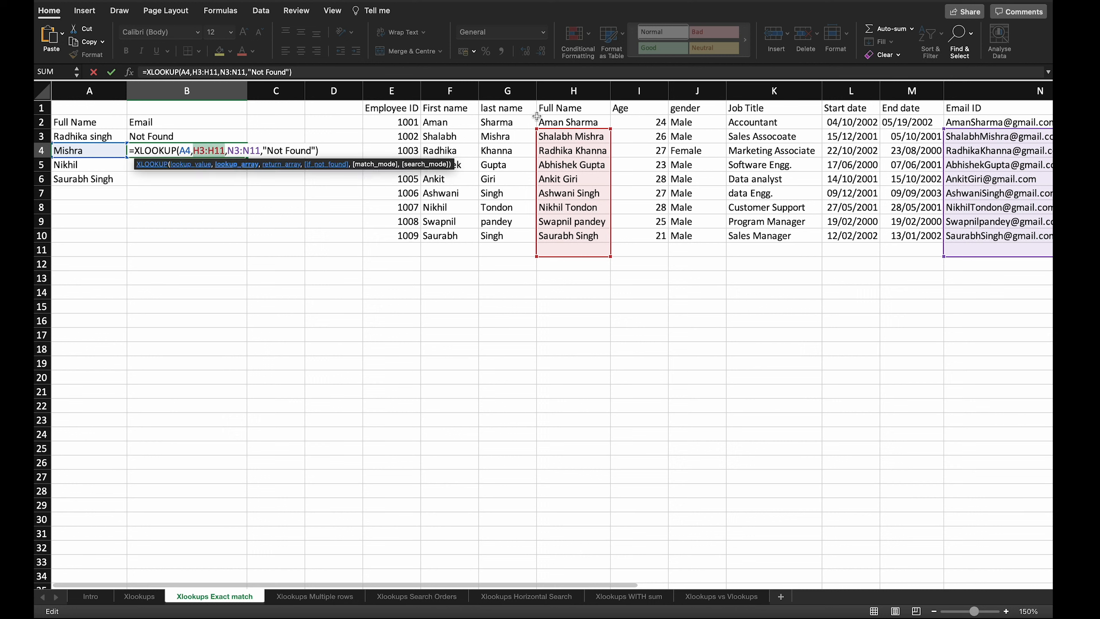
{"action": "left_click_drag", "start_coordinate": [540, 122], "coordinate": [524, 236]}
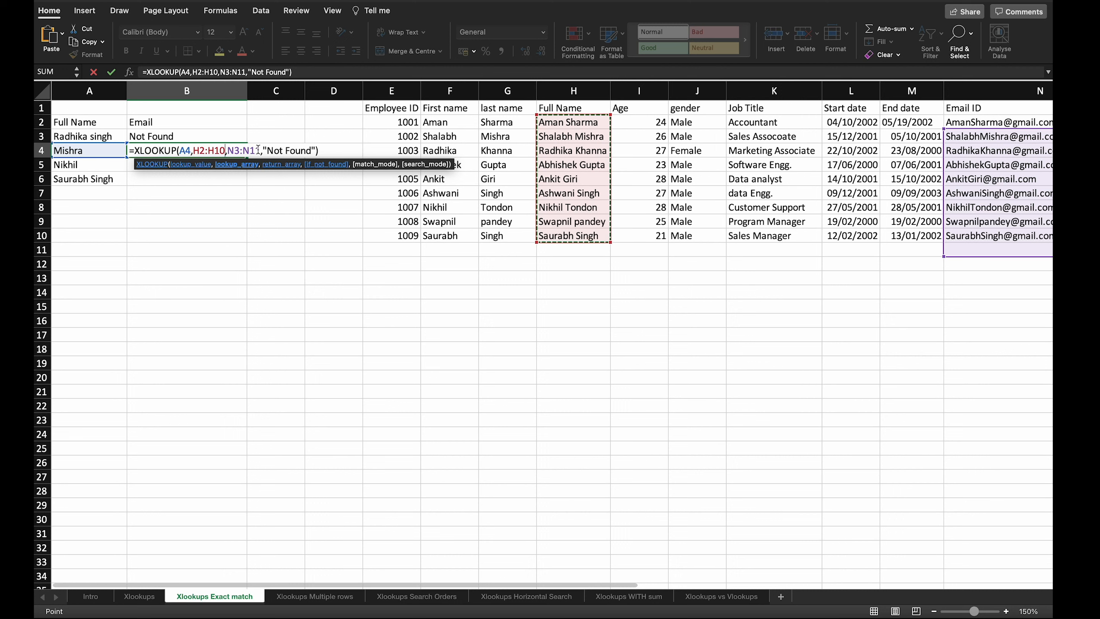
{"action": "left_click_drag", "start_coordinate": [258, 150], "coordinate": [227, 150]}
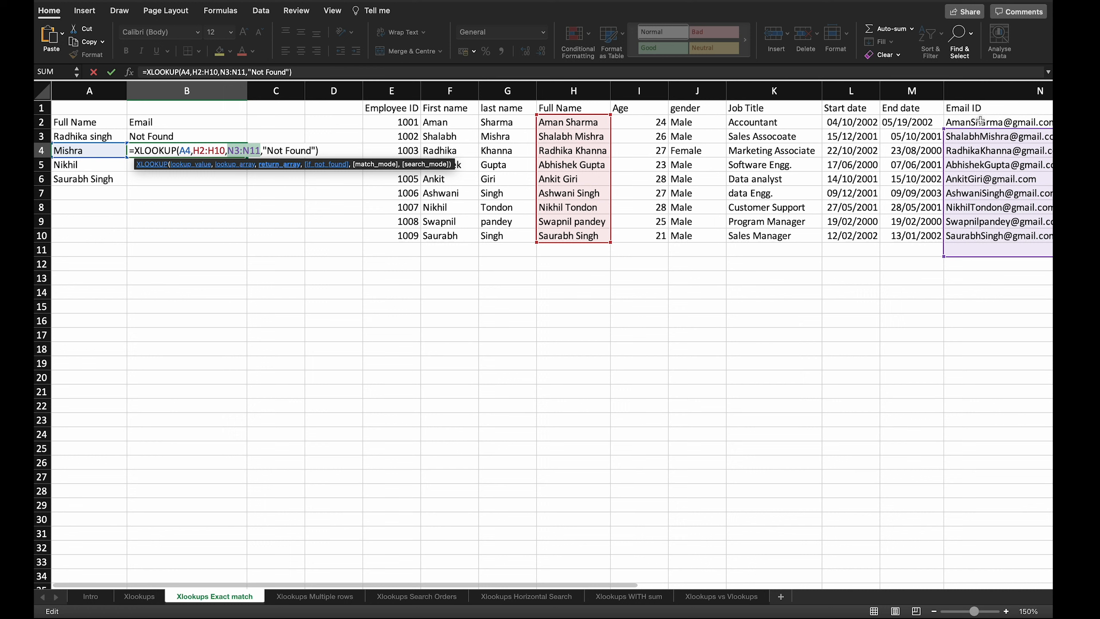
{"action": "left_click_drag", "start_coordinate": [980, 120], "coordinate": [989, 237]}
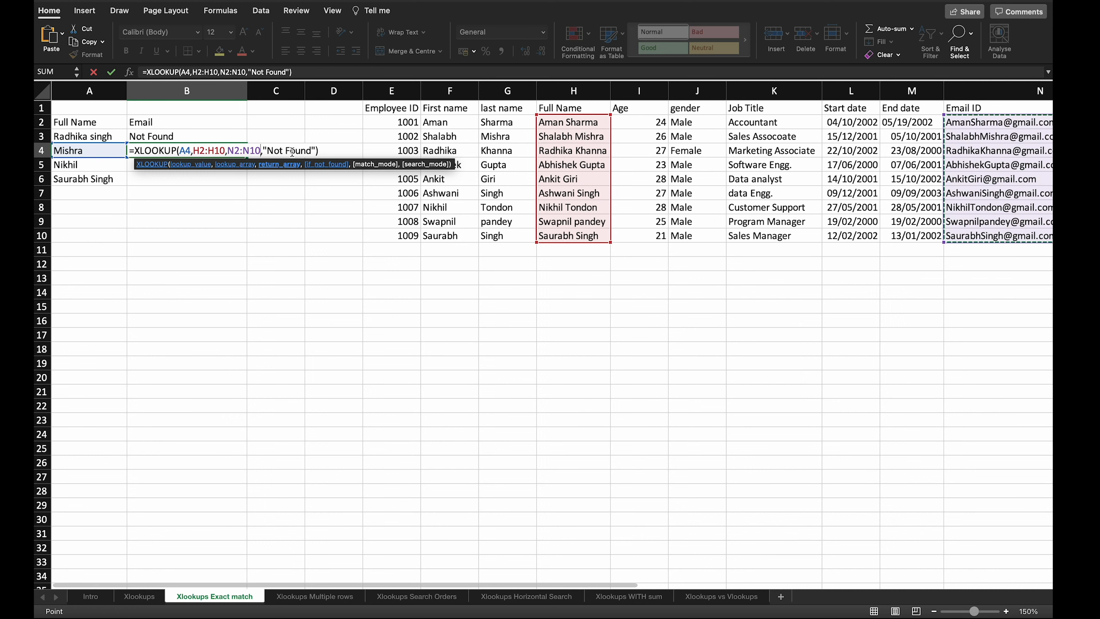
Step: Add match mode 2, wildcard character match, to the XLOOKUP formula in B4
{"action": "left_click", "coordinate": [318, 150]}
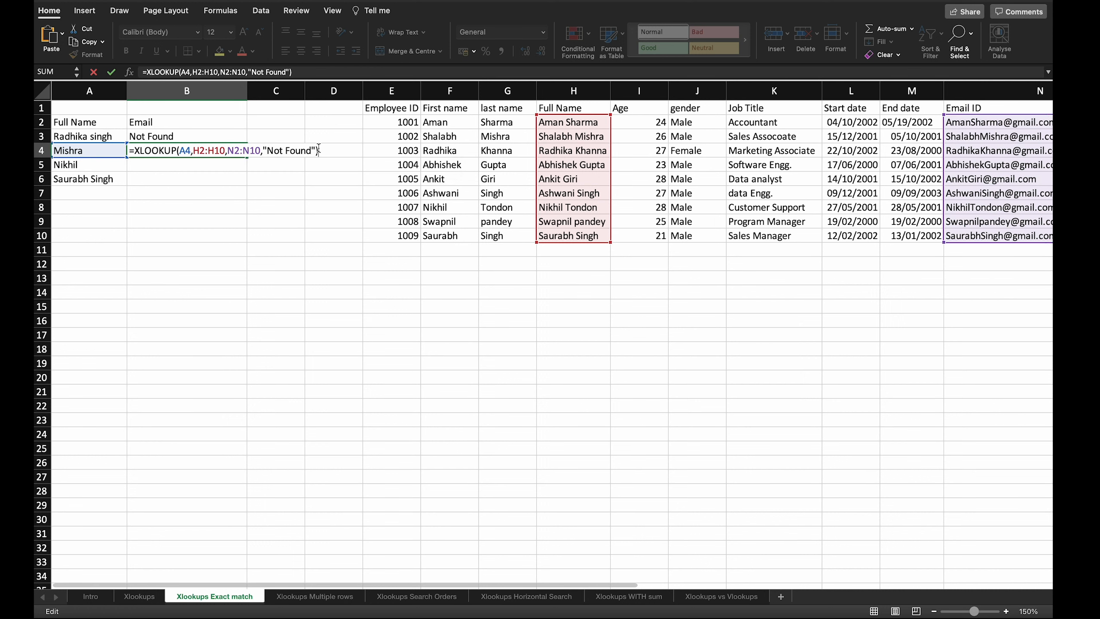
{"action": "key", "text": "Left"}
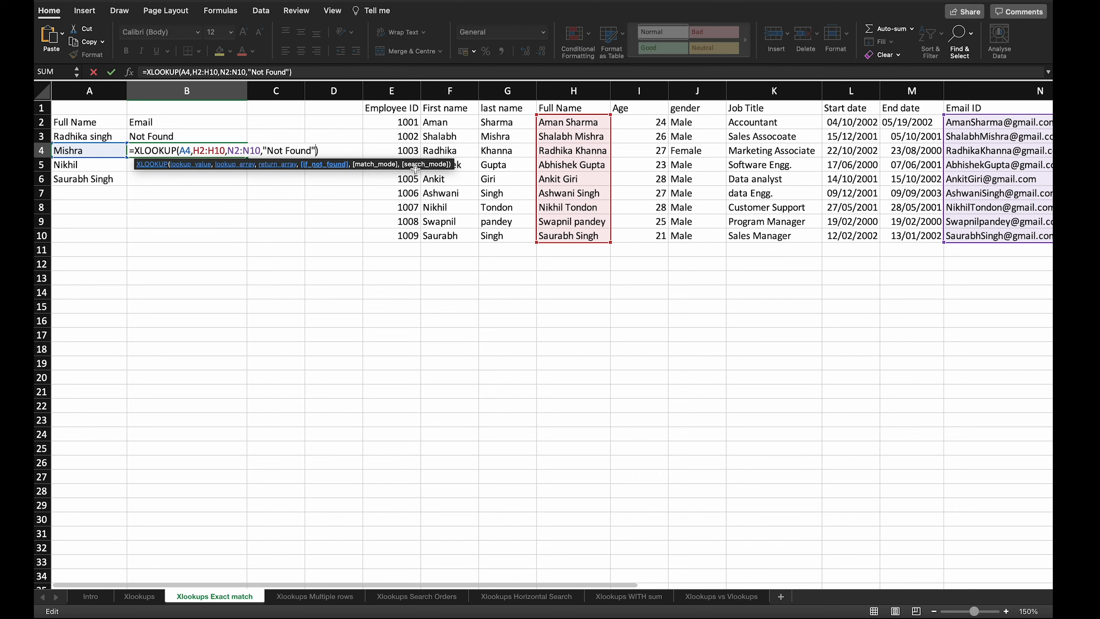
{"action": "type", "text": ","}
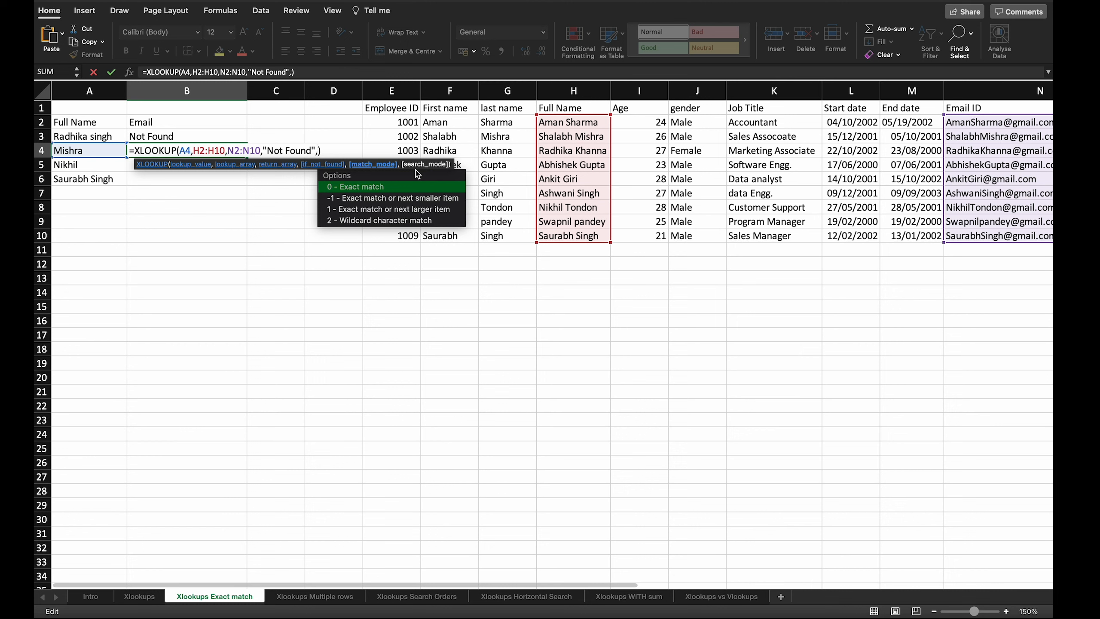
{"action": "type", "text": "2"}
{"action": "key", "text": "Return"}
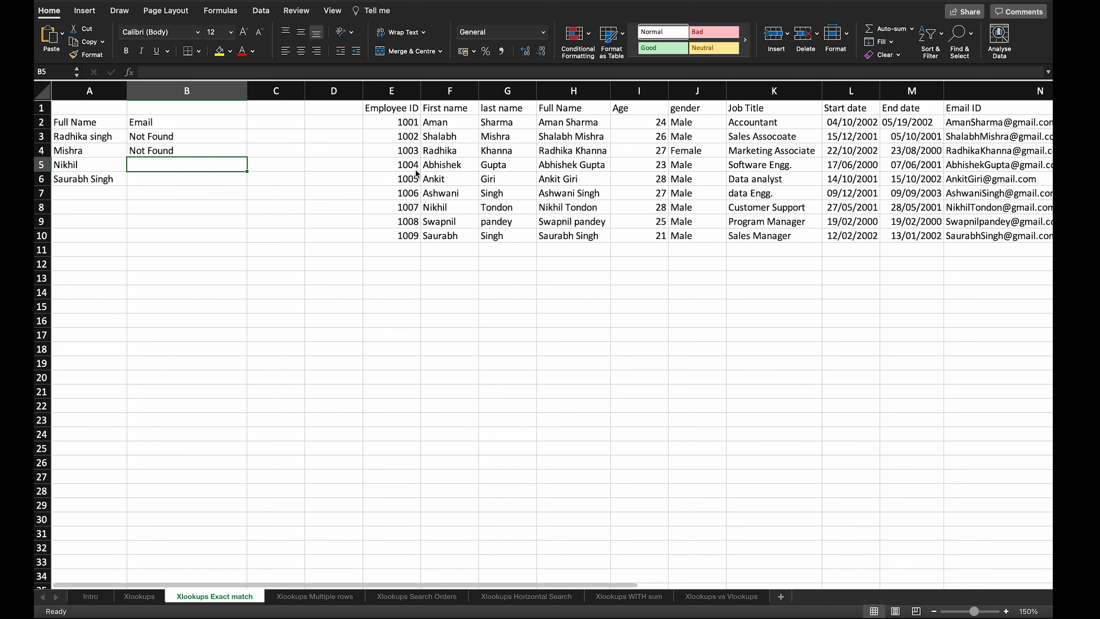
Step: Prefix the lookup value in the B4 XLOOKUP formula with a wildcard so it reads "*"&A4
{"action": "double_click", "coordinate": [224, 153]}
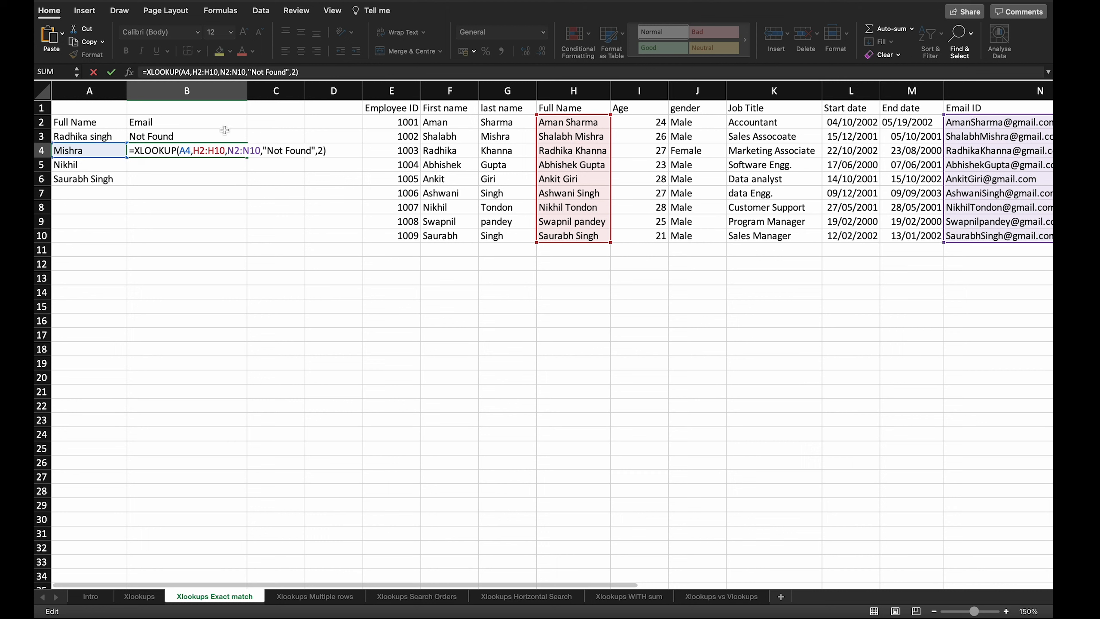
{"action": "left_click", "coordinate": [182, 151]}
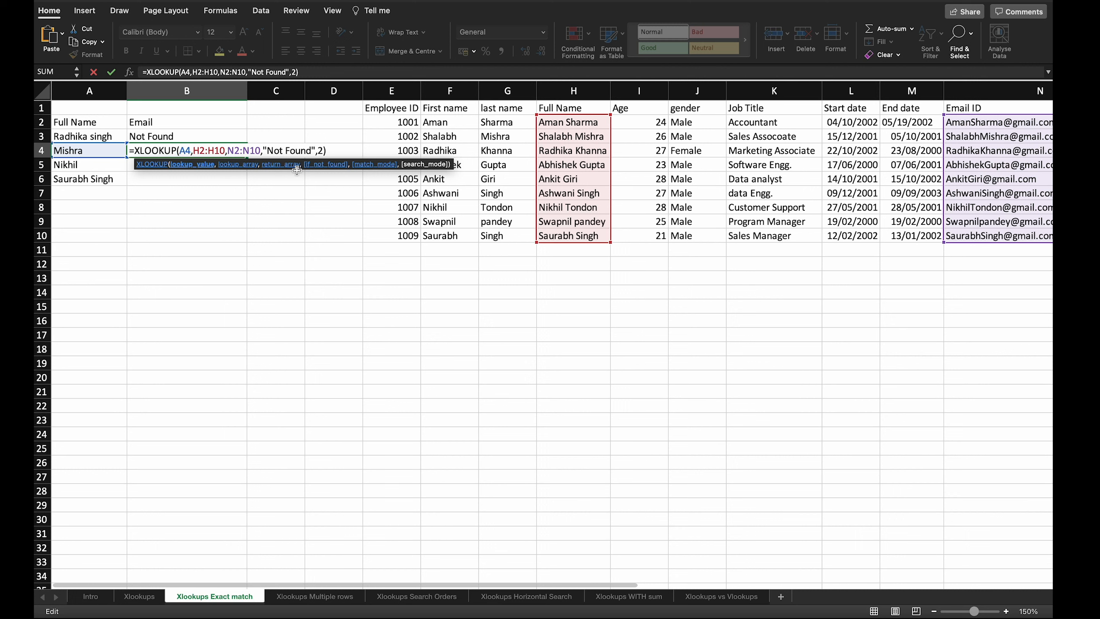
{"action": "type", "text": "\"\""}
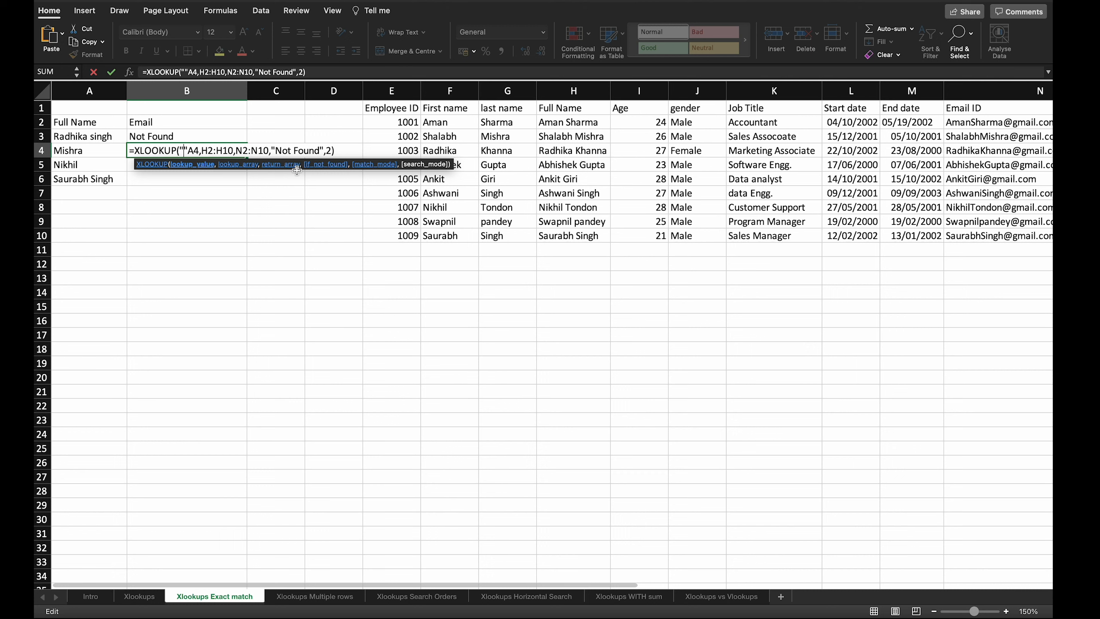
{"action": "type", "text": "*"}
{"action": "key", "text": "Right"}
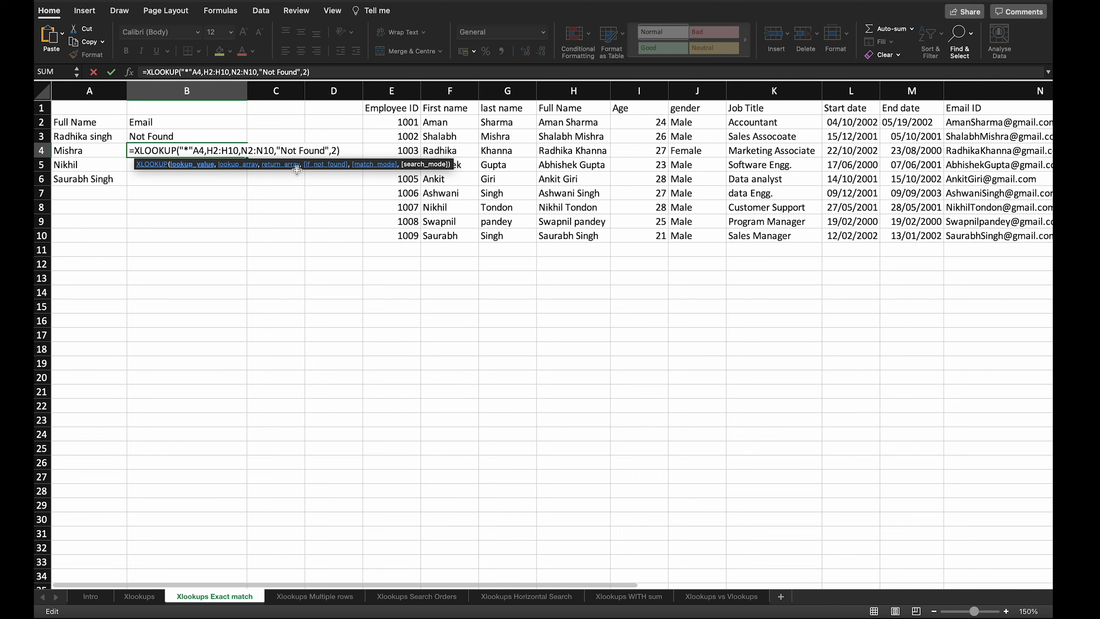
{"action": "type", "text": "&"}
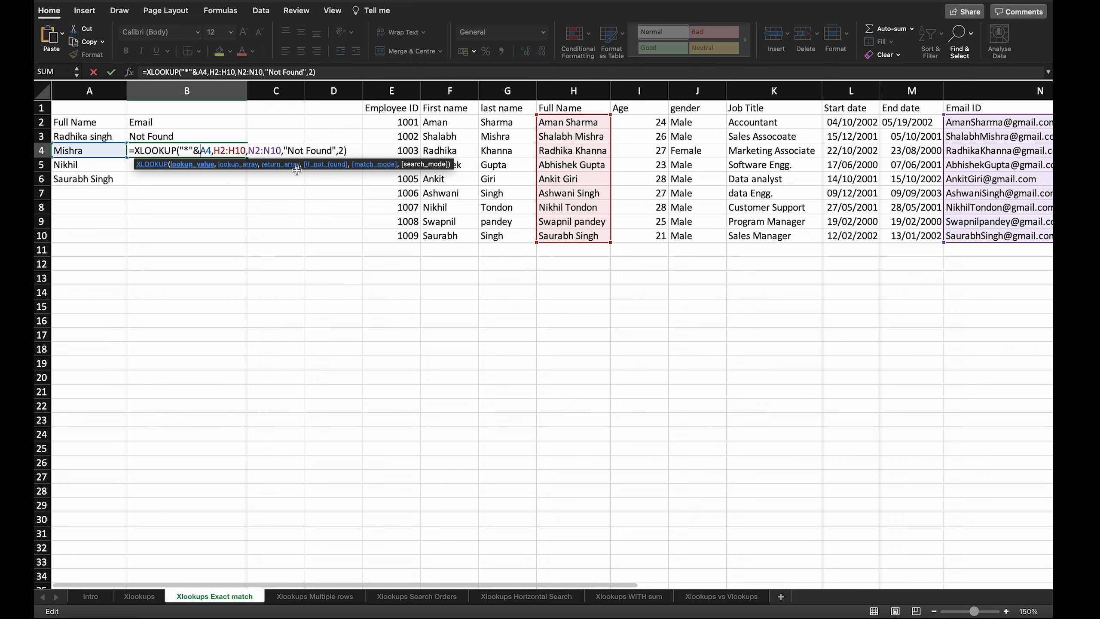
{"action": "key", "text": "Return"}
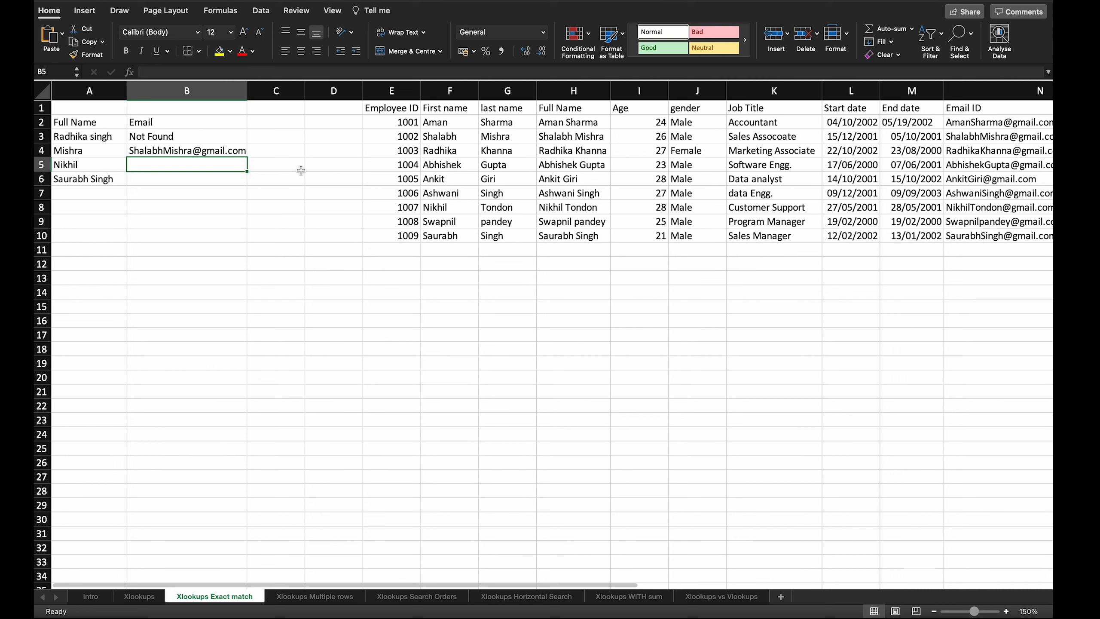
{"action": "left_click", "coordinate": [123, 166]}
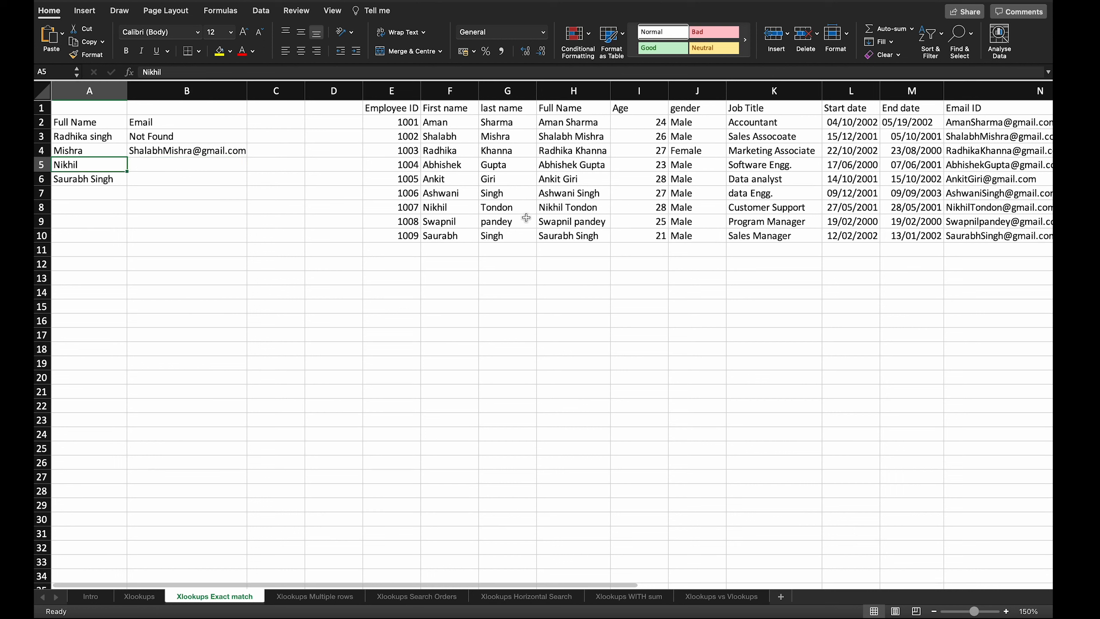
{"action": "left_click", "coordinate": [245, 152]}
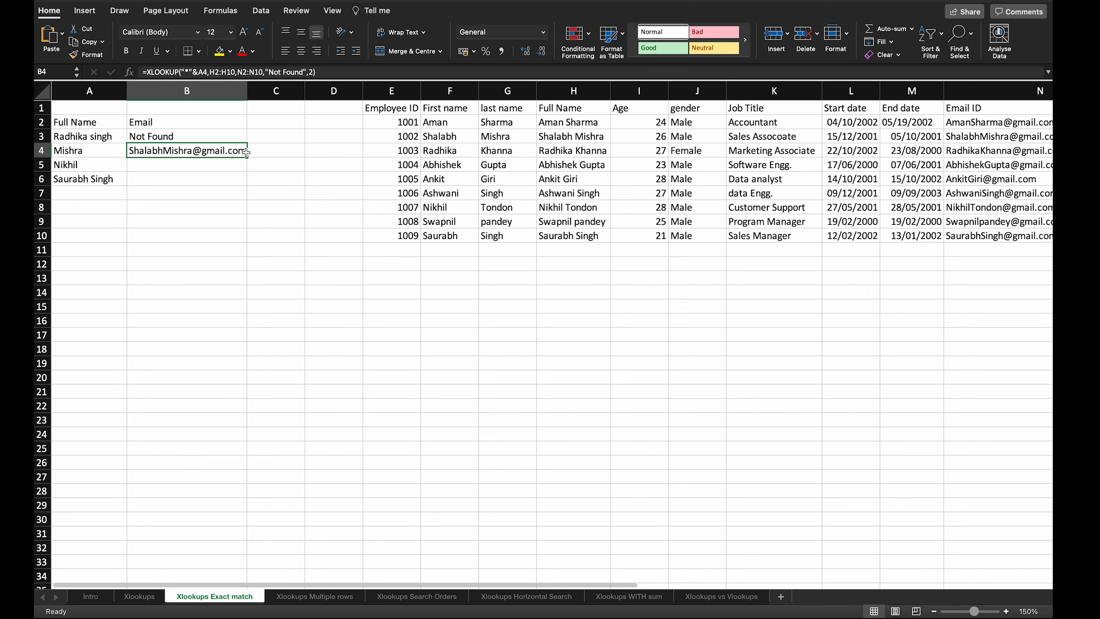
{"action": "left_click", "coordinate": [329, 71]}
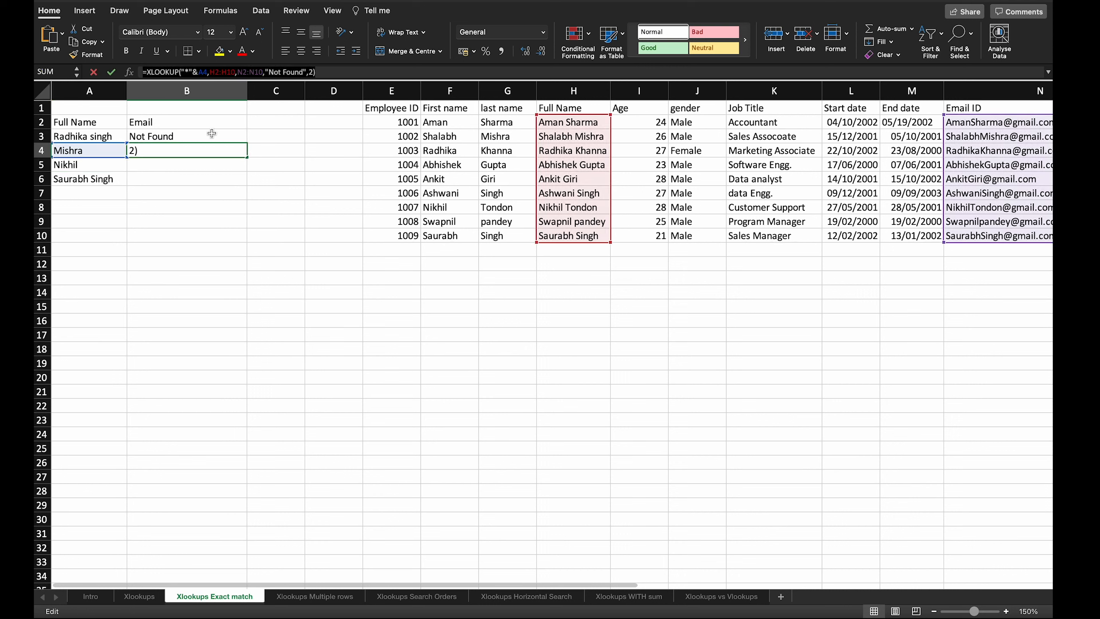
{"action": "key", "text": "super+a"}
{"action": "type", "text": "="}
{"action": "left_click", "coordinate": [204, 164]}
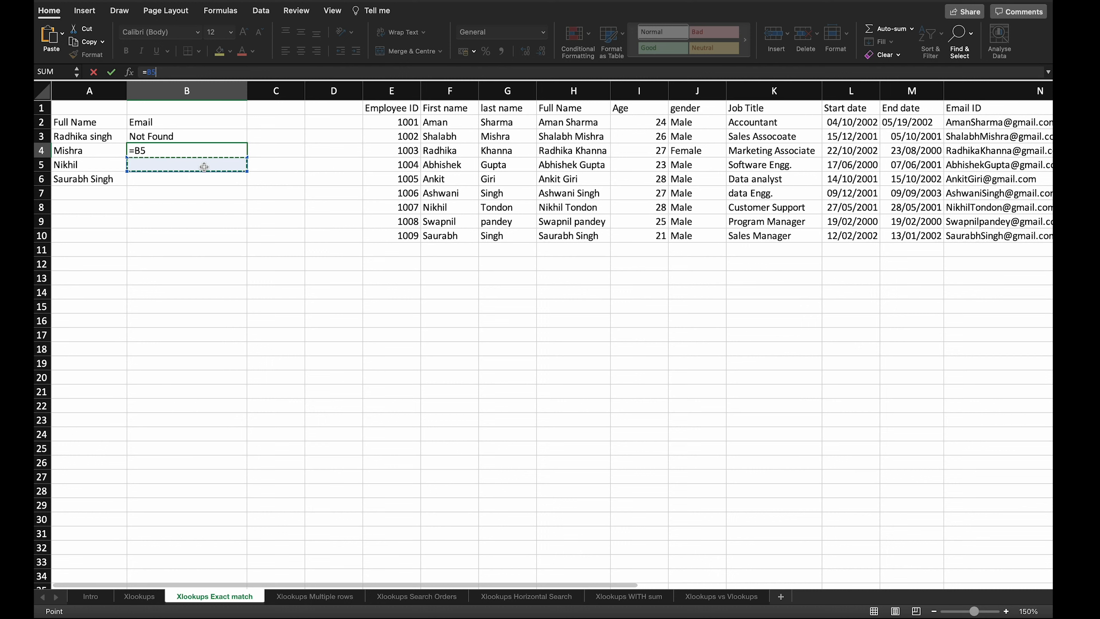
{"action": "left_click", "coordinate": [202, 195]}
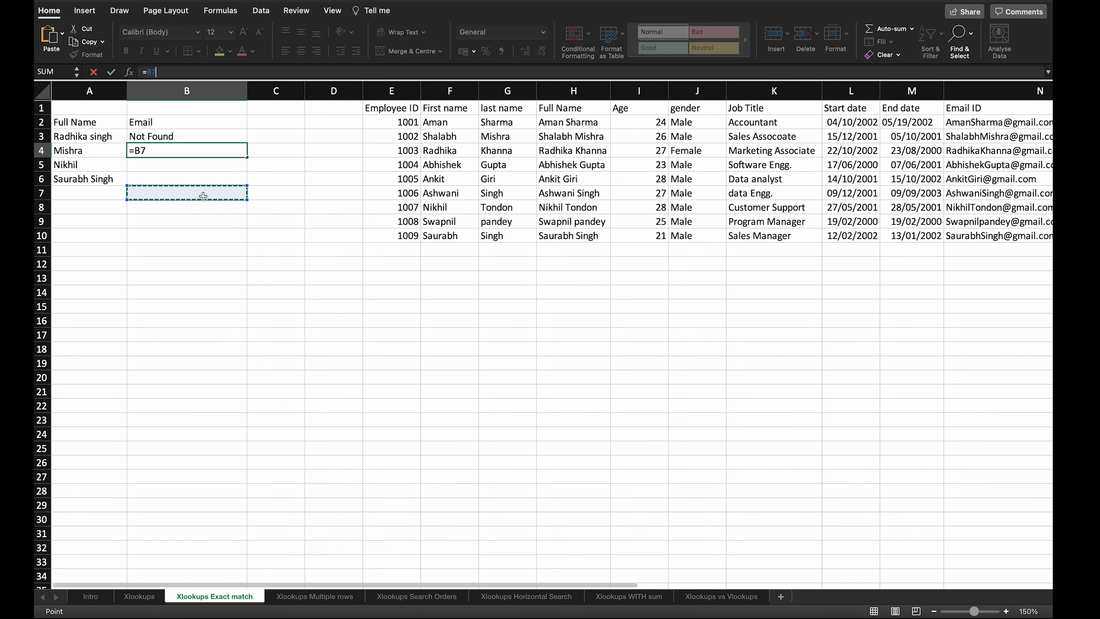
{"action": "key", "text": "Escape"}
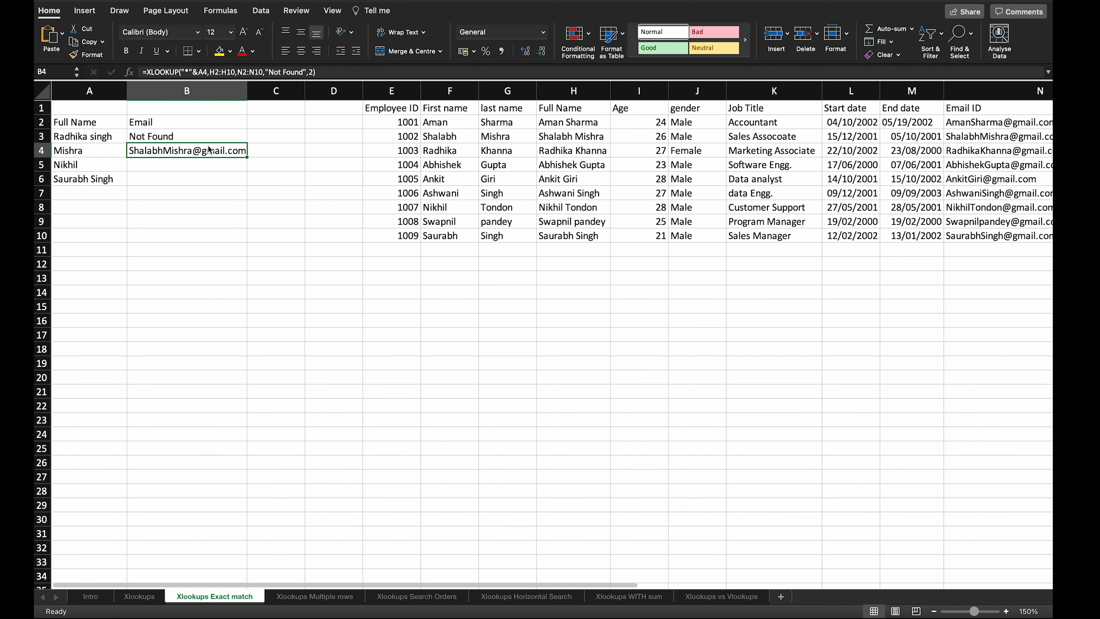
Step: Copy the text of the B4 XLOOKUP formula into B5 with its references unchanged
{"action": "left_click", "coordinate": [322, 71]}
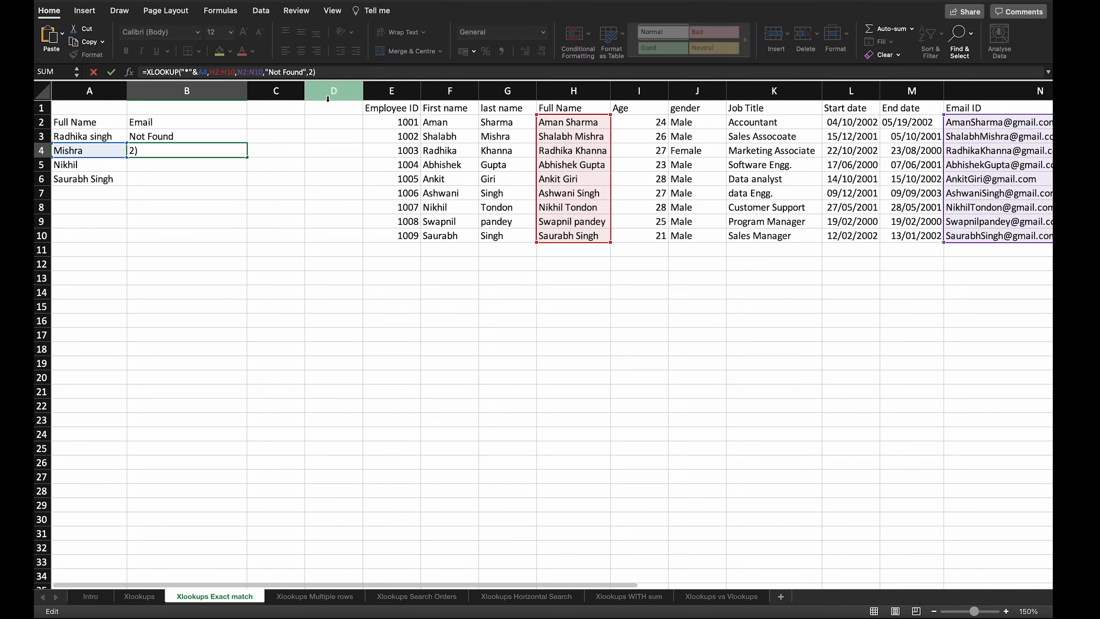
{"action": "key", "text": "Return"}
{"action": "type", "text": "=XLOOKUP(\"*\"&A4,H2:H10,N2:N10,\"Not Found\",2)"}
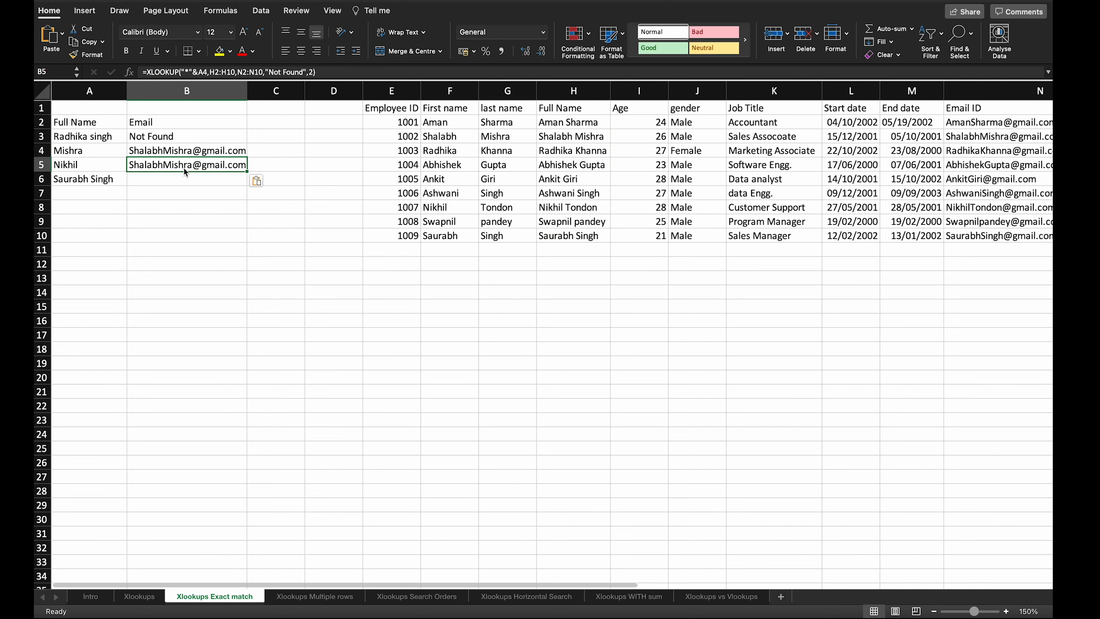
Step: Change the lookup reference in the B5 formula to A5 and fill the formula down to B6
{"action": "double_click", "coordinate": [185, 170]}
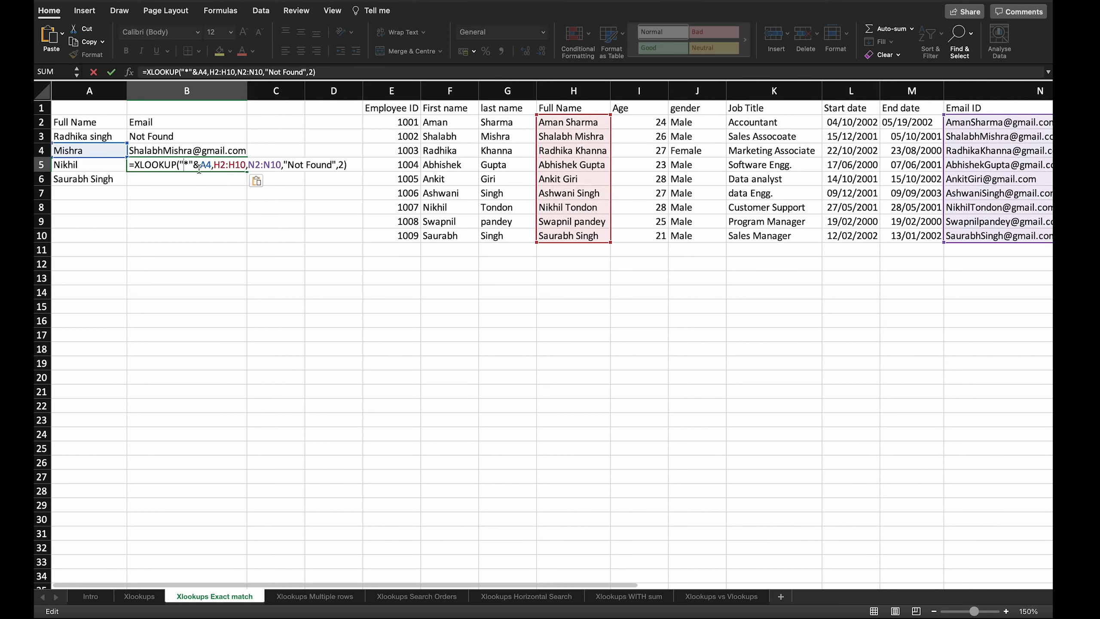
{"action": "double_click", "coordinate": [211, 168]}
{"action": "type", "text": "A5"}
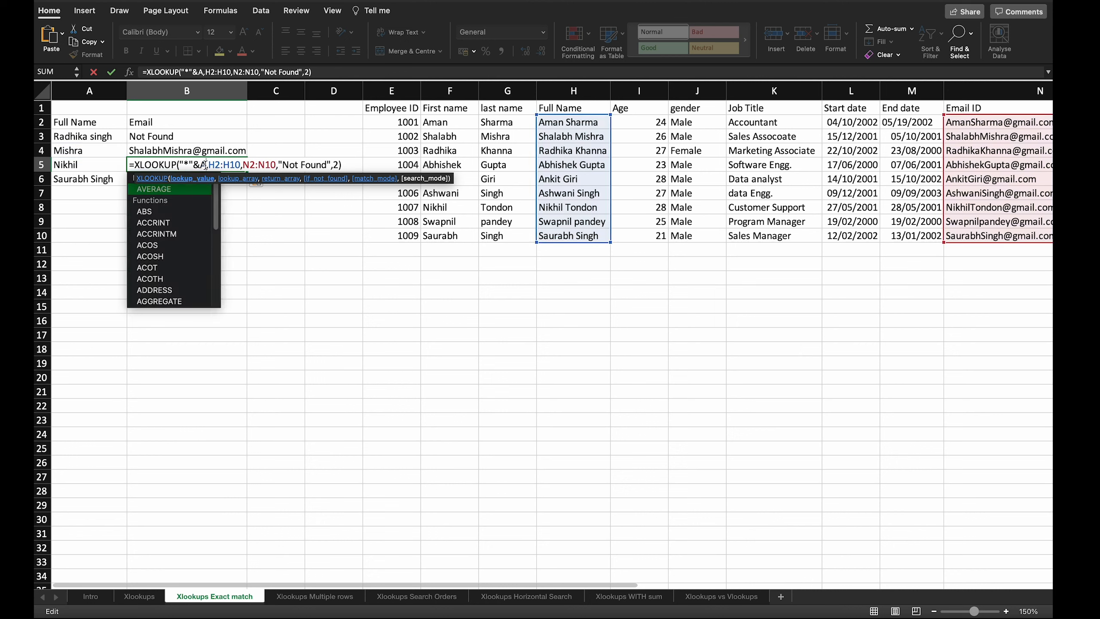
{"action": "key", "text": "Return"}
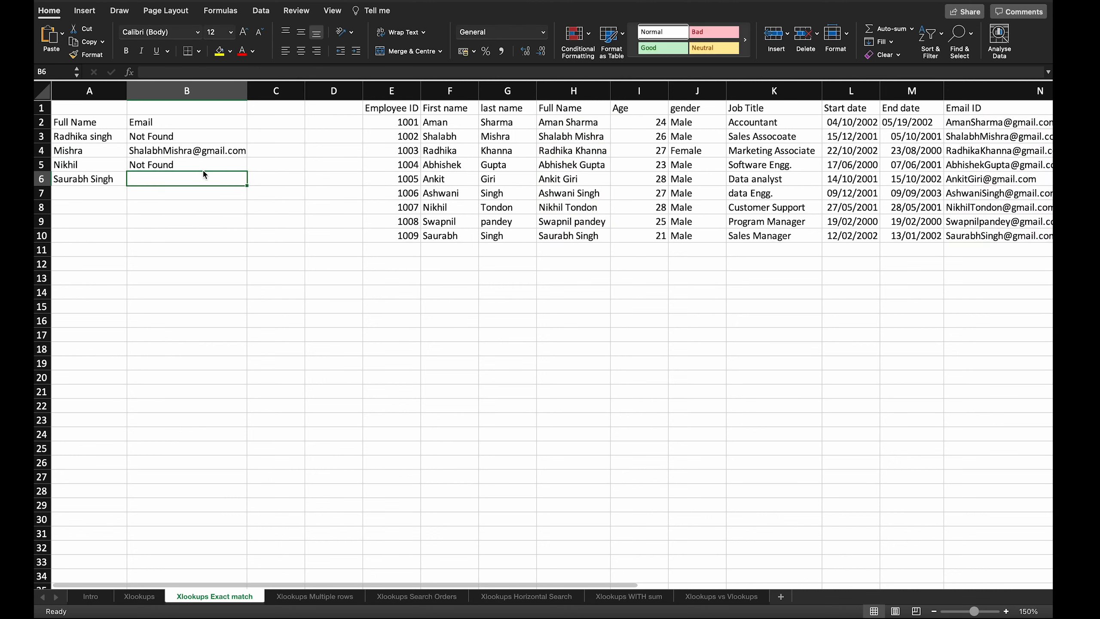
{"action": "left_click", "coordinate": [207, 169]}
{"action": "left_click_drag", "start_coordinate": [248, 173], "coordinate": [247, 185]}
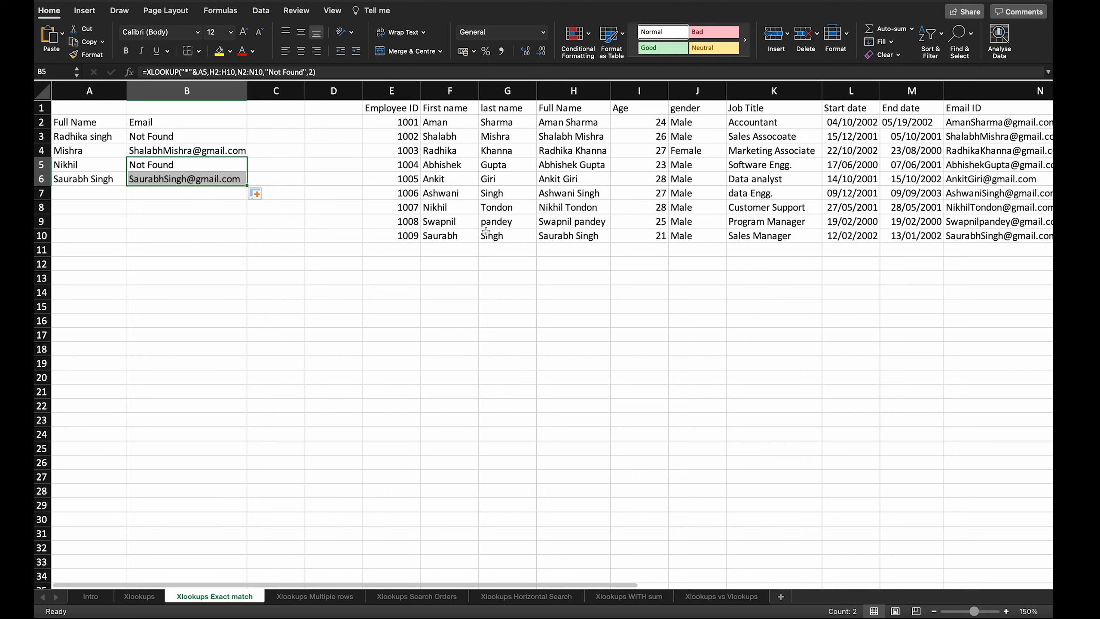
Step: Move the wildcard in the B5 formula behind the reference so the lookup value reads A5&"*"
{"action": "left_click", "coordinate": [190, 170]}
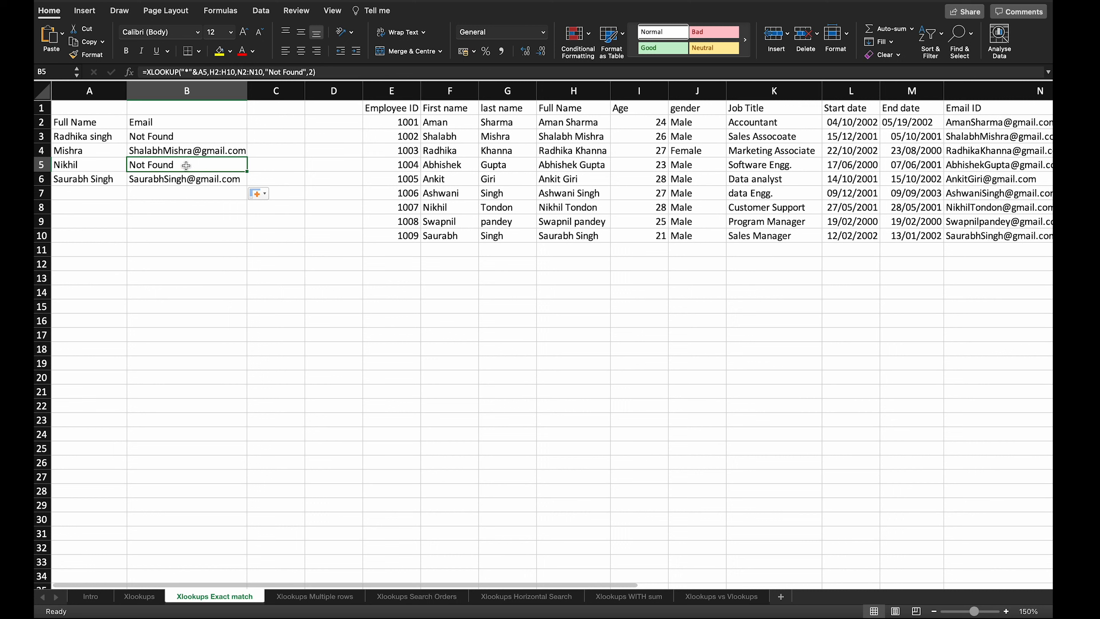
{"action": "double_click", "coordinate": [186, 165]}
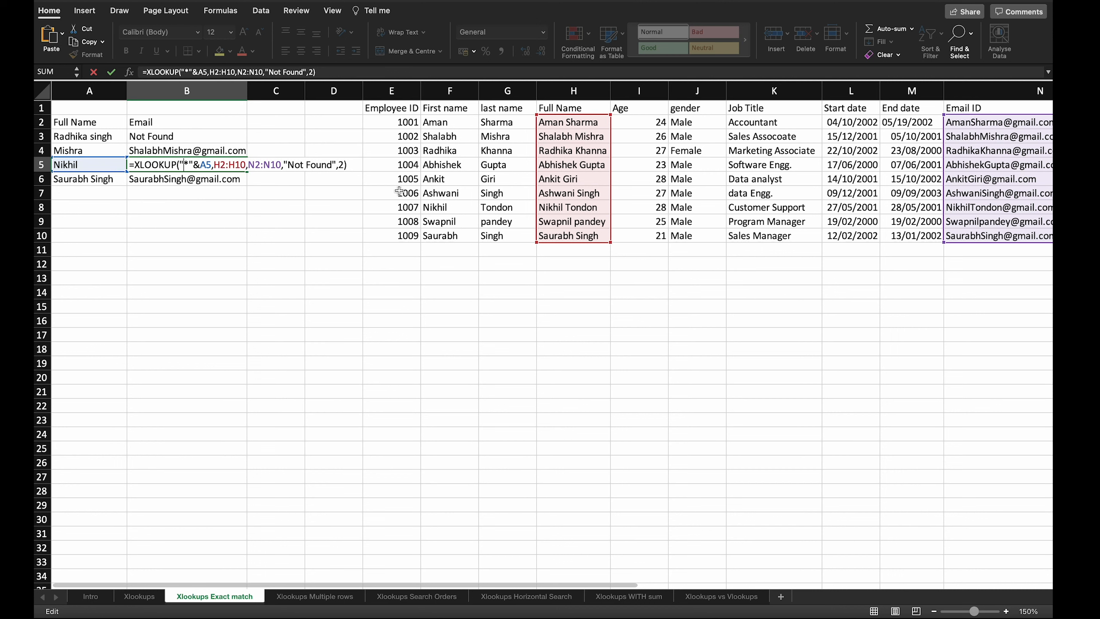
{"action": "left_click", "coordinate": [199, 165]}
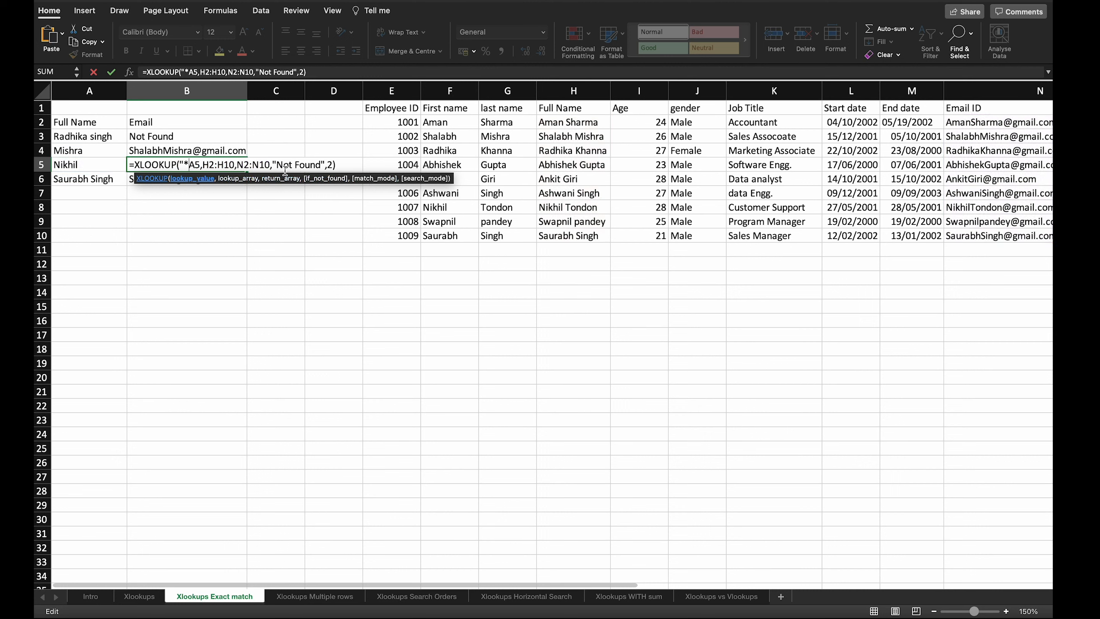
{"action": "key", "text": "BackSpace"}
{"action": "key", "text": "BackSpace"}
{"action": "key", "text": "BackSpace"}
{"action": "key", "text": "BackSpace"}
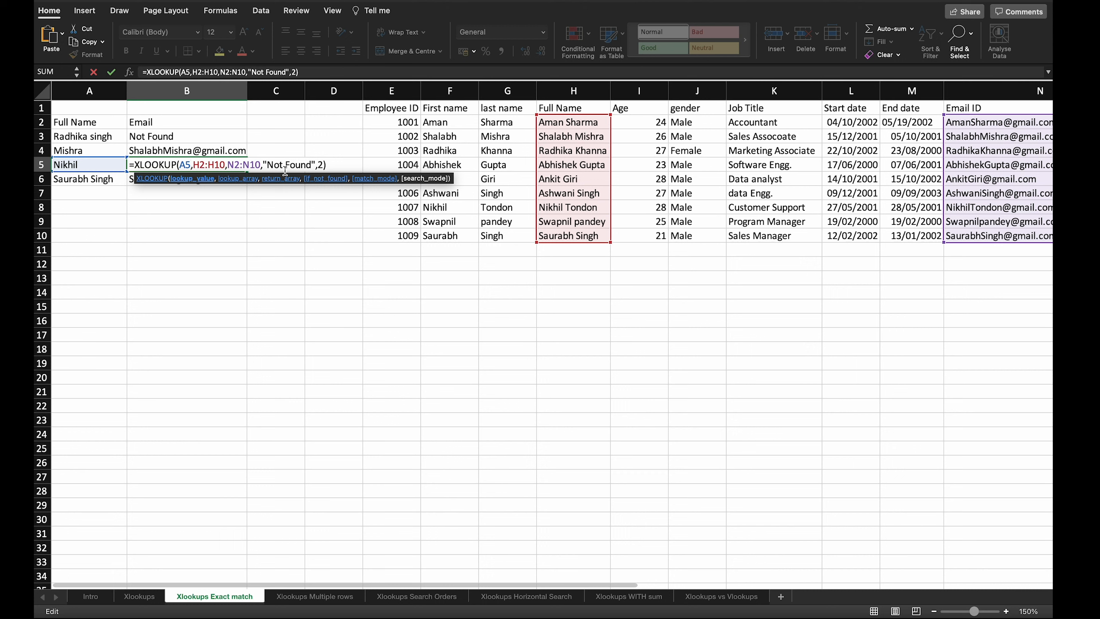
{"action": "key", "text": "Right"}
{"action": "key", "text": "Right"}
{"action": "type", "text": "&"}
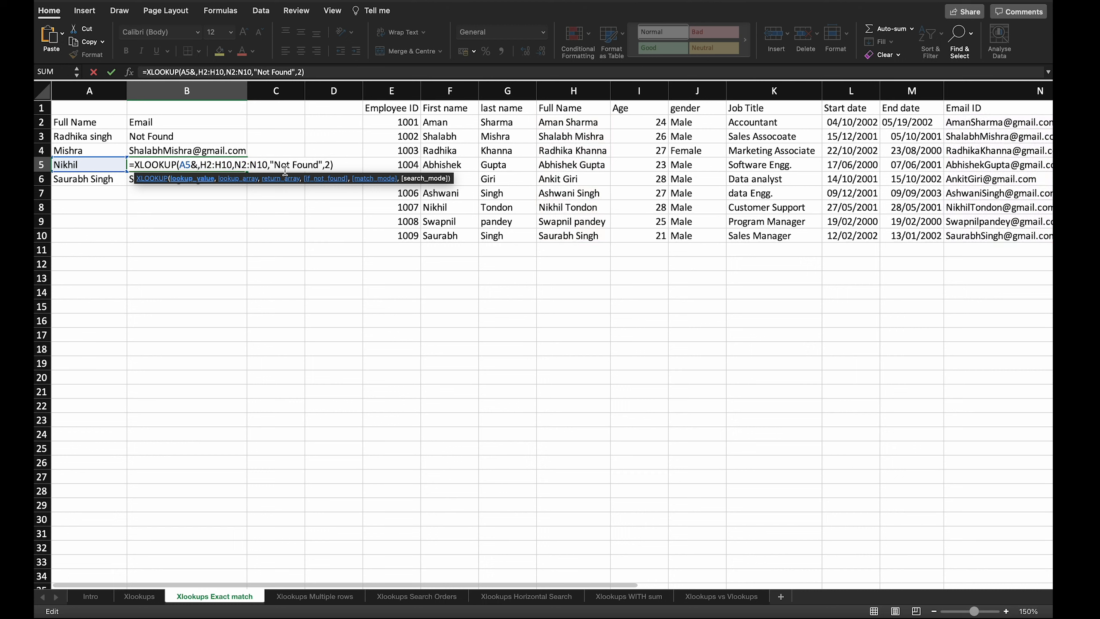
{"action": "type", "text": "\"\""}
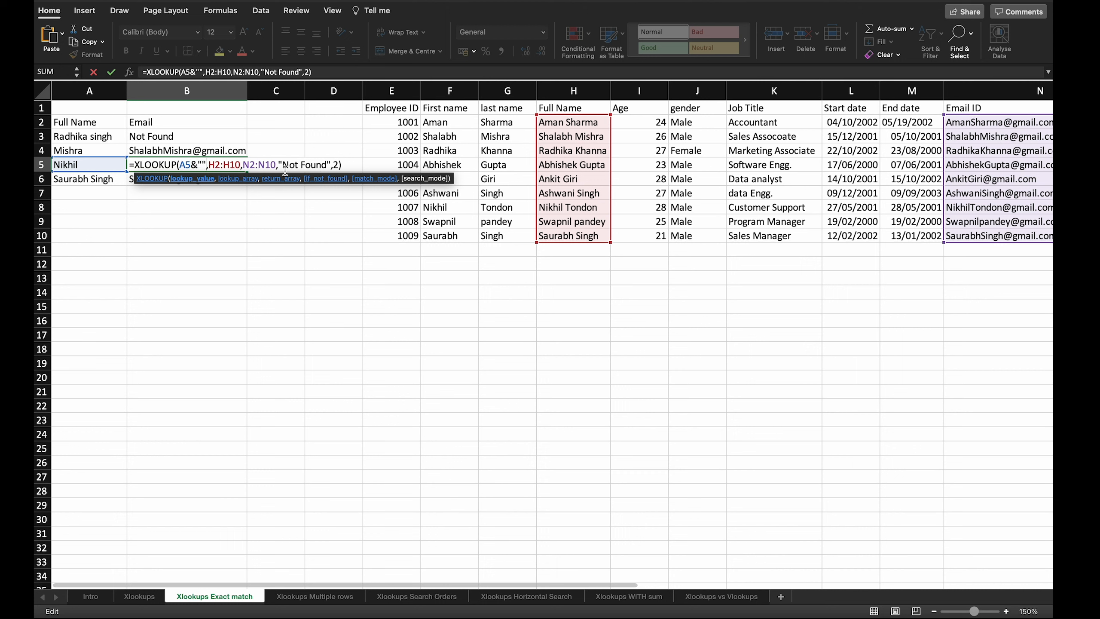
{"action": "type", "text": "*"}
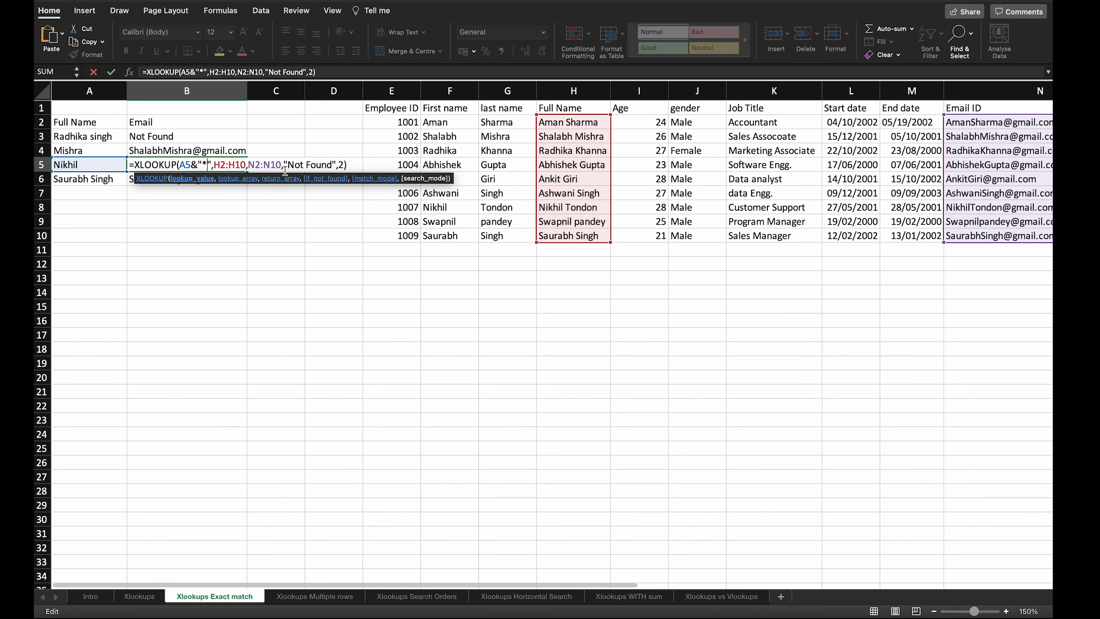
{"action": "key", "text": "Return"}
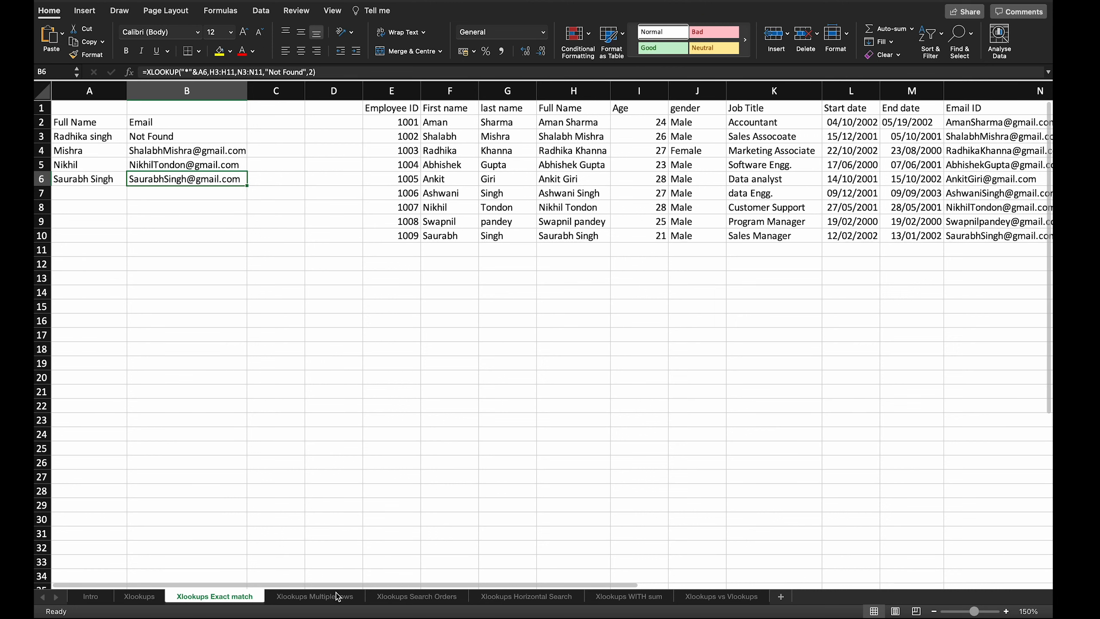
Step: Reorder the sheets so that Xlookups Exact match comes directly after Xlookups Multiple rows
{"action": "left_click", "coordinate": [343, 601]}
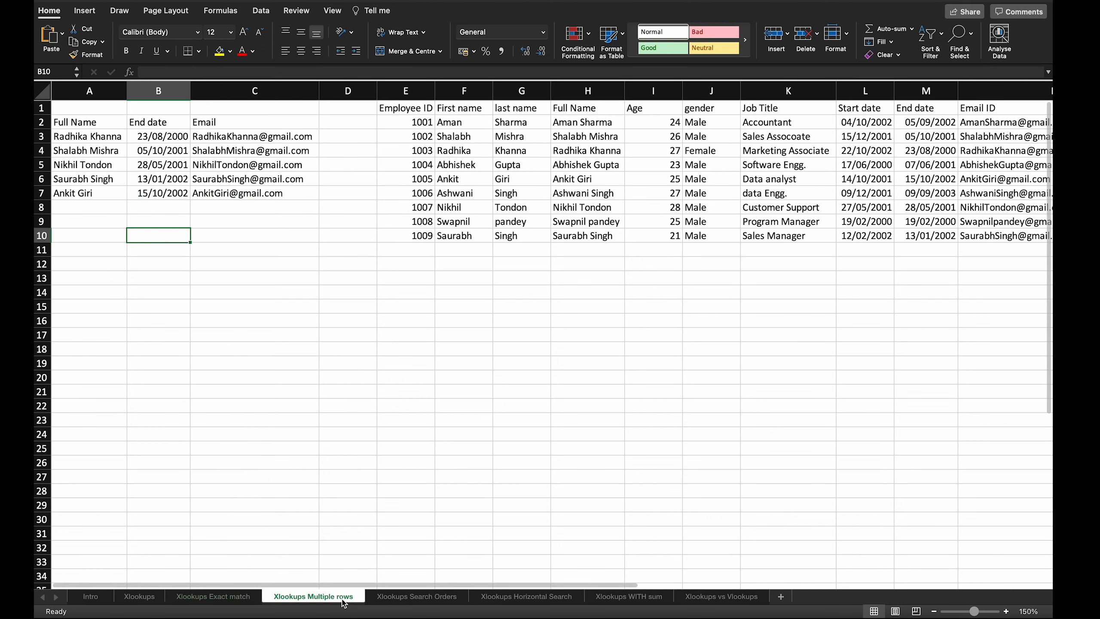
{"action": "left_click_drag", "start_coordinate": [248, 602], "coordinate": [366, 600]}
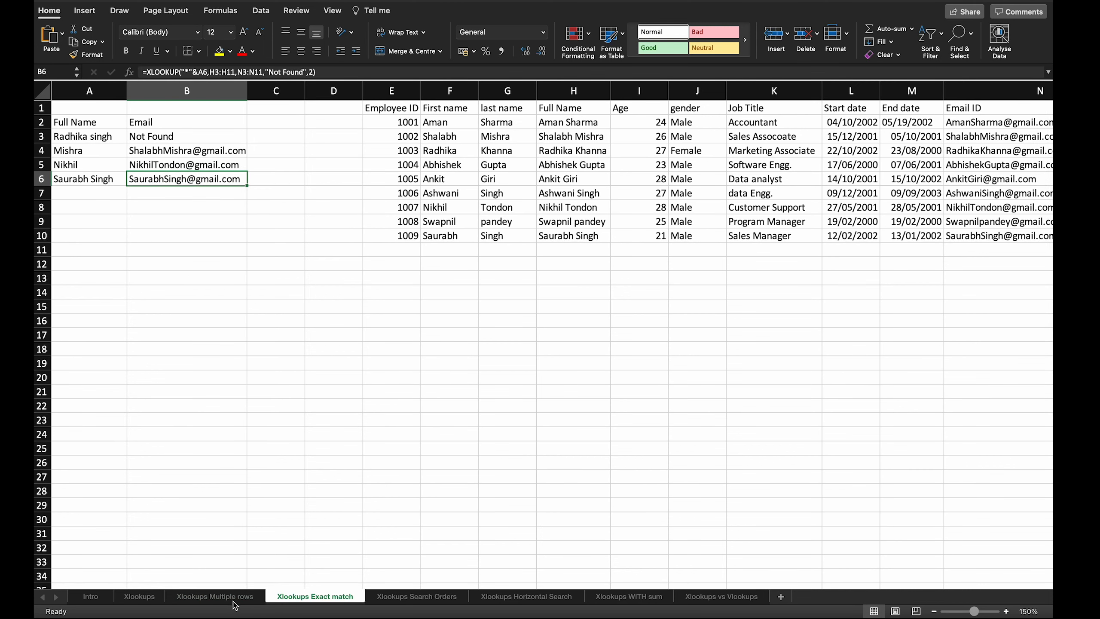
Step: Open the Xlookups Search Orders sheet and examine the lookup date in A3 and the employees' Start date column
{"action": "left_click", "coordinate": [415, 597]}
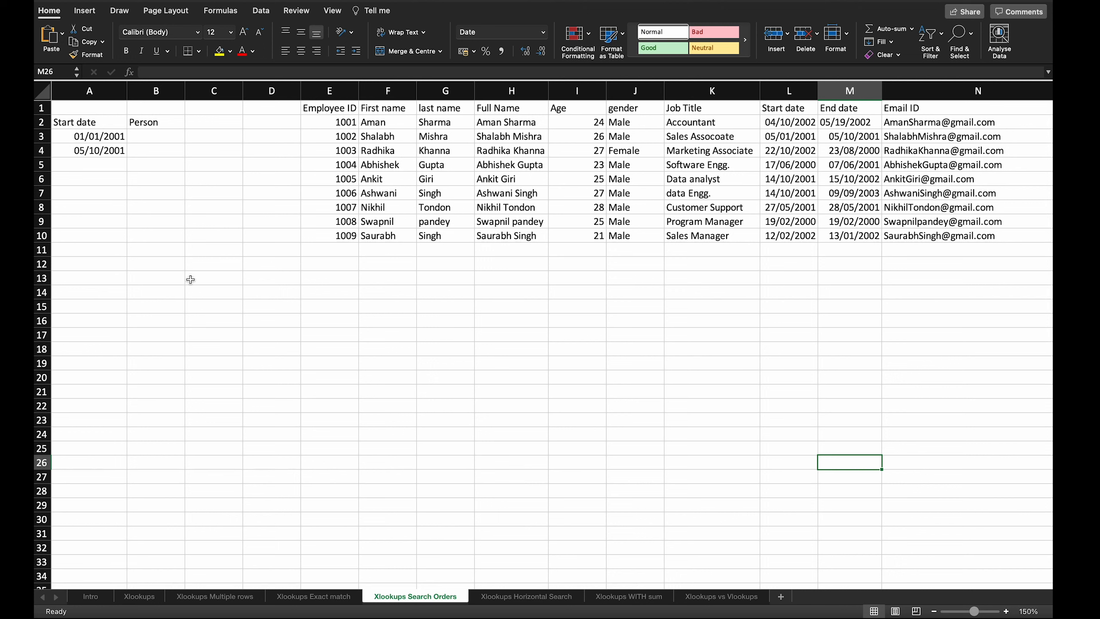
{"action": "left_click", "coordinate": [95, 140]}
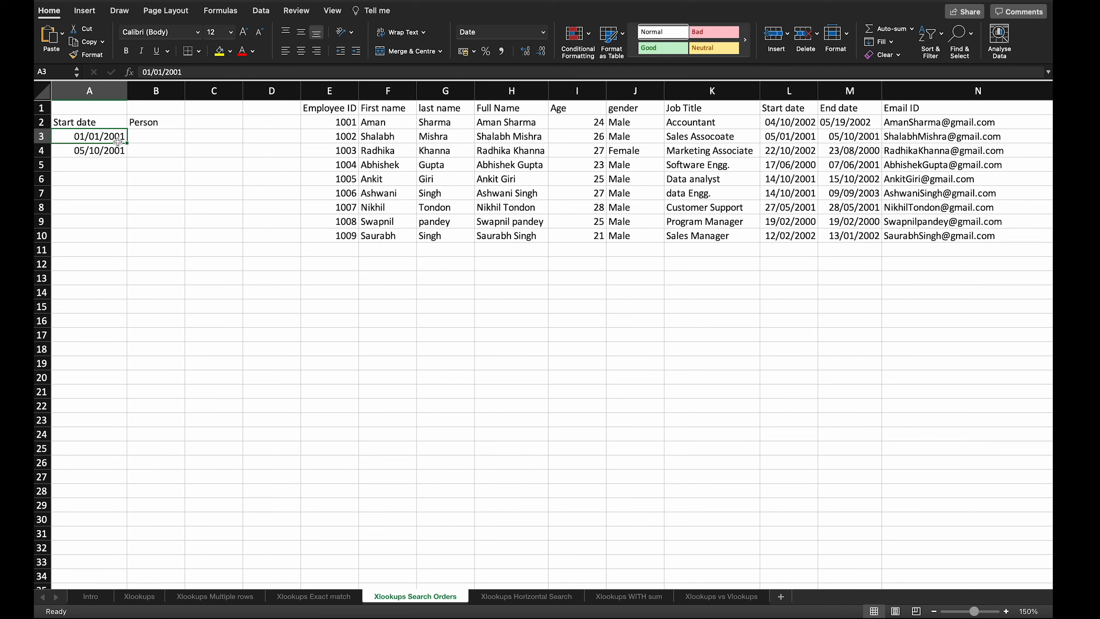
{"action": "left_click", "coordinate": [796, 126]}
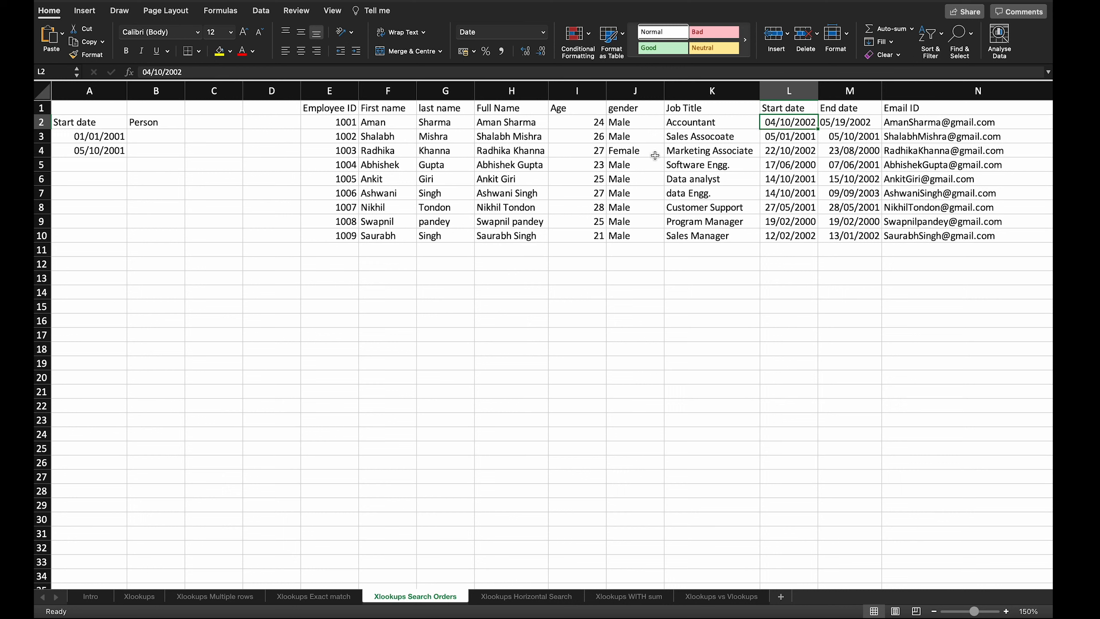
Step: Start an XLOOKUP formula in B3 with A3 as the lookup value and the start dates L2:L10 as the lookup array
{"action": "left_click", "coordinate": [159, 139]}
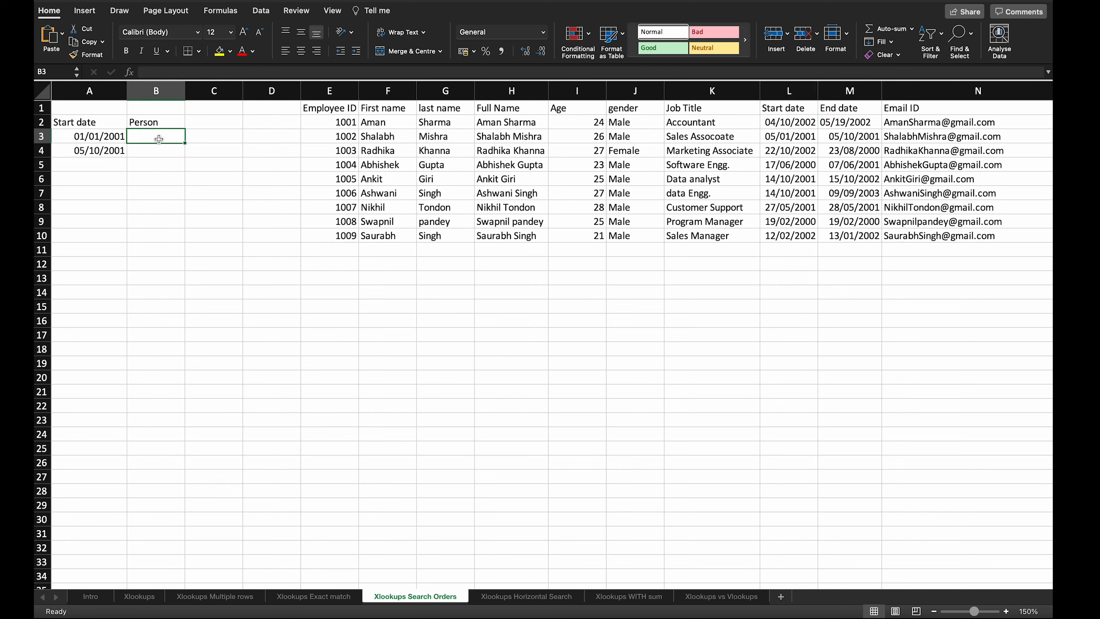
{"action": "type", "text": "="}
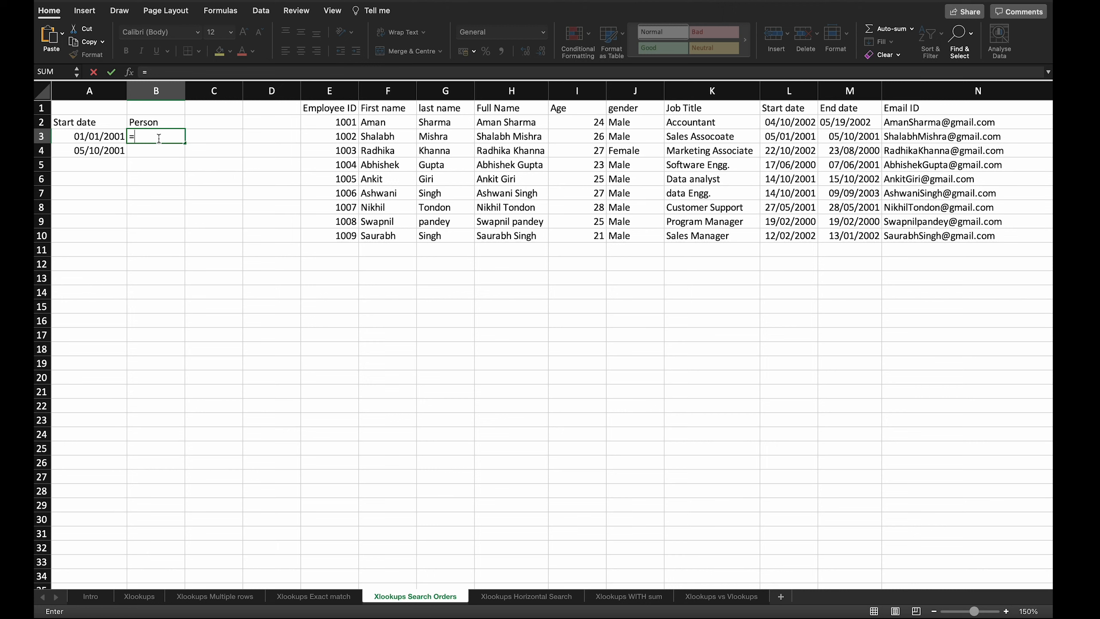
{"action": "type", "text": "xlo"}
{"action": "key", "text": "Tab"}
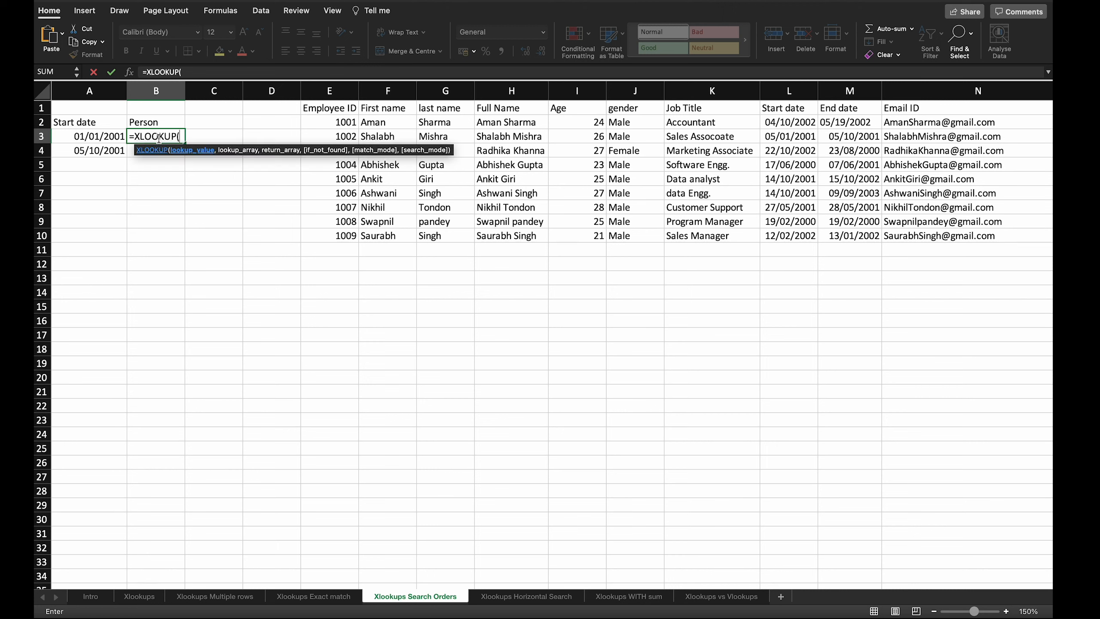
{"action": "left_click", "coordinate": [112, 139]}
{"action": "type", "text": ","}
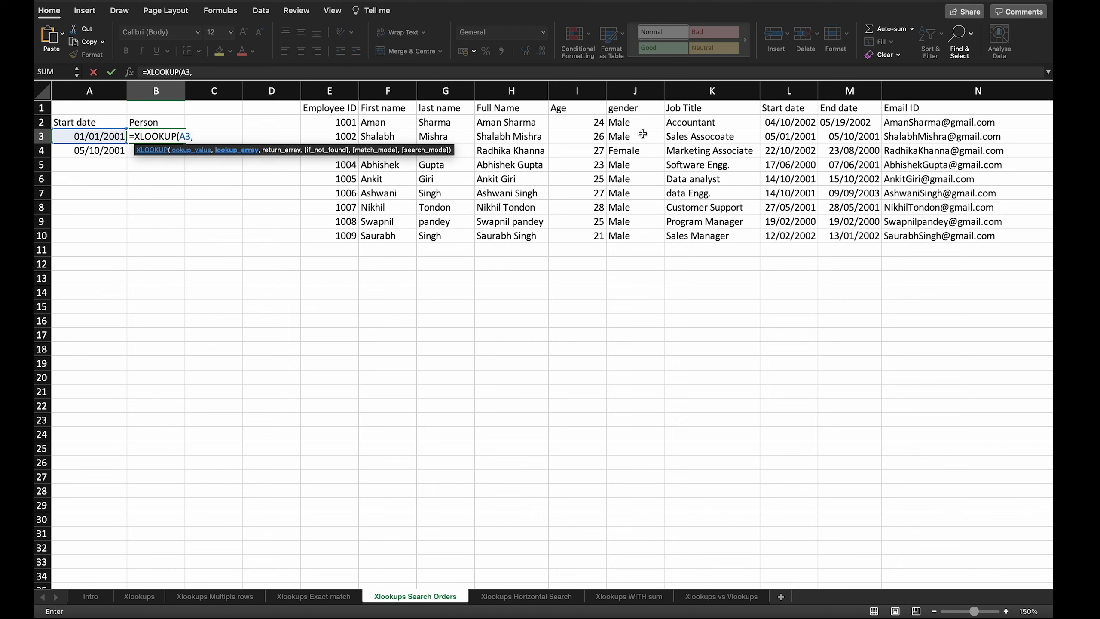
{"action": "left_click_drag", "start_coordinate": [788, 125], "coordinate": [793, 238]}
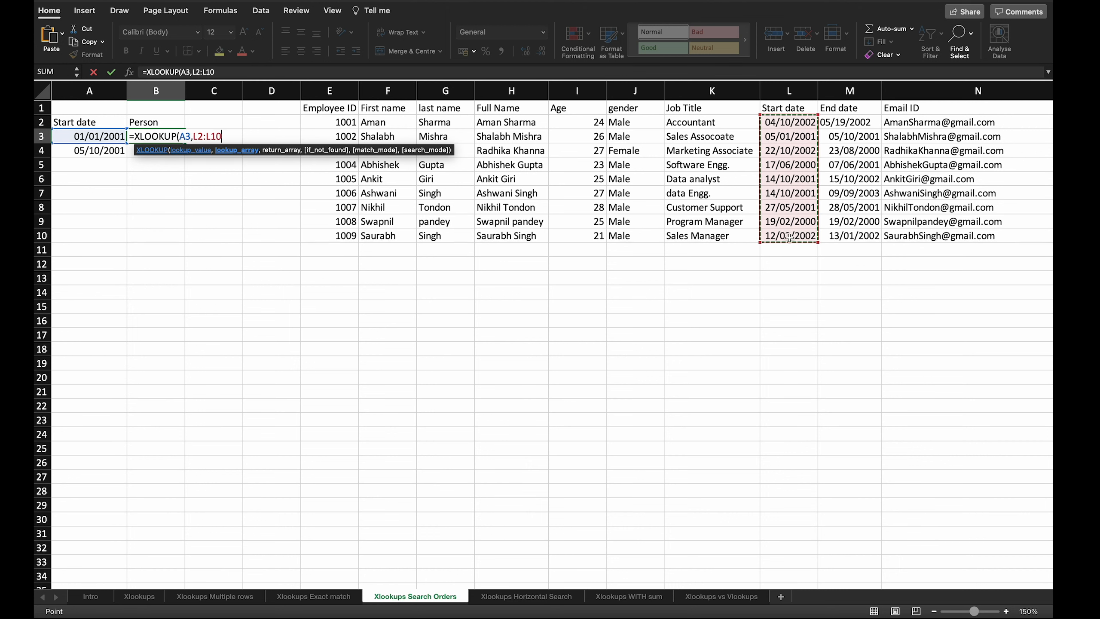
{"action": "type", "text": ","}
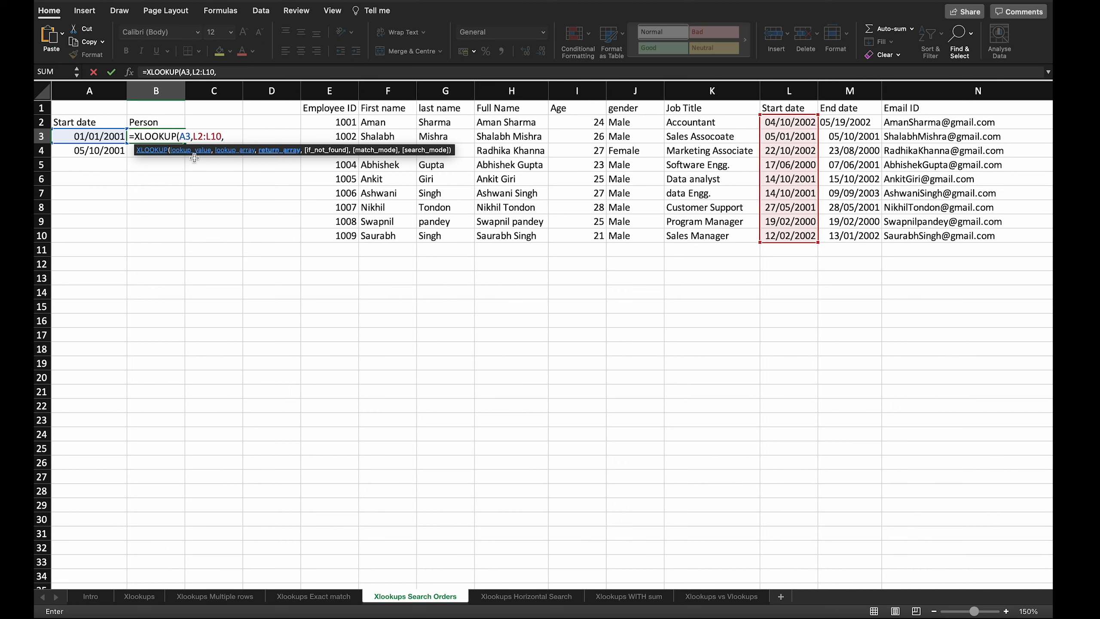
Step: Complete the B3 formula with return array H2:H10, no if-not-found value, and match mode 1 for exact match or next larger item
{"action": "left_click_drag", "start_coordinate": [506, 122], "coordinate": [501, 232]}
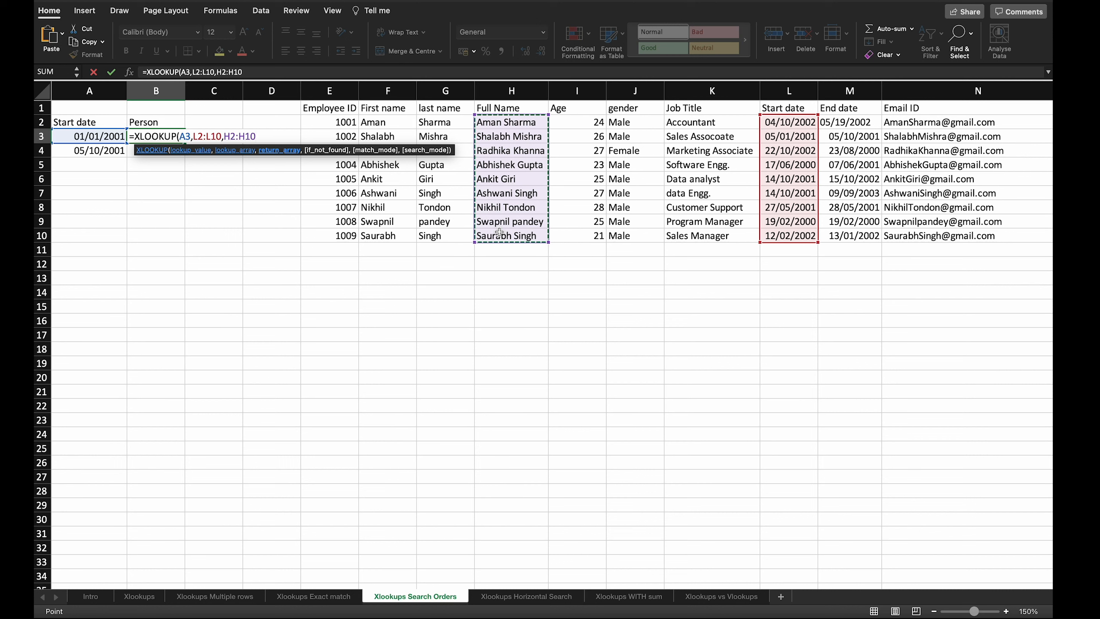
{"action": "type", "text": ","}
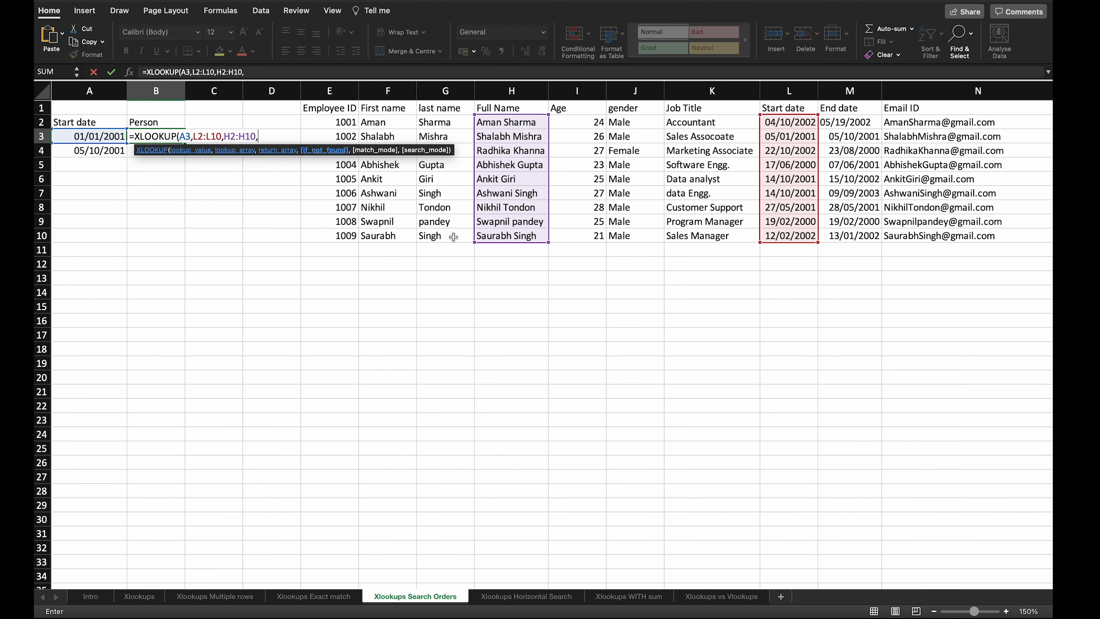
{"action": "type", "text": ",1"}
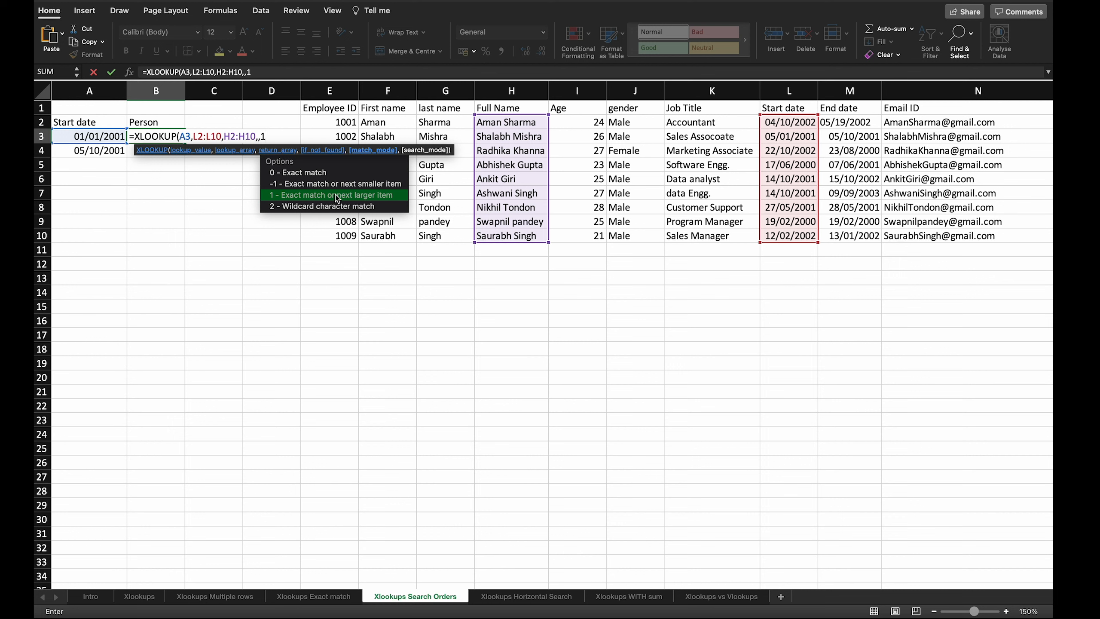
{"action": "type", "text": ")"}
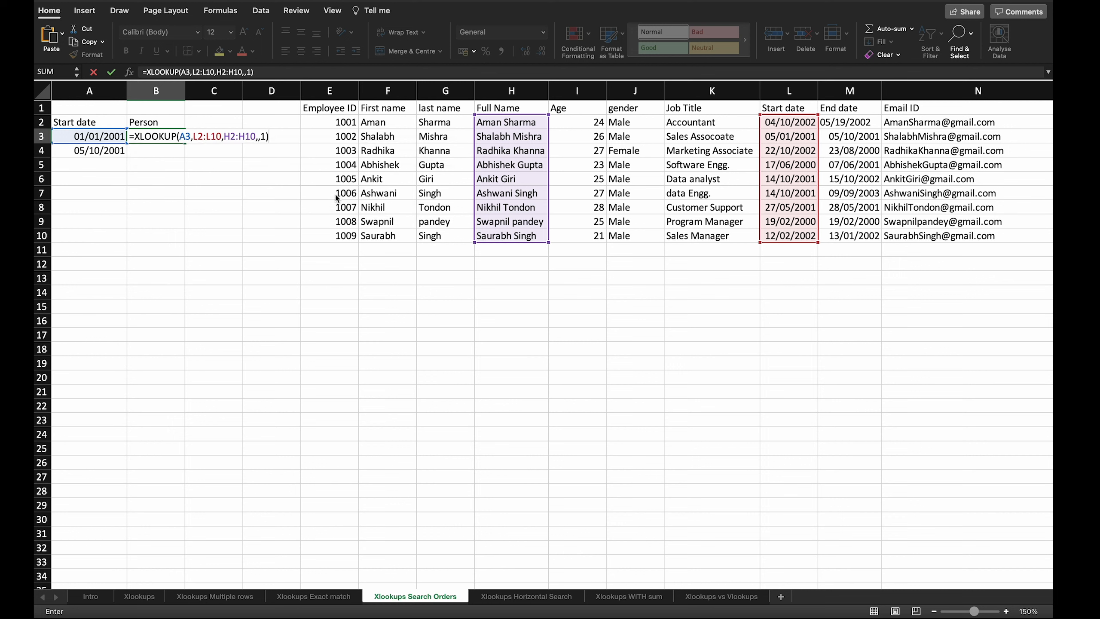
{"action": "key", "text": "Return"}
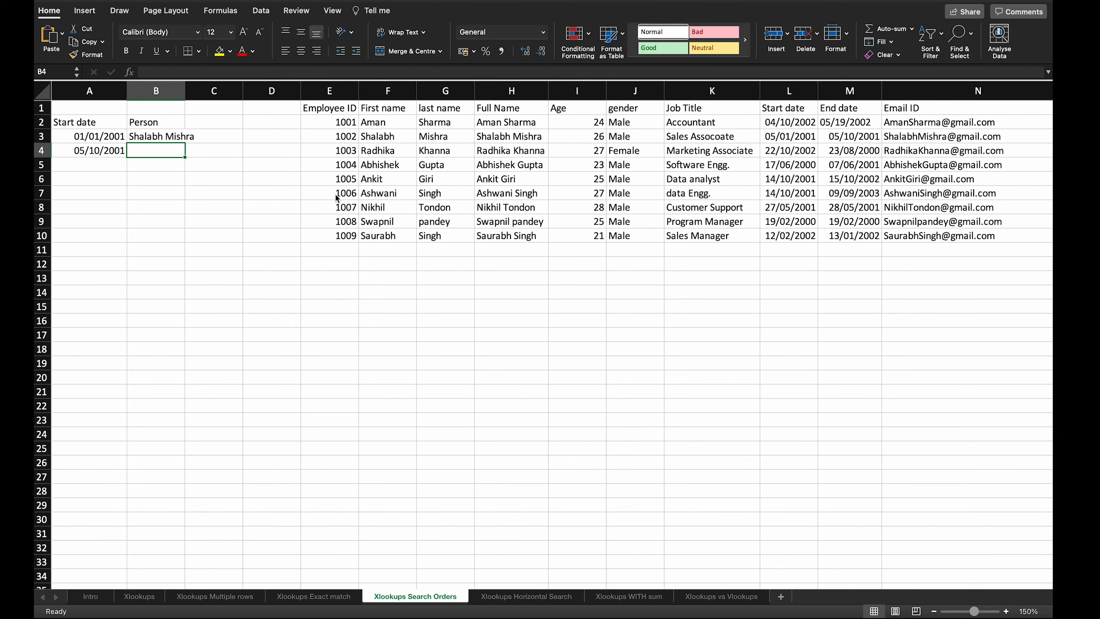
Step: Reopen the XLOOKUP formula in B3 and review its match mode argument
{"action": "double_click", "coordinate": [153, 138]}
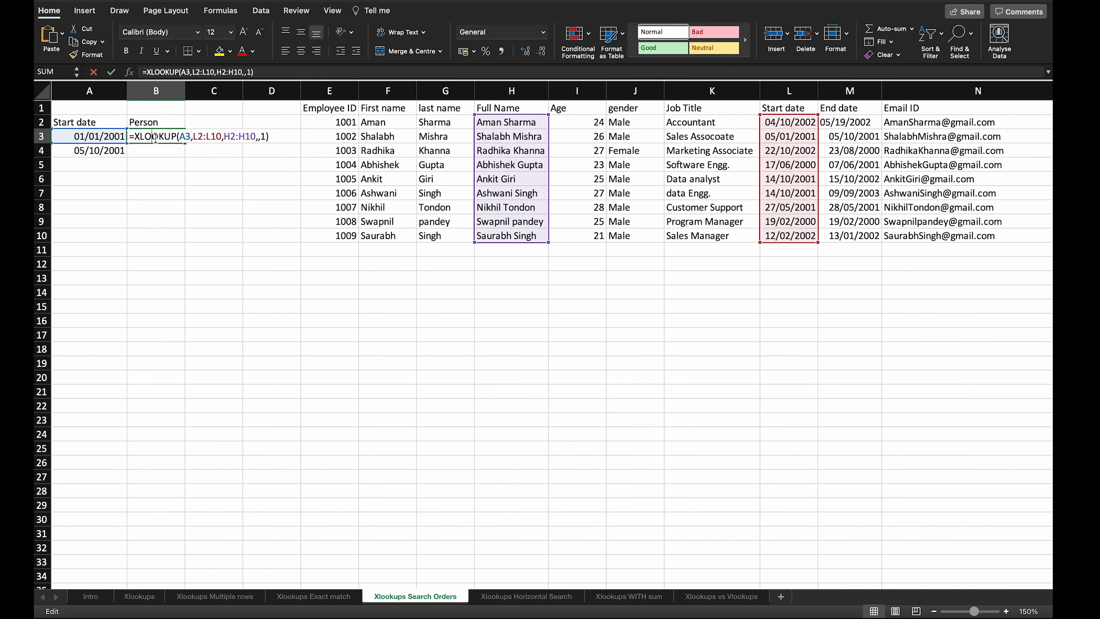
{"action": "left_click", "coordinate": [258, 137]}
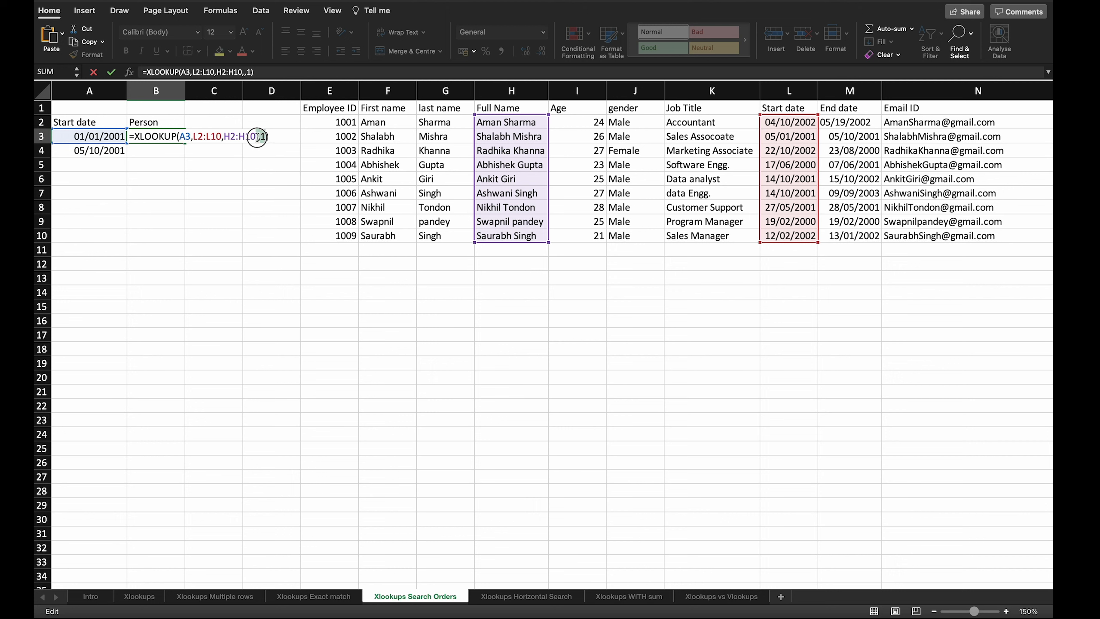
{"action": "type", "text": ","}
{"action": "key", "text": "Return"}
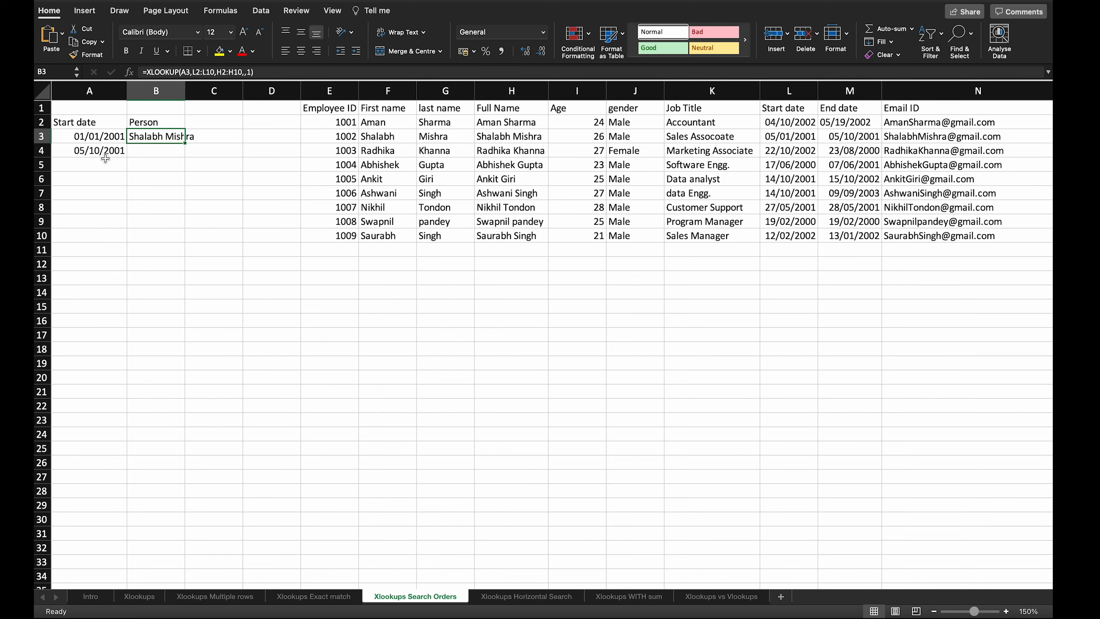
Step: Build an XLOOKUP formula in B4 that looks up A4 in start dates L2:L10 and returns full names from H2:H10
{"action": "left_click", "coordinate": [148, 155]}
{"action": "type", "text": "="}
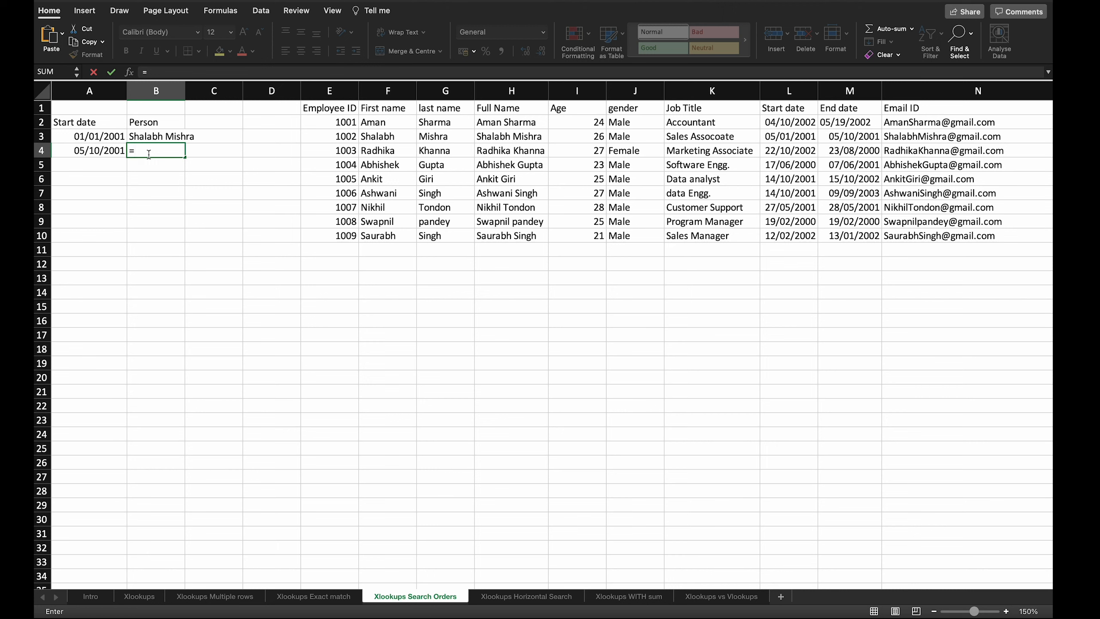
{"action": "type", "text": "xl"}
{"action": "key", "text": "Tab"}
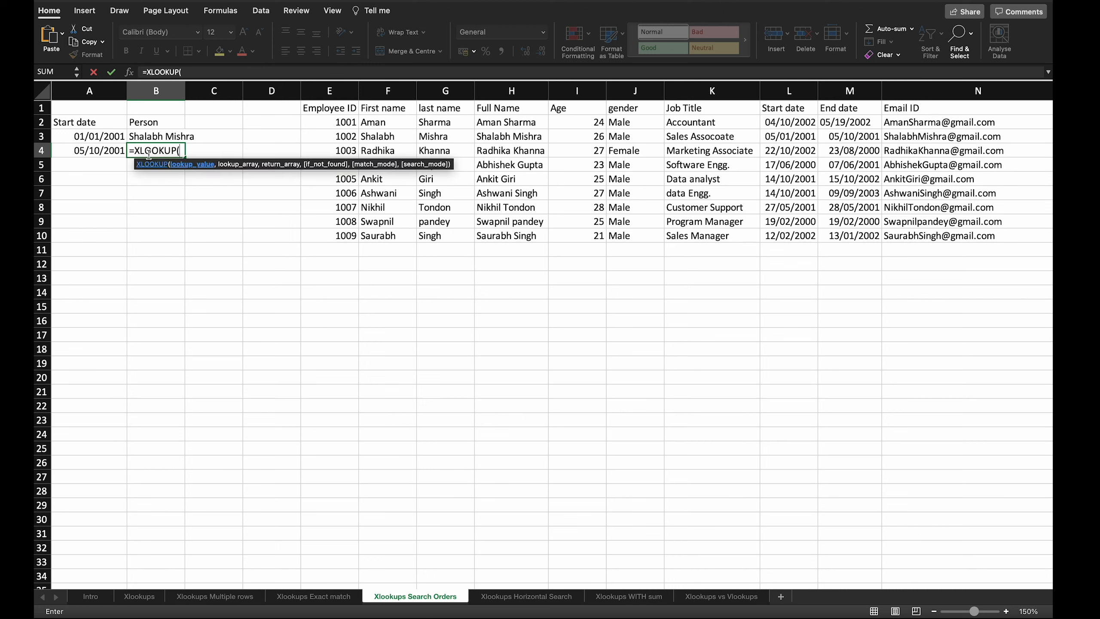
{"action": "left_click", "coordinate": [102, 151]}
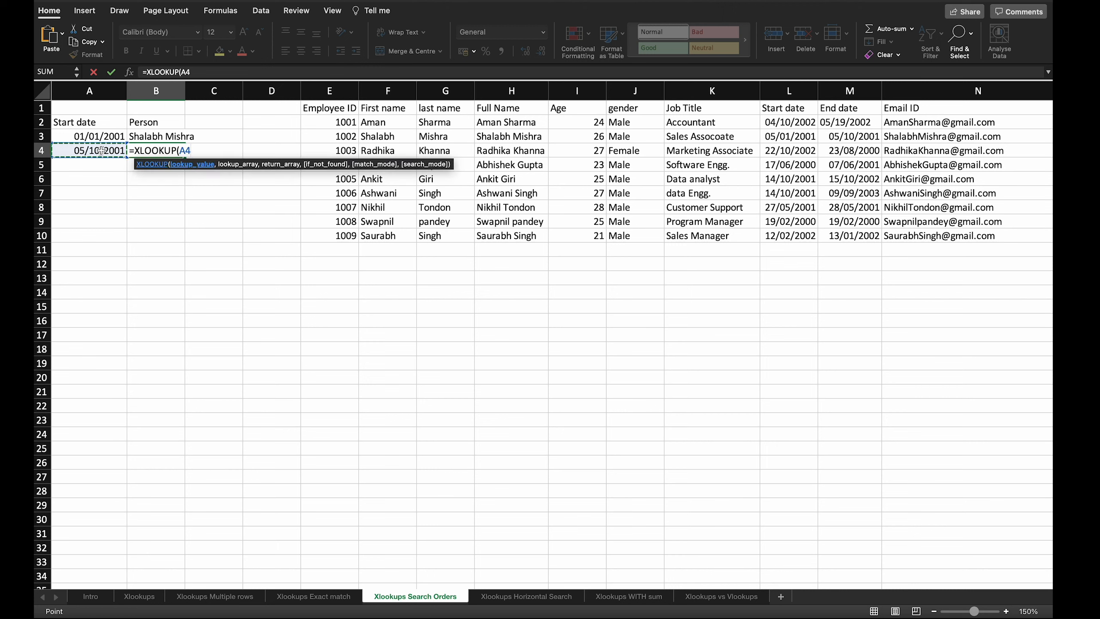
{"action": "type", "text": ","}
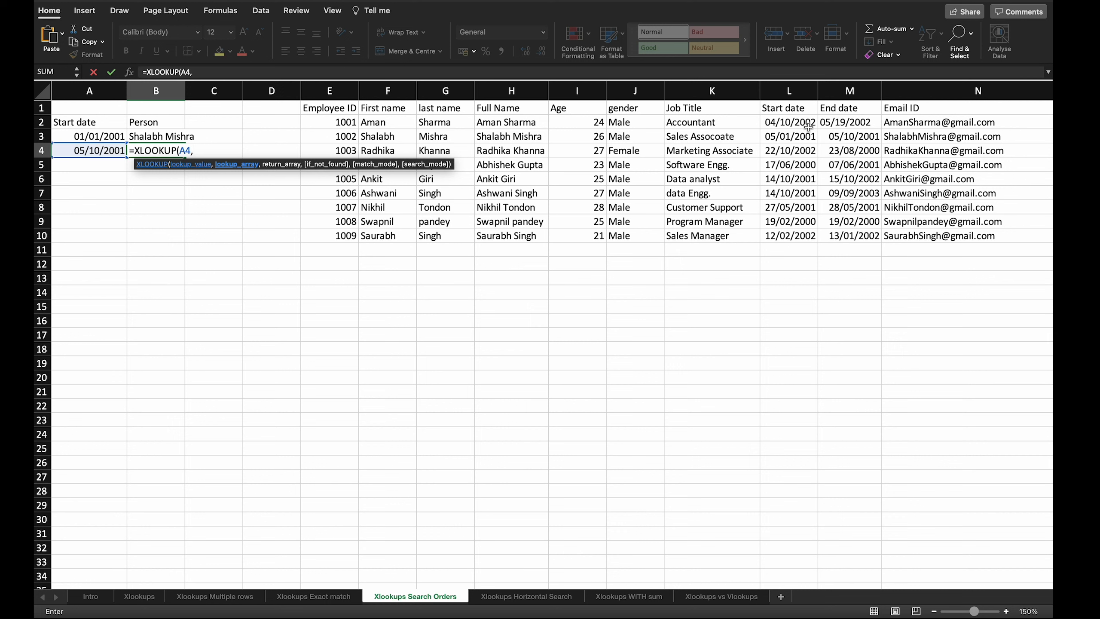
{"action": "left_click_drag", "start_coordinate": [809, 127], "coordinate": [809, 233]}
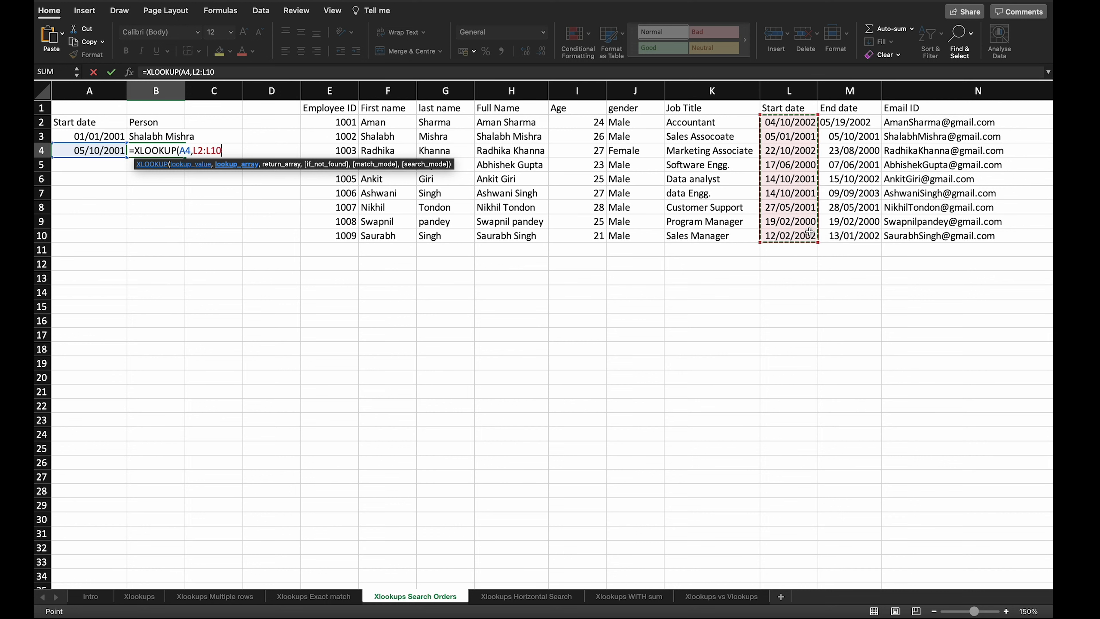
{"action": "type", "text": ","}
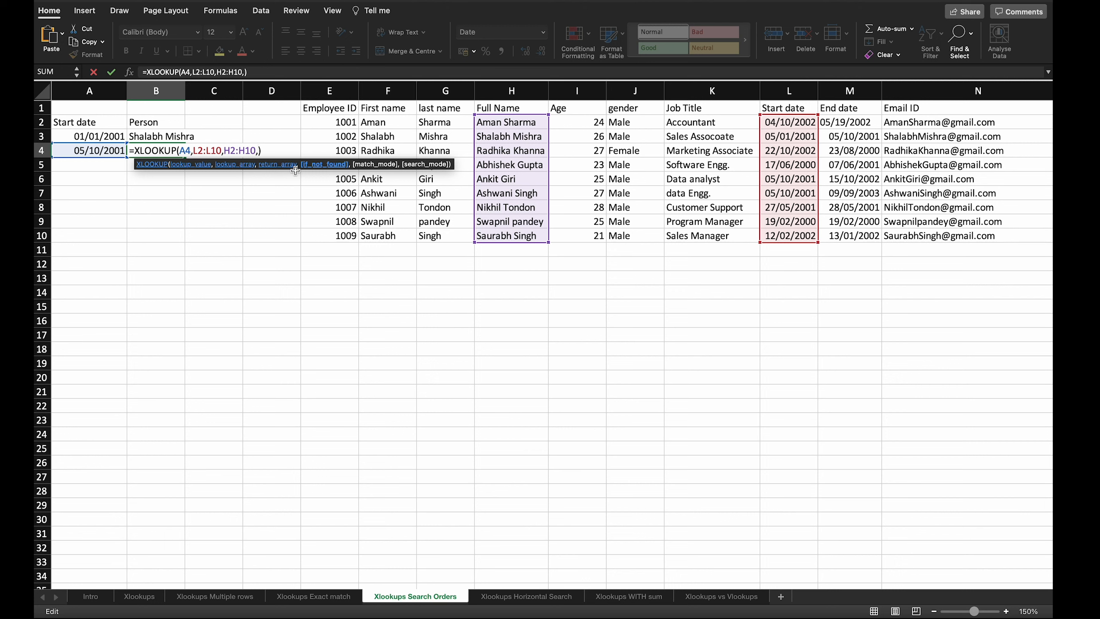
Step: Finish the B4 formula with if-not-found and match mode left empty and search mode 1, first-to-last, and check the returned employee
{"action": "type", "text": ","}
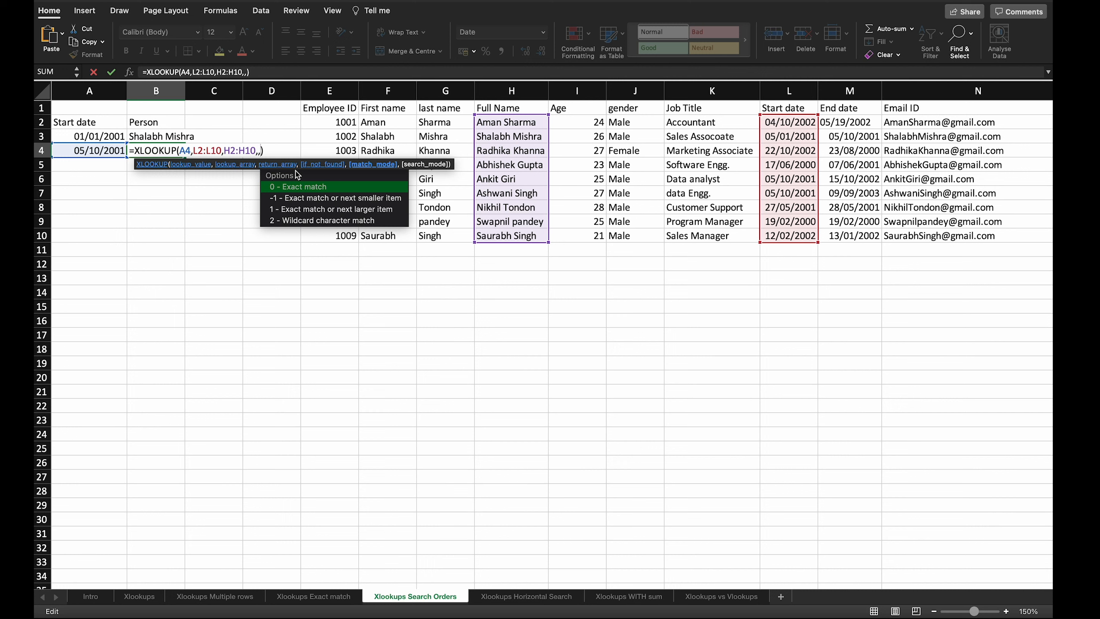
{"action": "type", "text": ","}
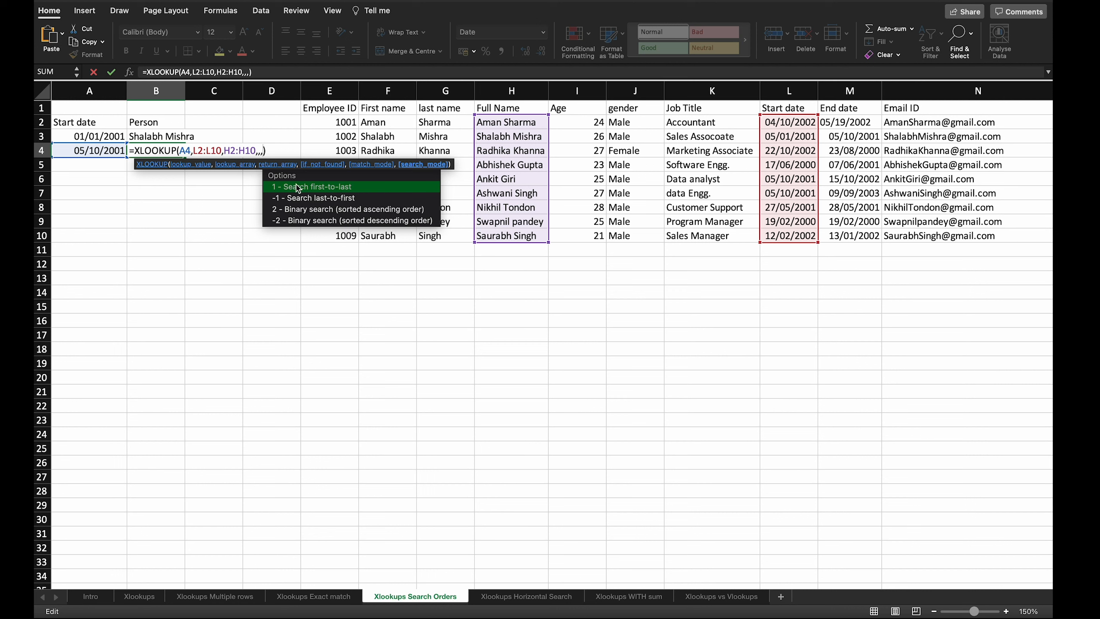
{"action": "left_click", "coordinate": [345, 199]}
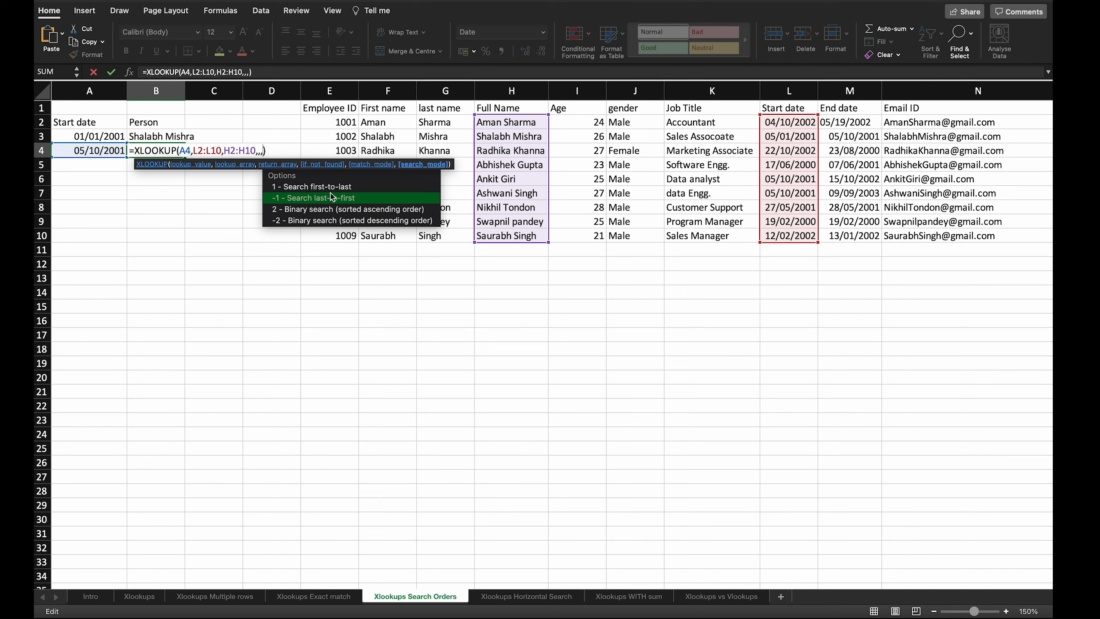
{"action": "type", "text": "1"}
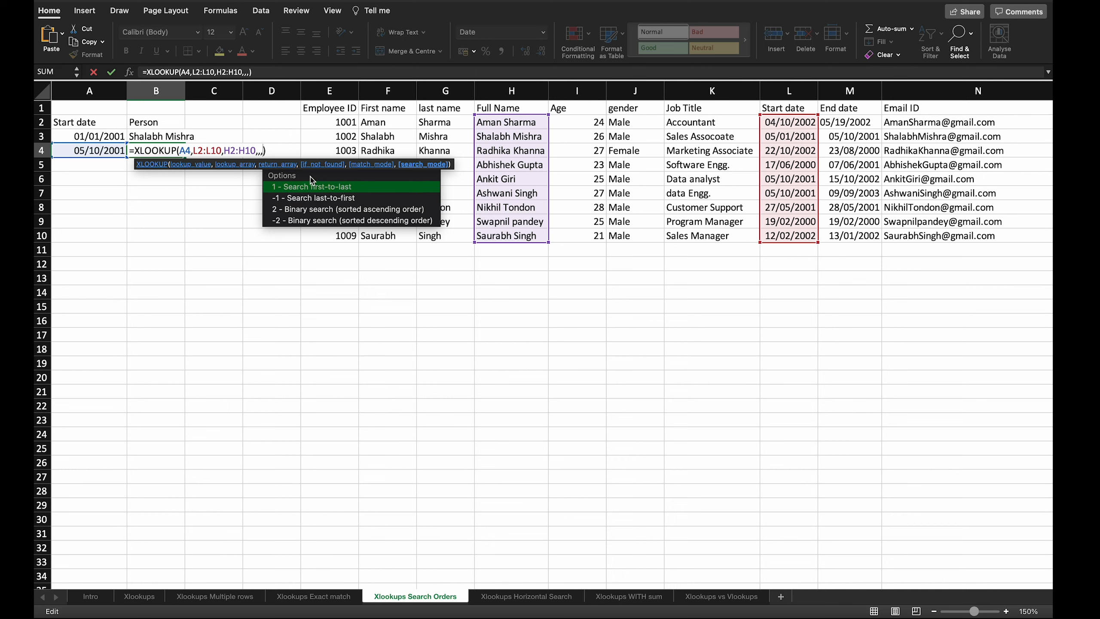
{"action": "key", "text": "Return"}
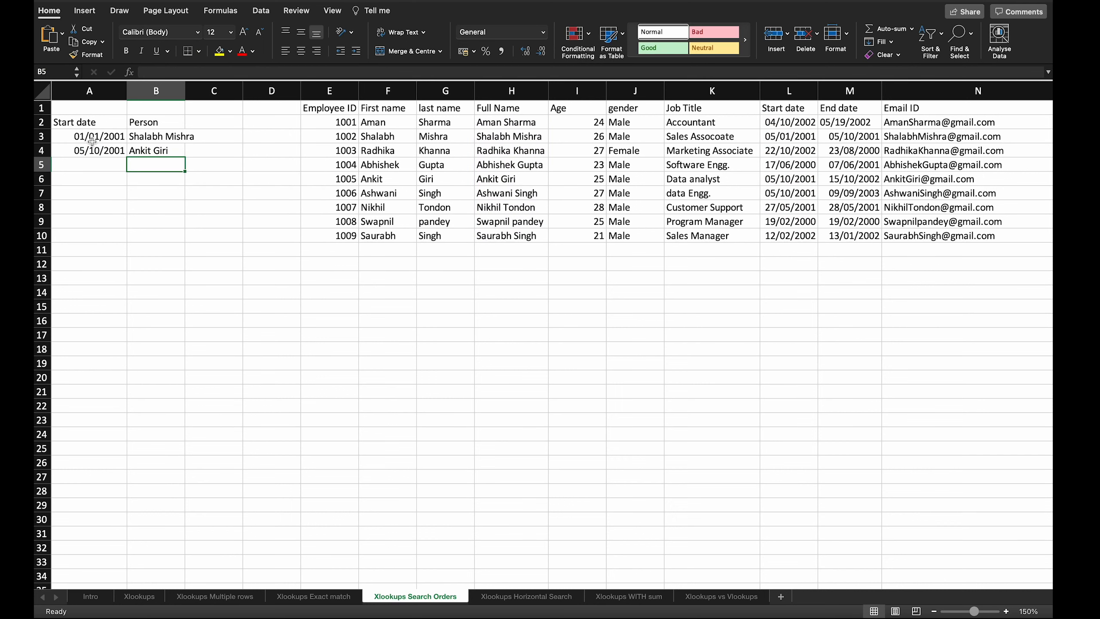
{"action": "left_click", "coordinate": [160, 152]}
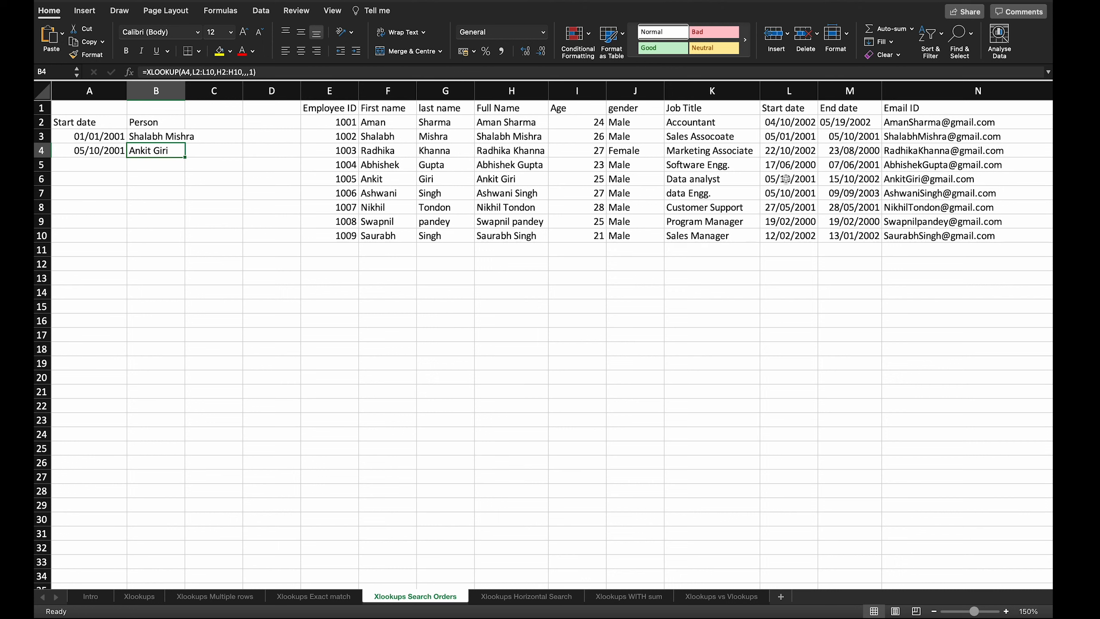
{"action": "left_click", "coordinate": [516, 178]}
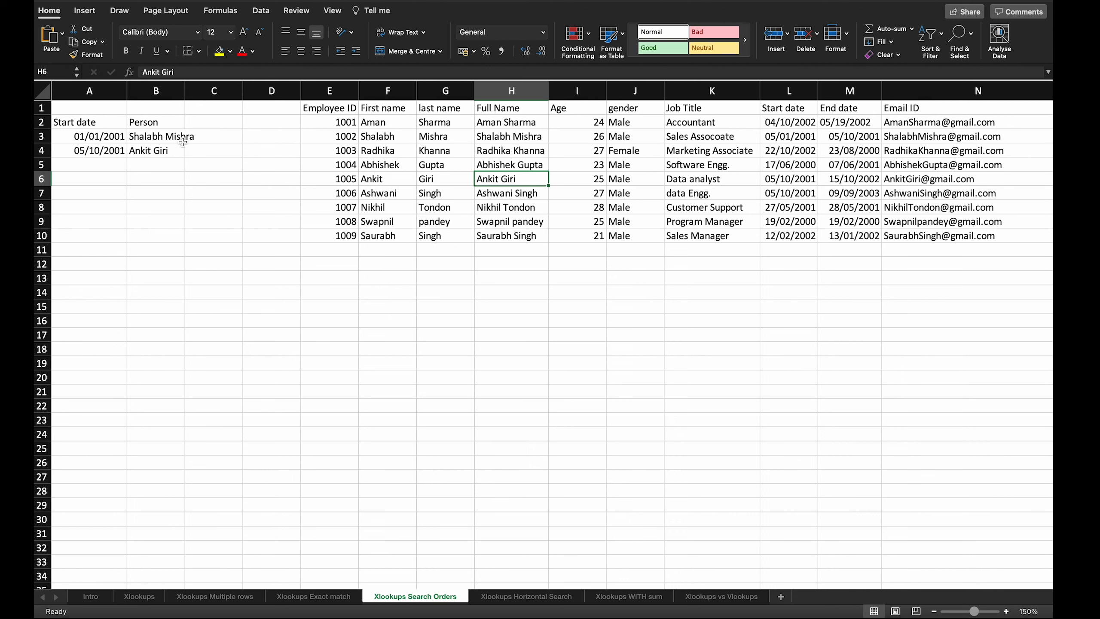
Step: Change the search mode in the B4 formula to -1 so it searches last-to-first
{"action": "left_click", "coordinate": [173, 151]}
{"action": "double_click", "coordinate": [172, 150]}
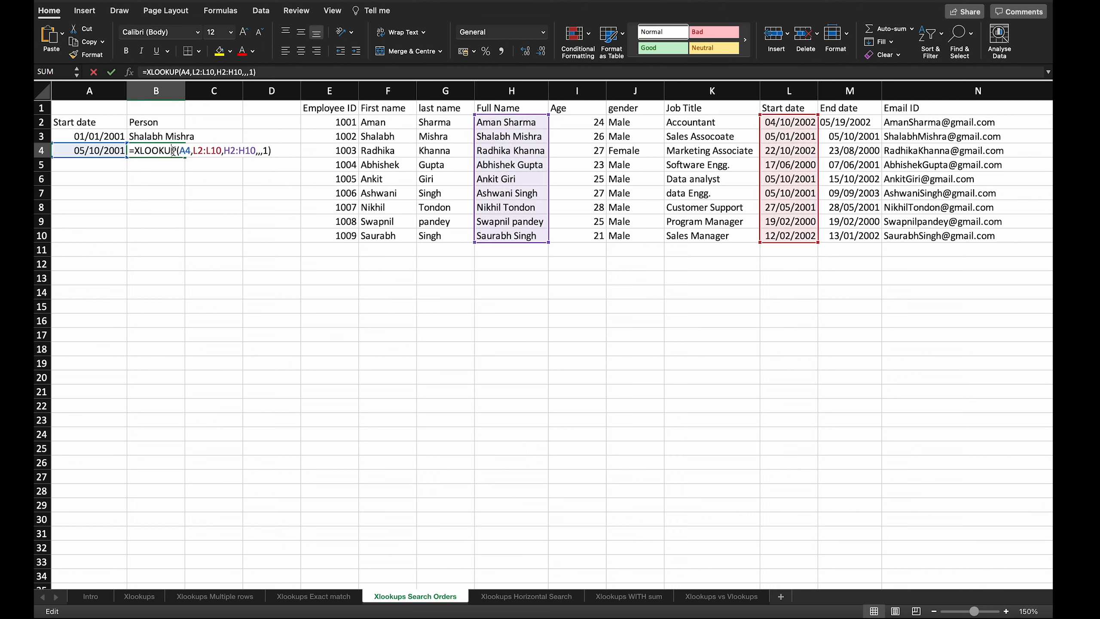
{"action": "left_click", "coordinate": [268, 150]}
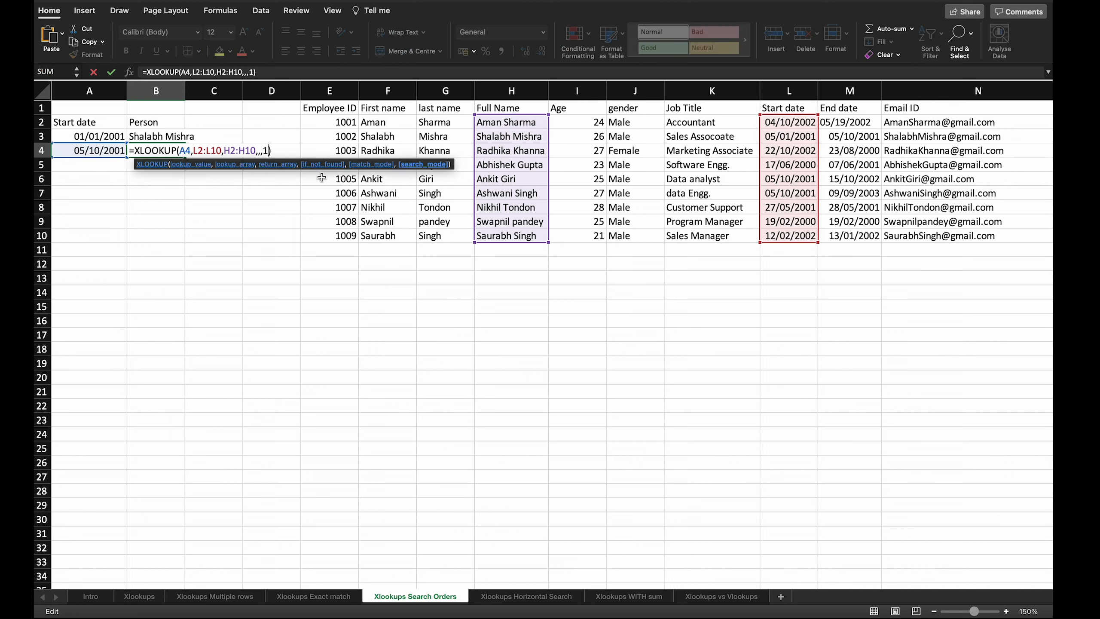
{"action": "key", "text": "Left"}
{"action": "type", "text": "-"}
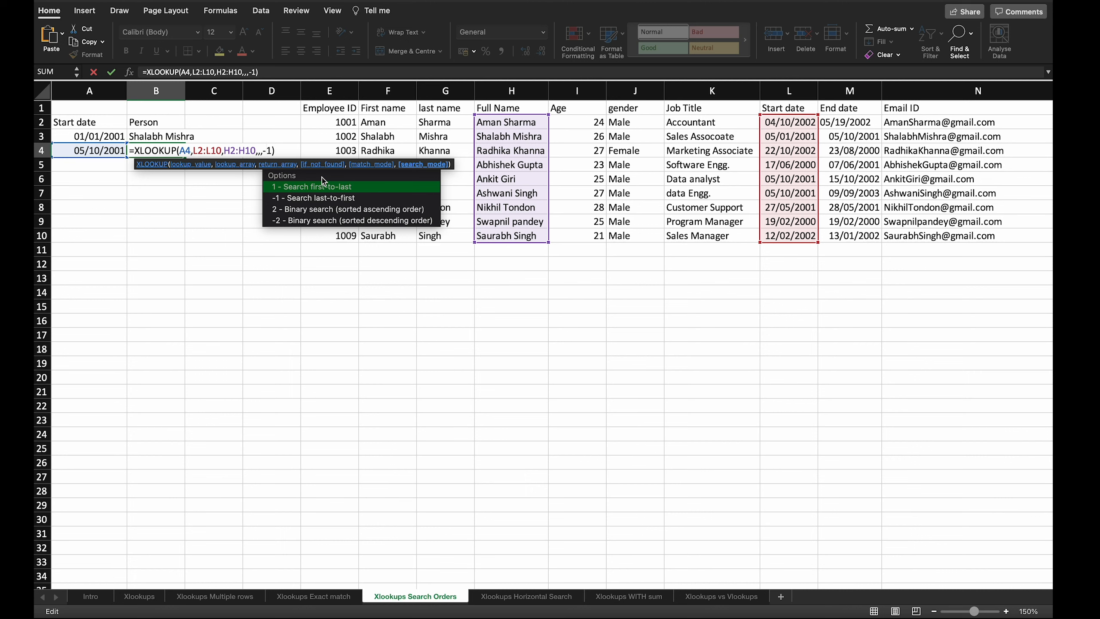
{"action": "key", "text": "Return"}
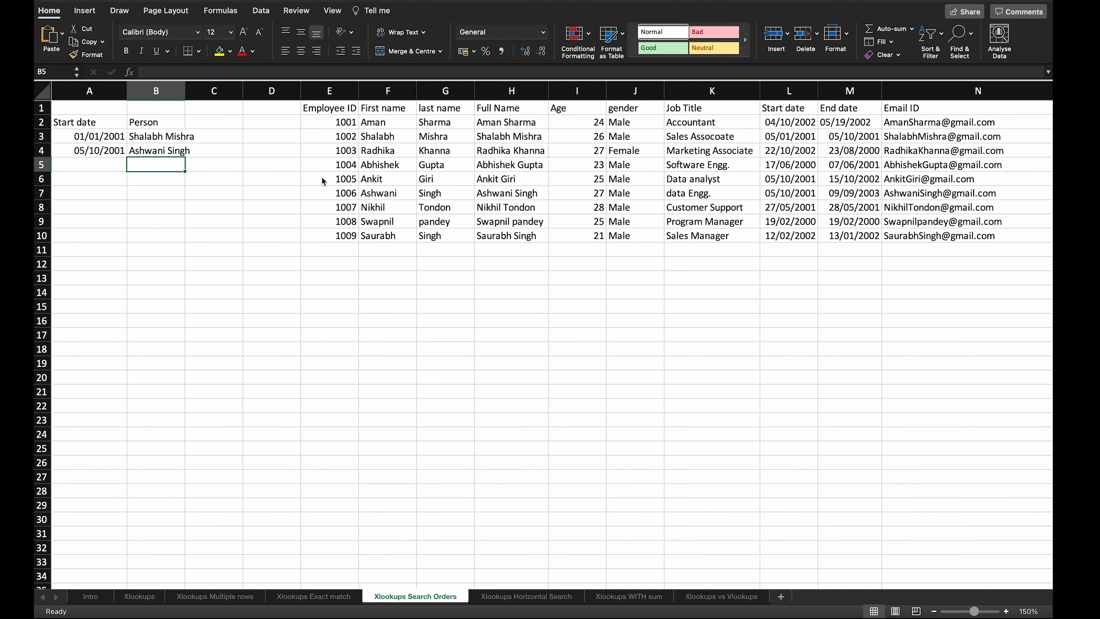
Step: Compare the start dates in L6 and L7 and their full names in H6 and H7 with the person returned in B4
{"action": "left_click", "coordinate": [782, 179]}
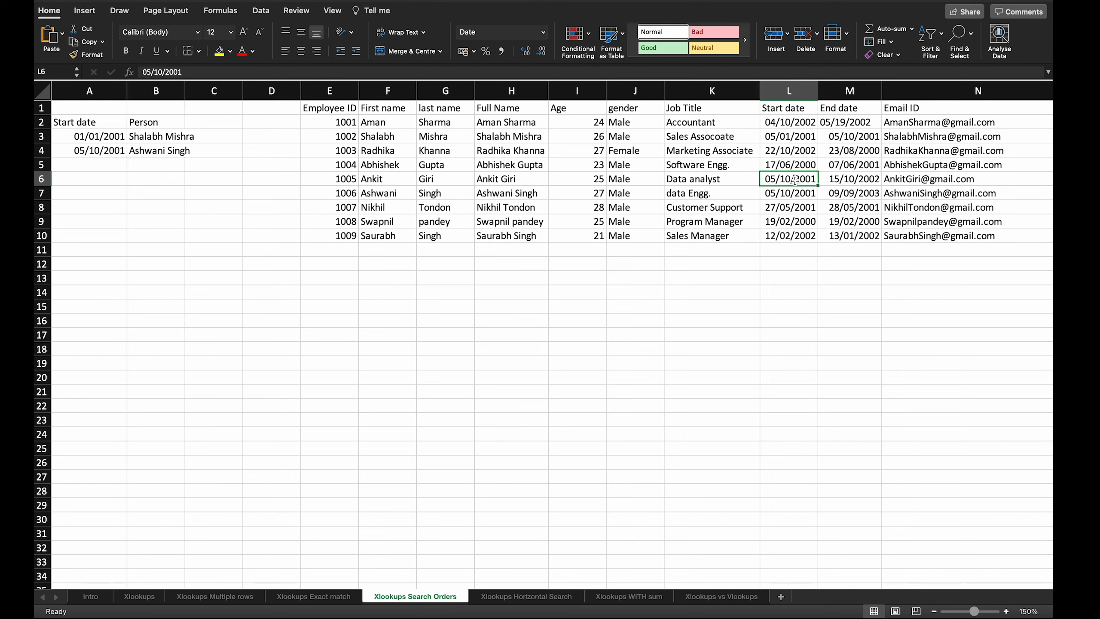
{"action": "left_click_drag", "start_coordinate": [793, 179], "coordinate": [515, 179]}
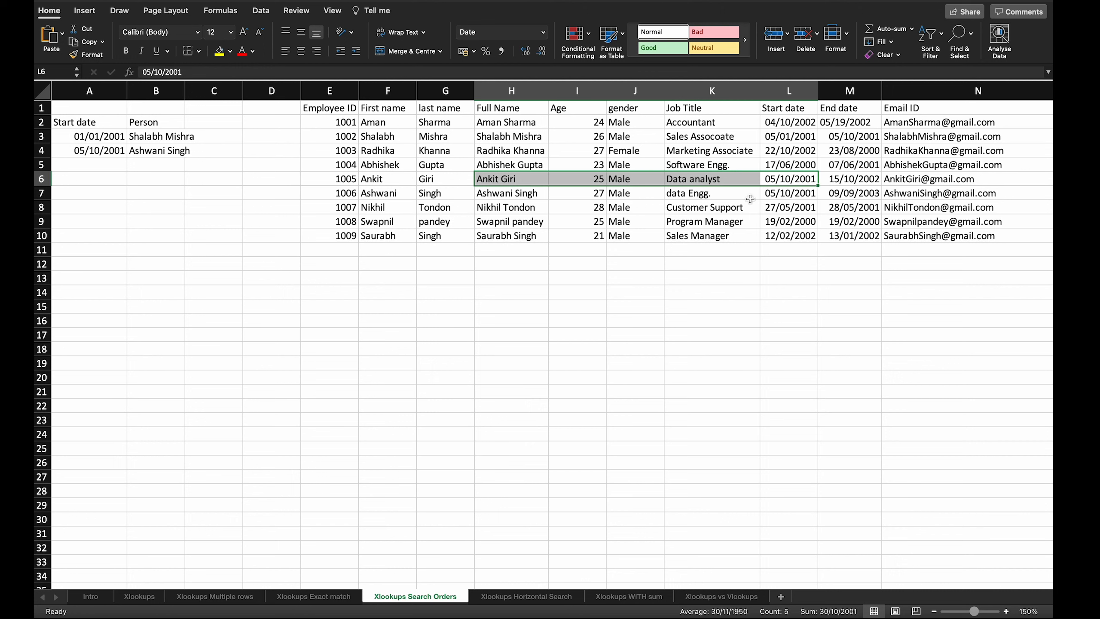
{"action": "left_click", "coordinate": [777, 237]}
{"action": "left_click_drag", "start_coordinate": [780, 251], "coordinate": [785, 198]}
{"action": "left_click", "coordinate": [785, 197]}
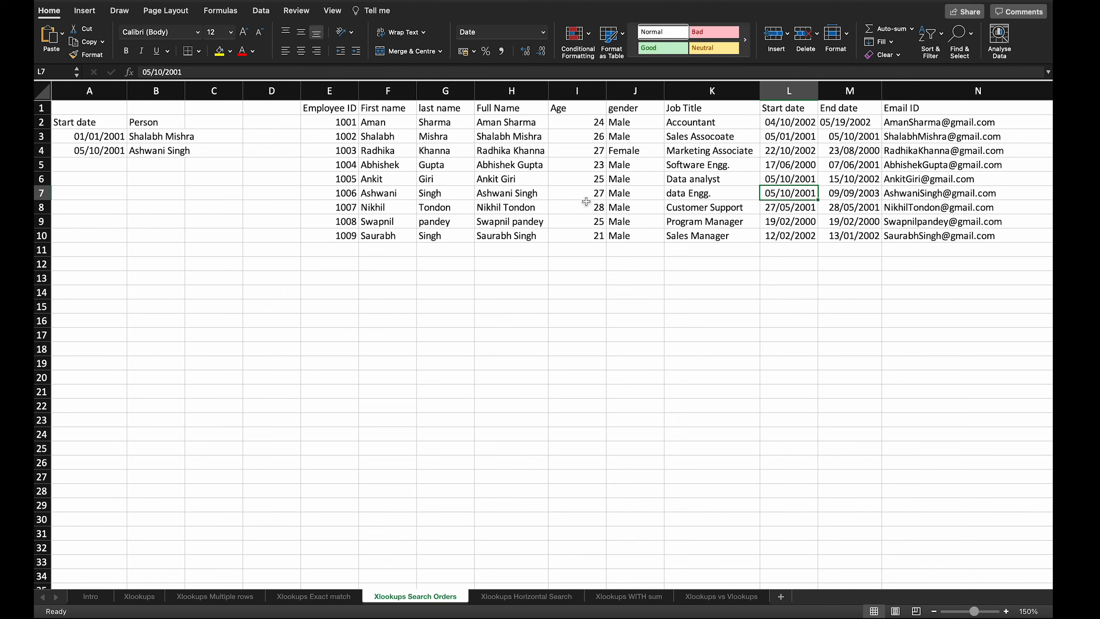
{"action": "left_click", "coordinate": [508, 197]}
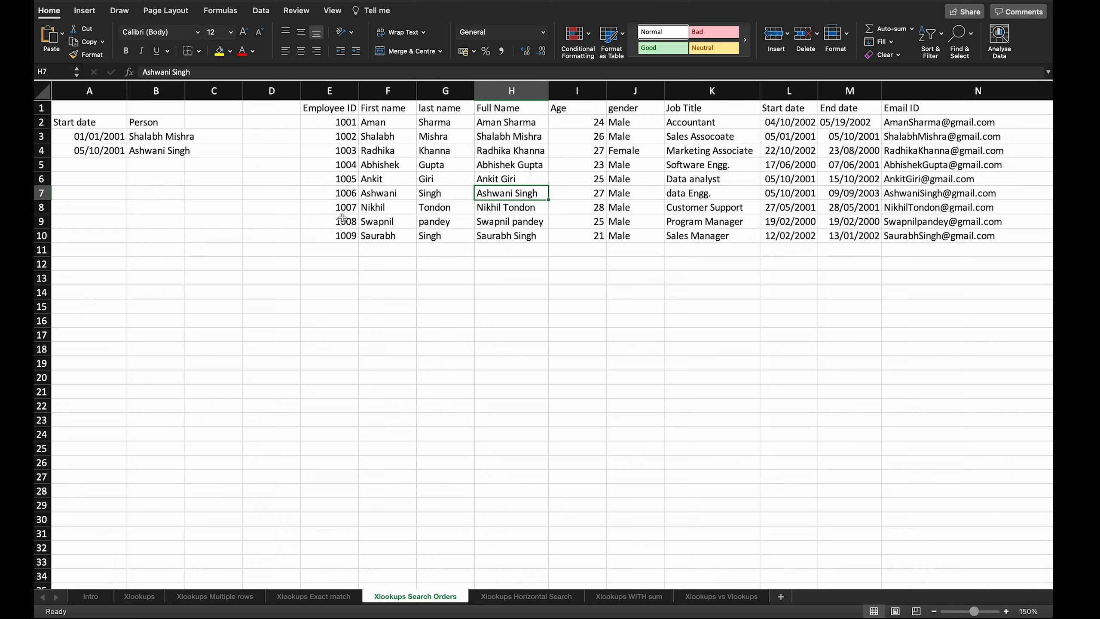
Step: Review the employee entries in E3:H3 and the full names in H2:H10 against the search order results
{"action": "left_click_drag", "start_coordinate": [329, 136], "coordinate": [511, 137]}
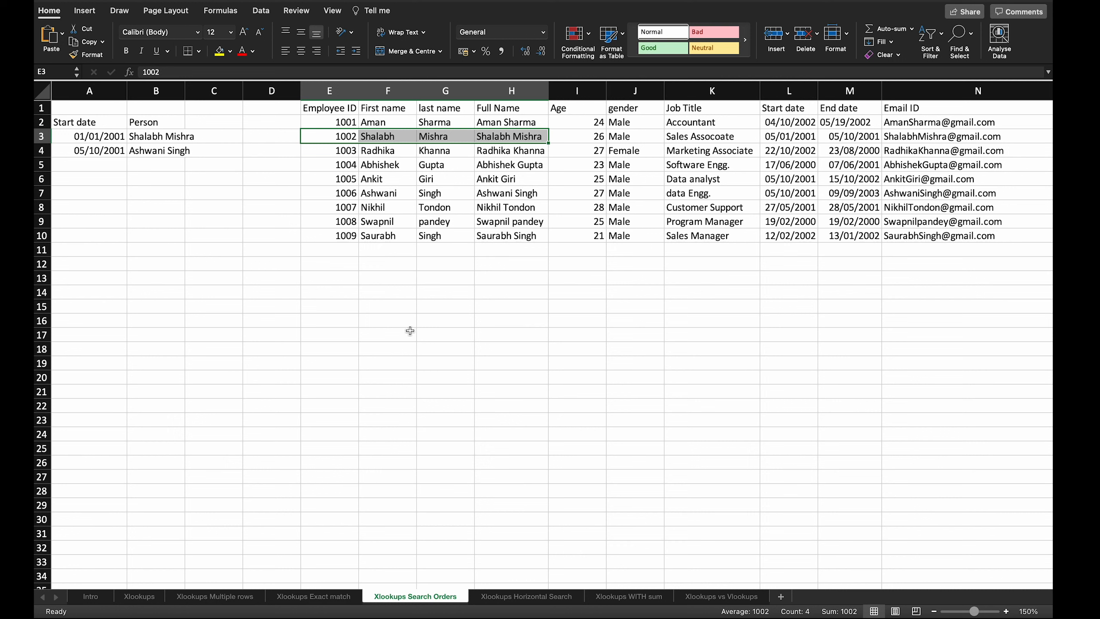
{"action": "left_click", "coordinate": [449, 123]}
{"action": "left_click_drag", "start_coordinate": [489, 122], "coordinate": [494, 234]}
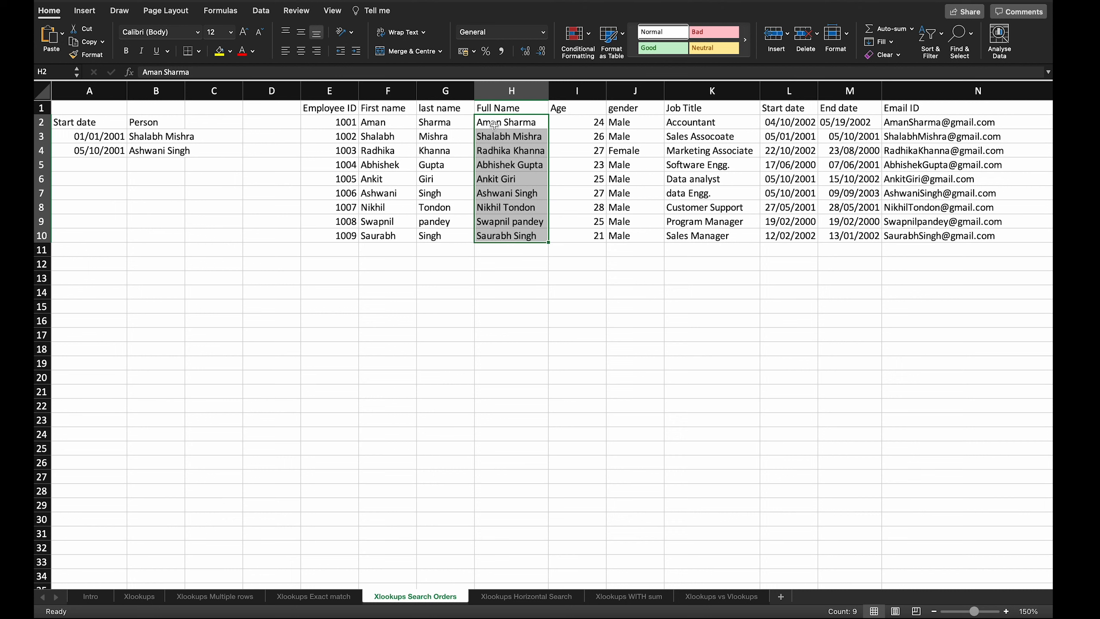
{"action": "left_click", "coordinate": [306, 196]}
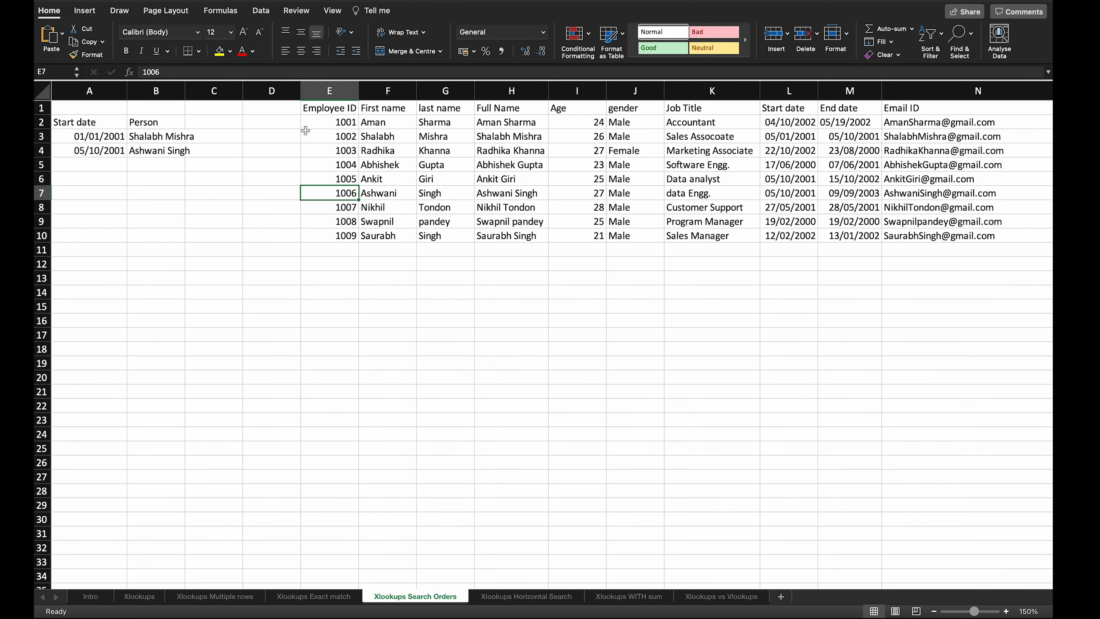
{"action": "left_click_drag", "start_coordinate": [306, 131], "coordinate": [503, 138]}
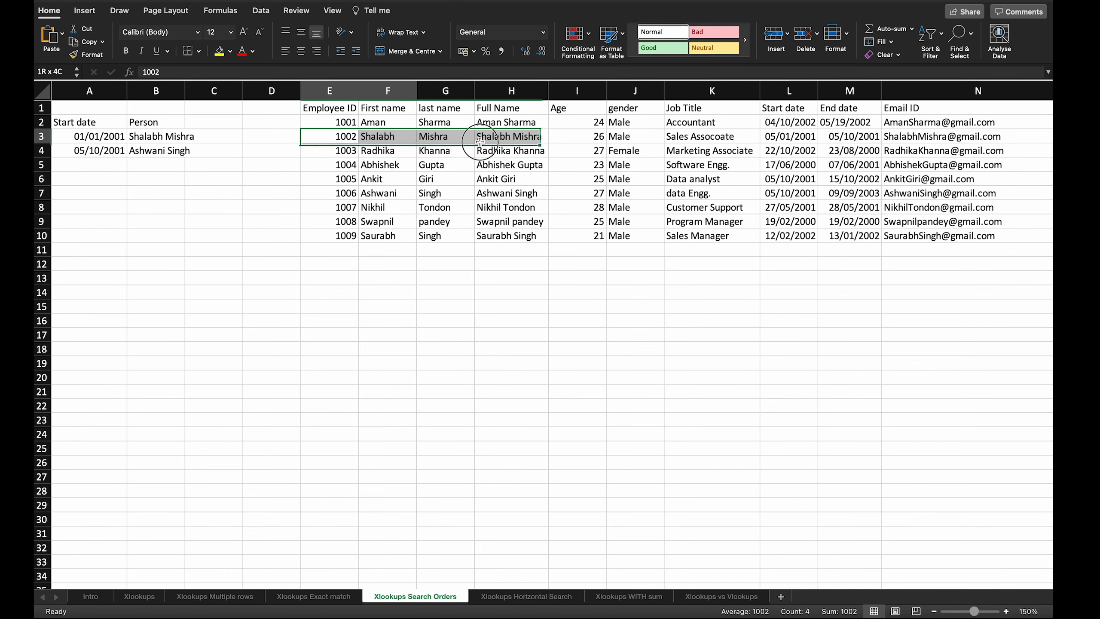
Step: Open the Xlookups Horizontal Search sheet and examine the headings in H1:Q1, subjects in G2:G4 and the marks beside them
{"action": "left_click", "coordinate": [526, 596]}
{"action": "left_click", "coordinate": [206, 268]}
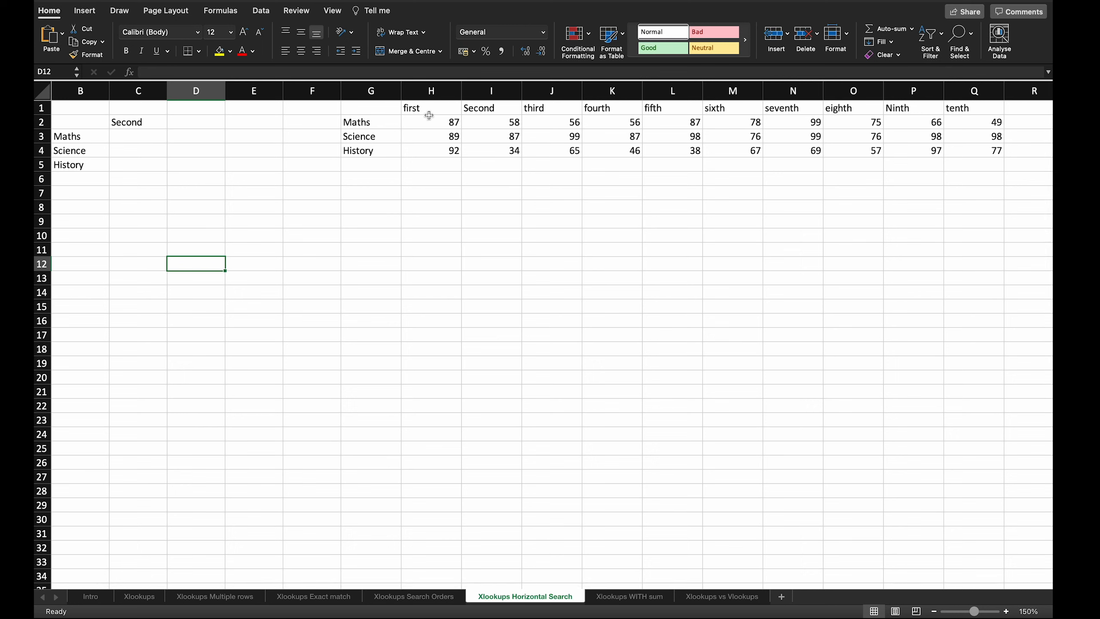
{"action": "left_click_drag", "start_coordinate": [430, 109], "coordinate": [970, 110]}
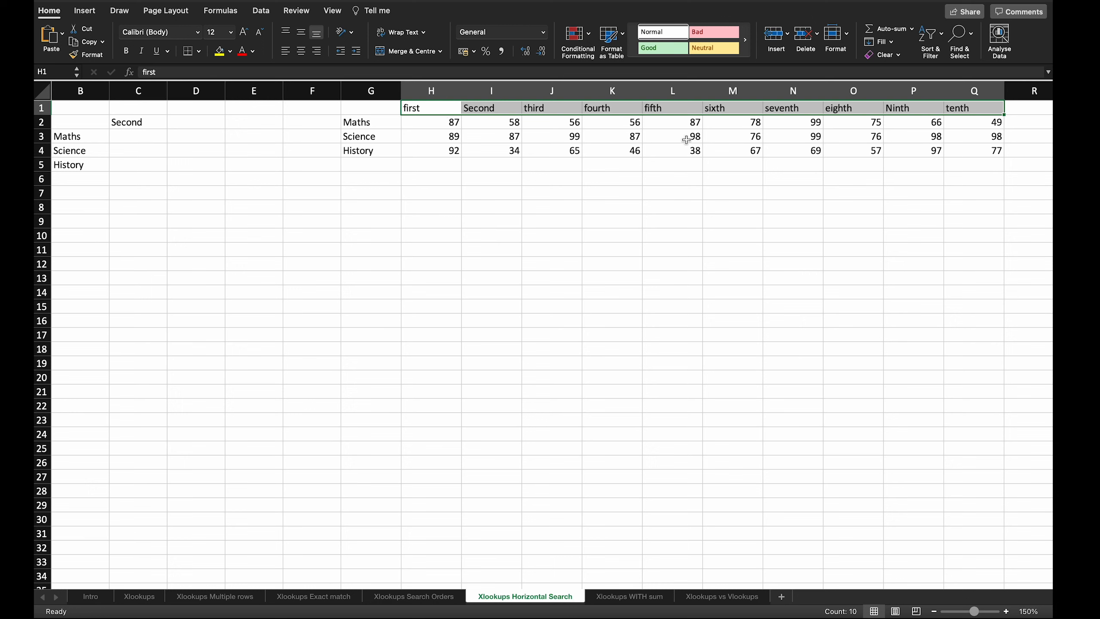
{"action": "left_click_drag", "start_coordinate": [384, 124], "coordinate": [385, 156]}
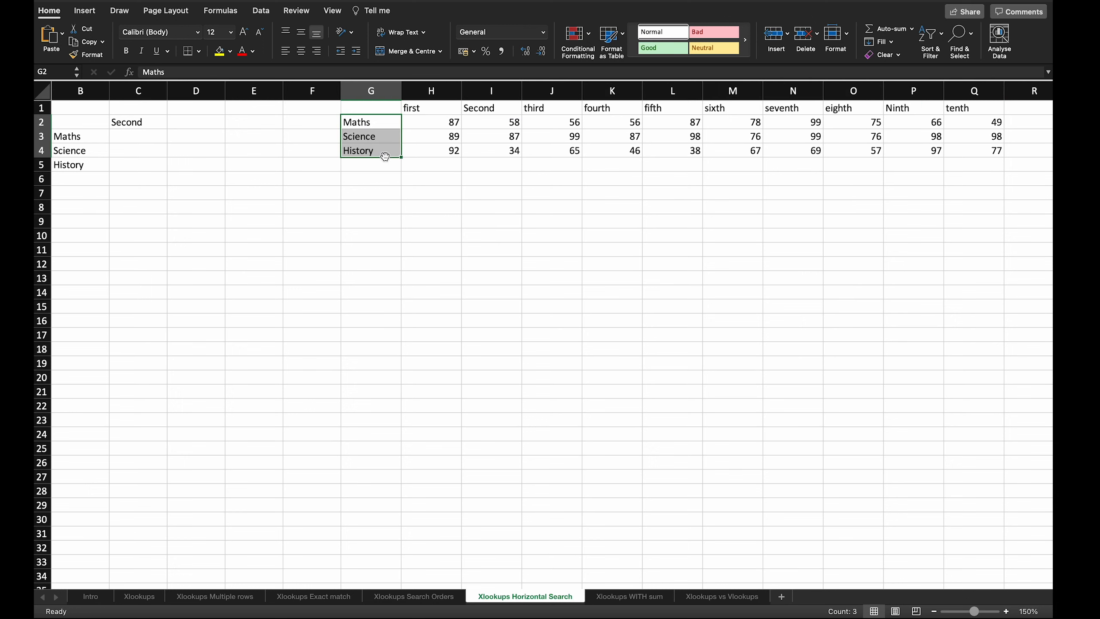
{"action": "left_click_drag", "start_coordinate": [447, 125], "coordinate": [932, 161]}
{"action": "left_click", "coordinate": [813, 244]}
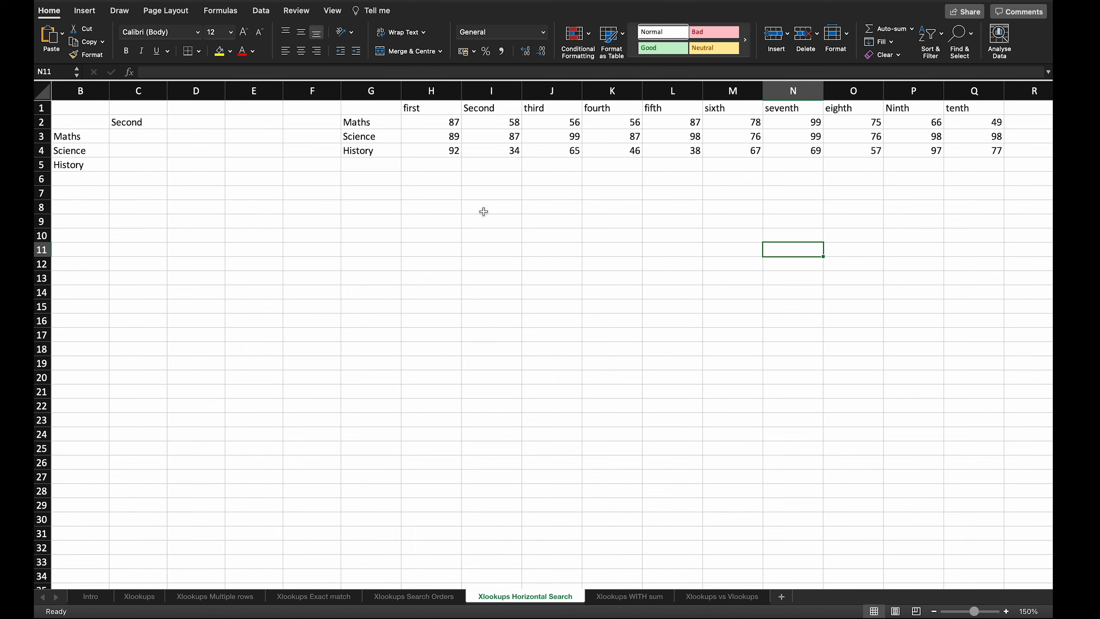
Step: Check the Maths, Science and History labels in B3:B5 whose marks the horizontal lookup has to return
{"action": "left_click", "coordinate": [135, 137]}
{"action": "left_click", "coordinate": [101, 142]}
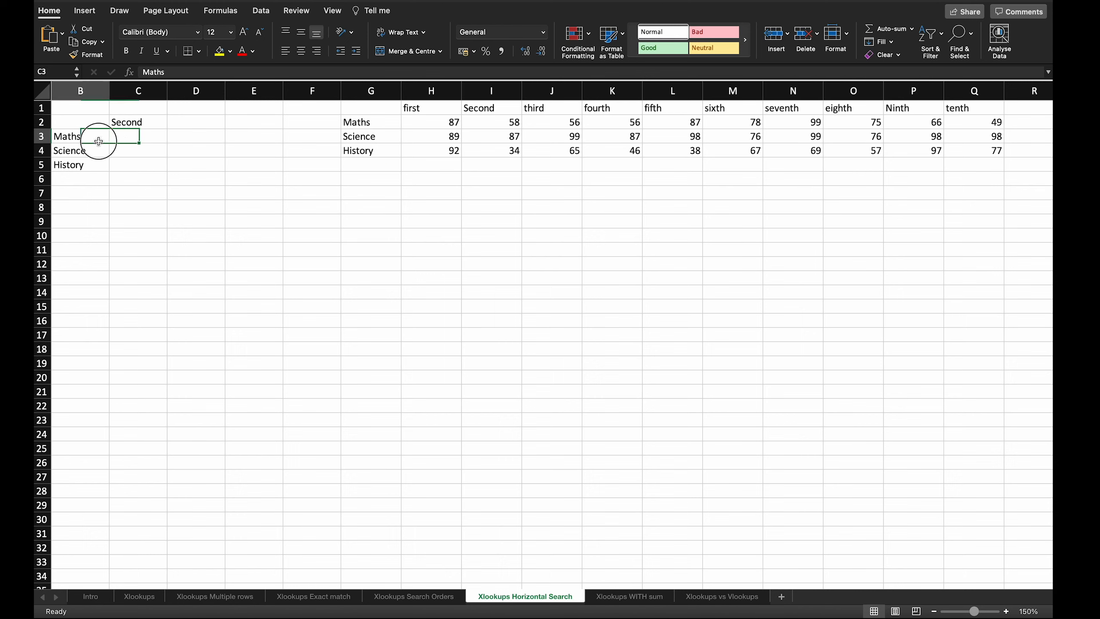
{"action": "left_click", "coordinate": [100, 150]}
{"action": "left_click", "coordinate": [101, 163]}
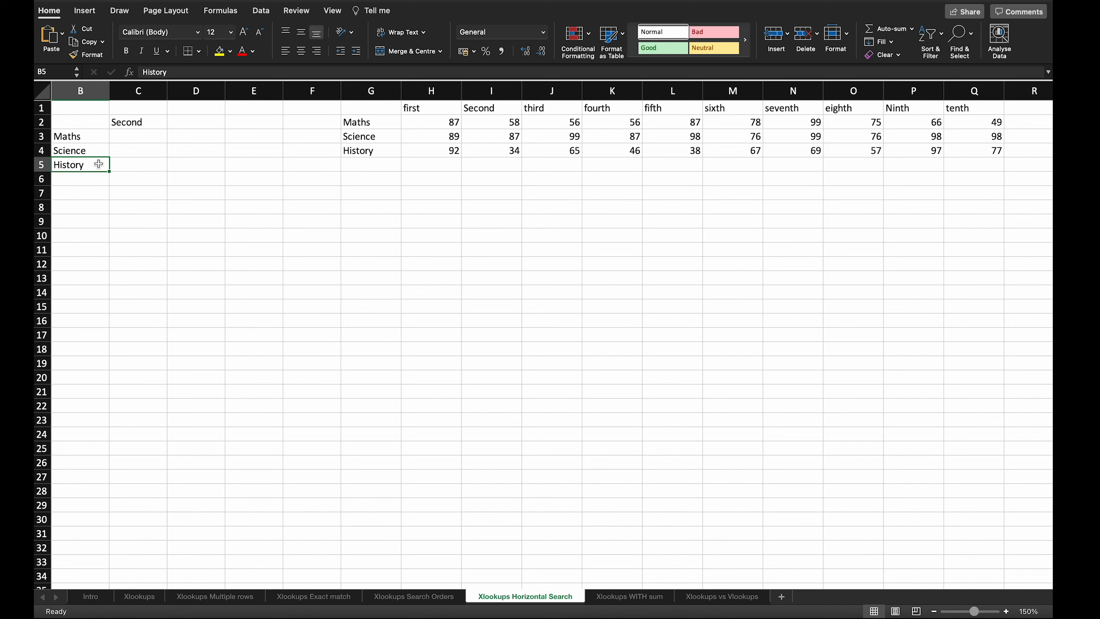
Step: Enter an XLOOKUP formula in C3 that looks up I1 in H1:Q1 and returns the Maths marks from H2:Q2
{"action": "left_click", "coordinate": [125, 139]}
{"action": "type", "text": "=xl"}
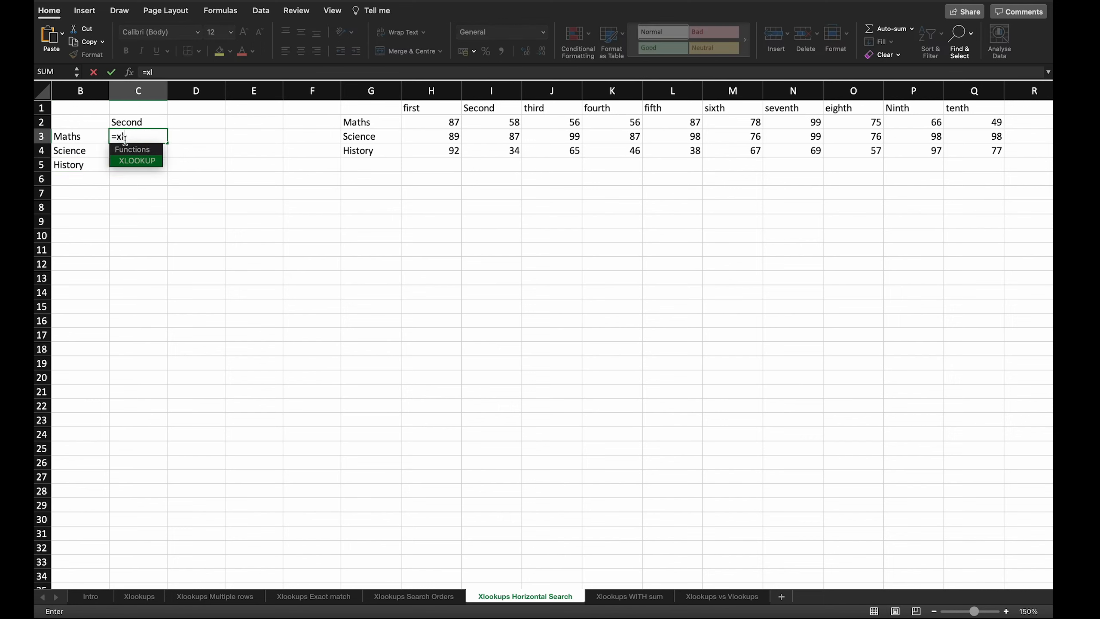
{"action": "key", "text": "Tab"}
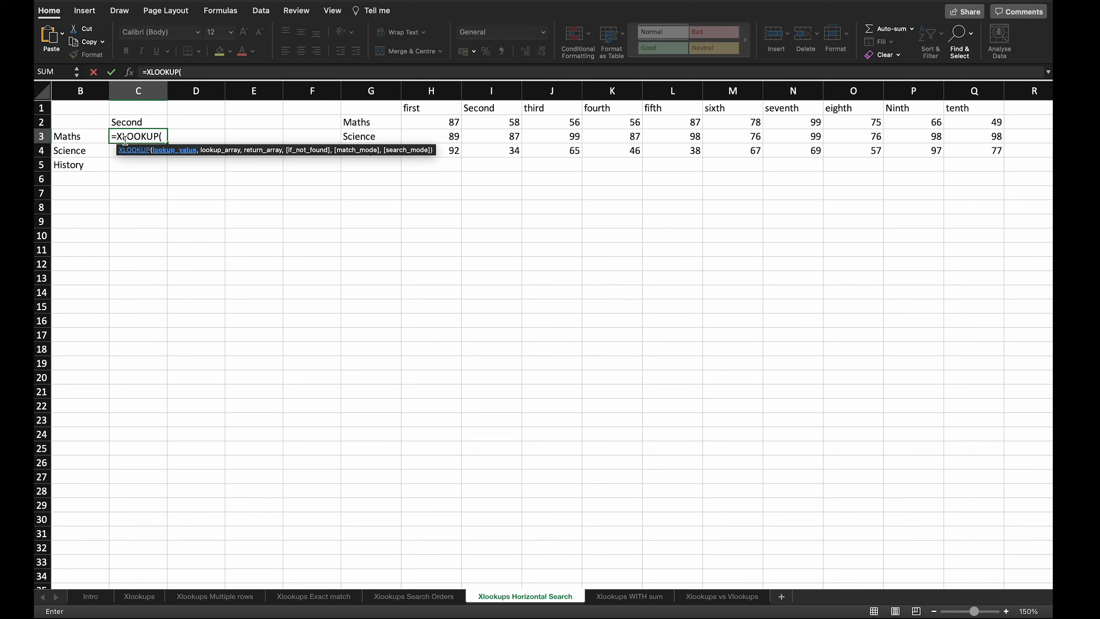
{"action": "left_click", "coordinate": [504, 113]}
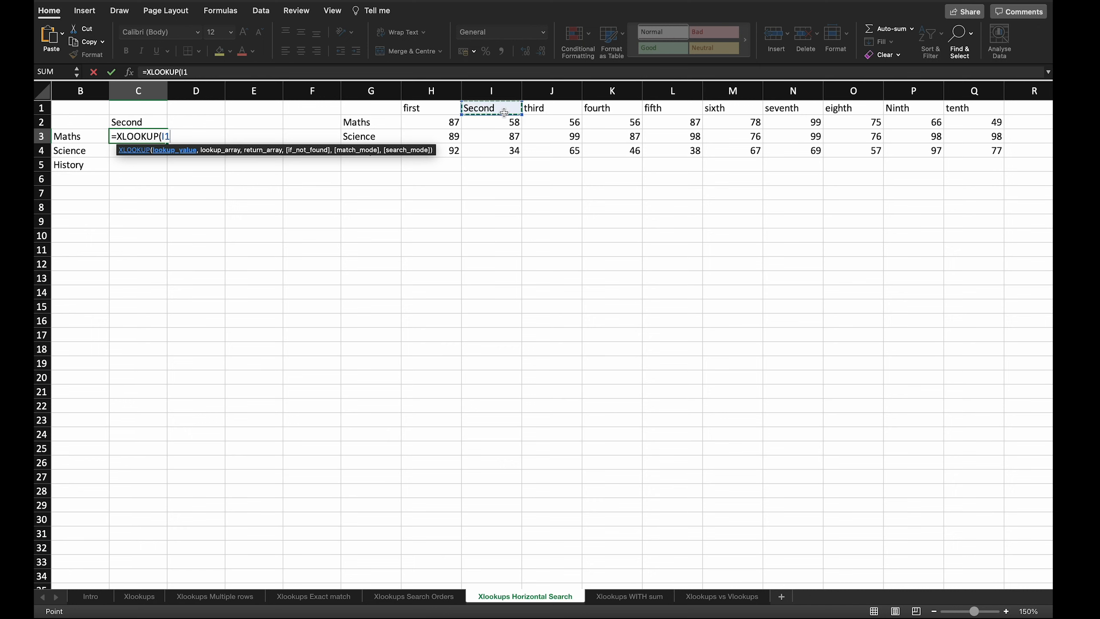
{"action": "type", "text": ","}
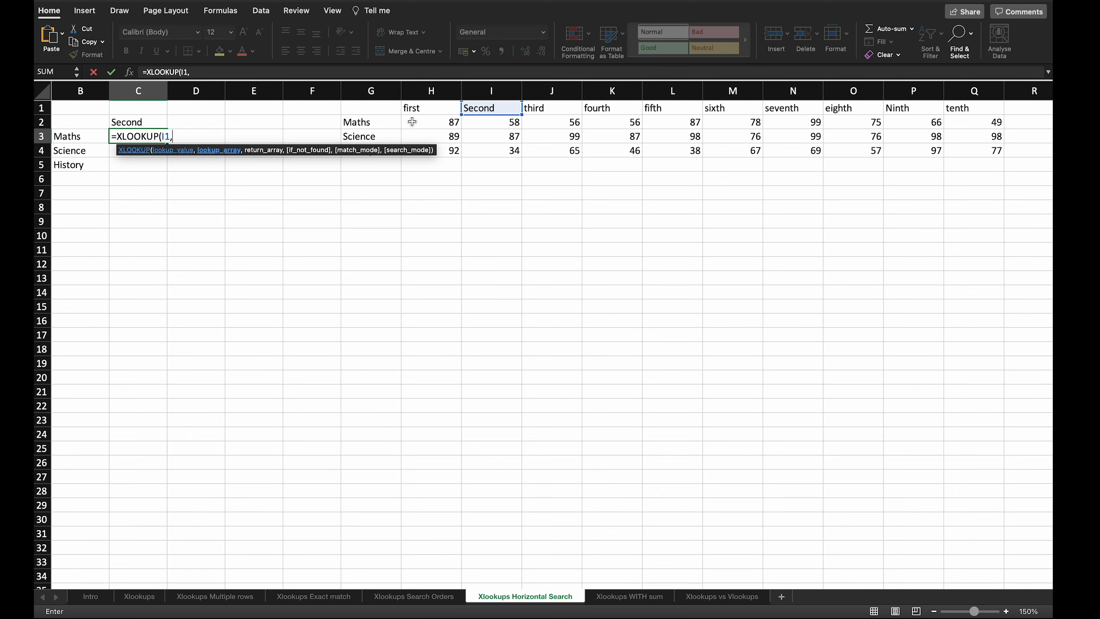
{"action": "left_click_drag", "start_coordinate": [430, 110], "coordinate": [970, 111]}
{"action": "type", "text": ","}
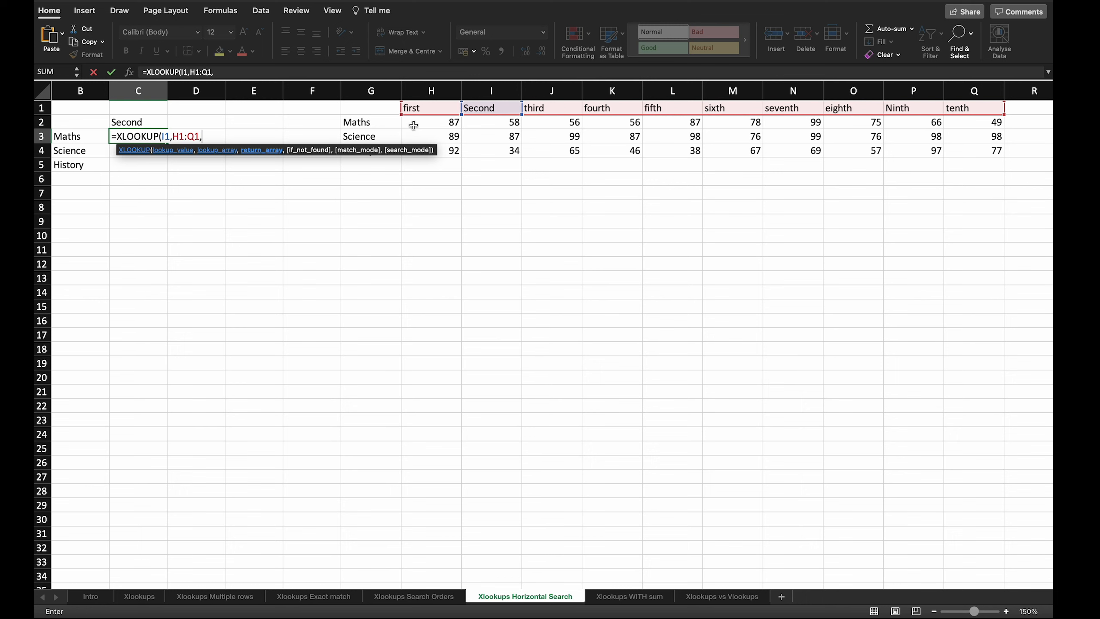
{"action": "left_click_drag", "start_coordinate": [415, 124], "coordinate": [992, 124]}
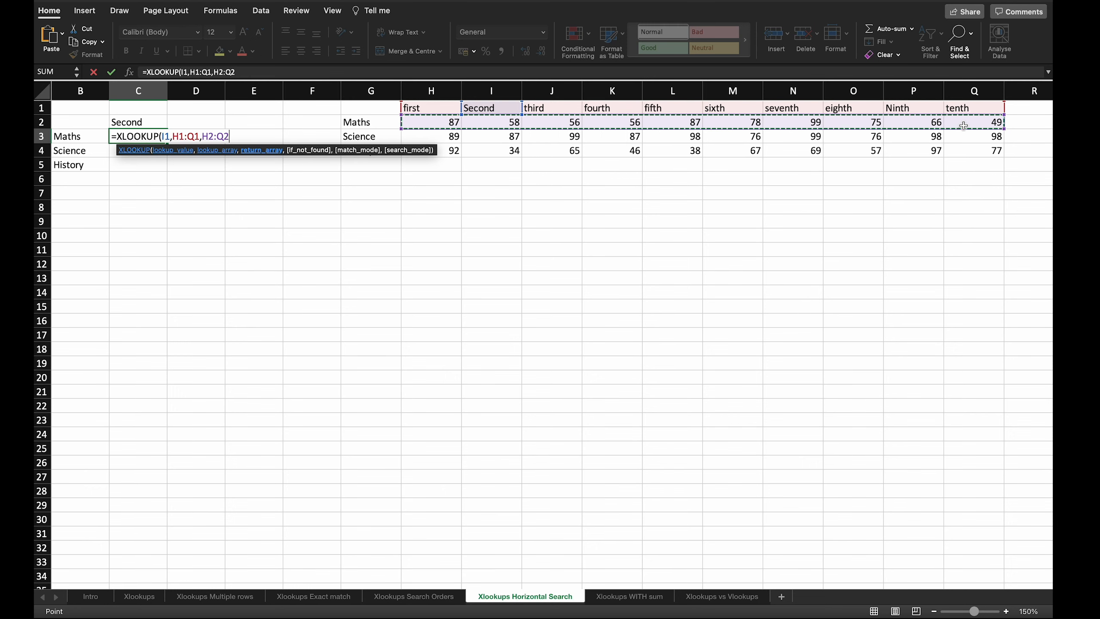
{"action": "type", "text": ")"}
{"action": "key", "text": "Return"}
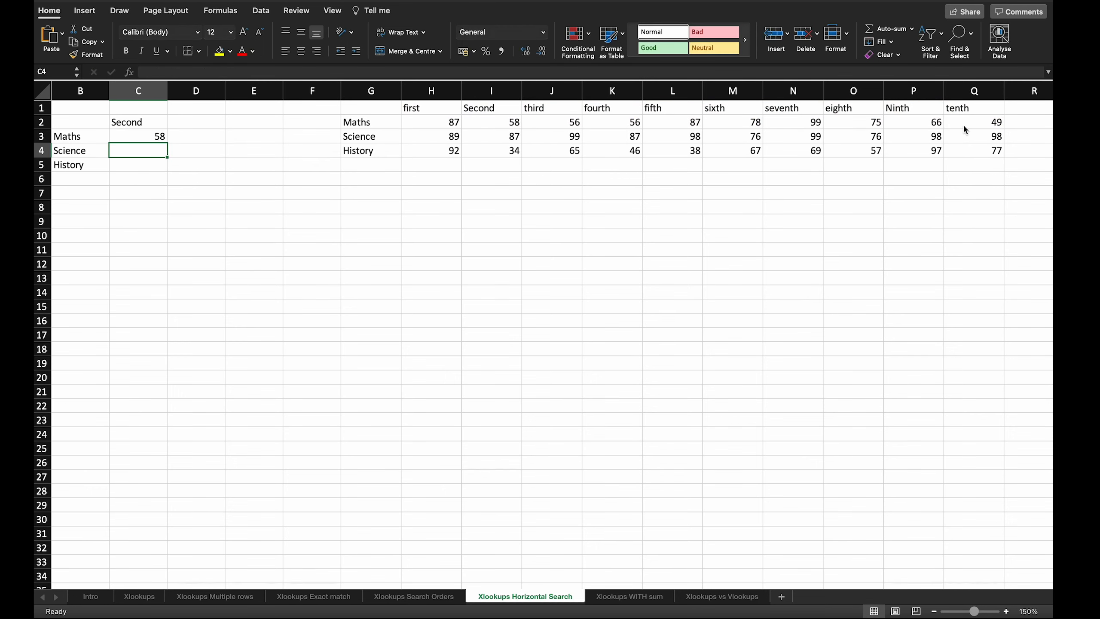
Step: Fill the C3 XLOOKUP formula down to C5 for Science and History
{"action": "left_click", "coordinate": [148, 134]}
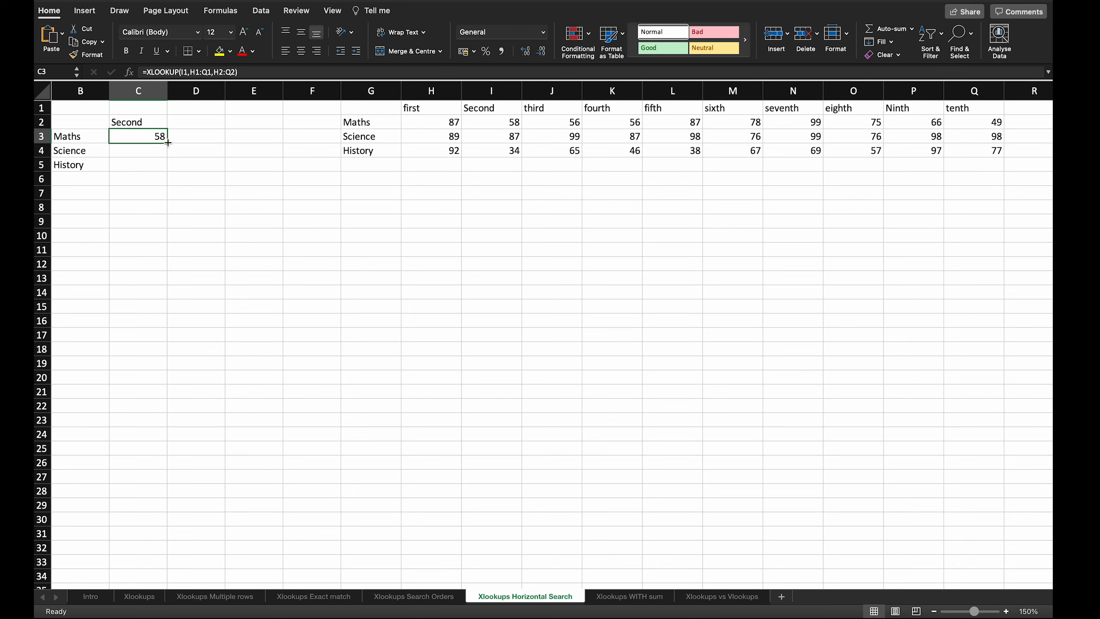
{"action": "left_click_drag", "start_coordinate": [168, 143], "coordinate": [168, 167]}
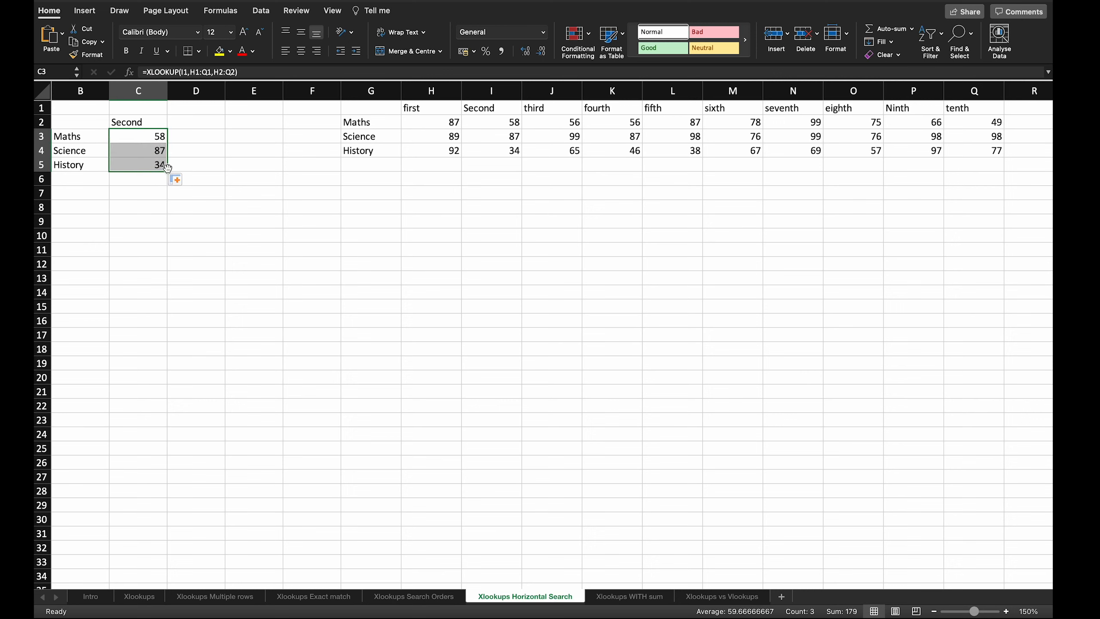
{"action": "left_click", "coordinate": [216, 177]}
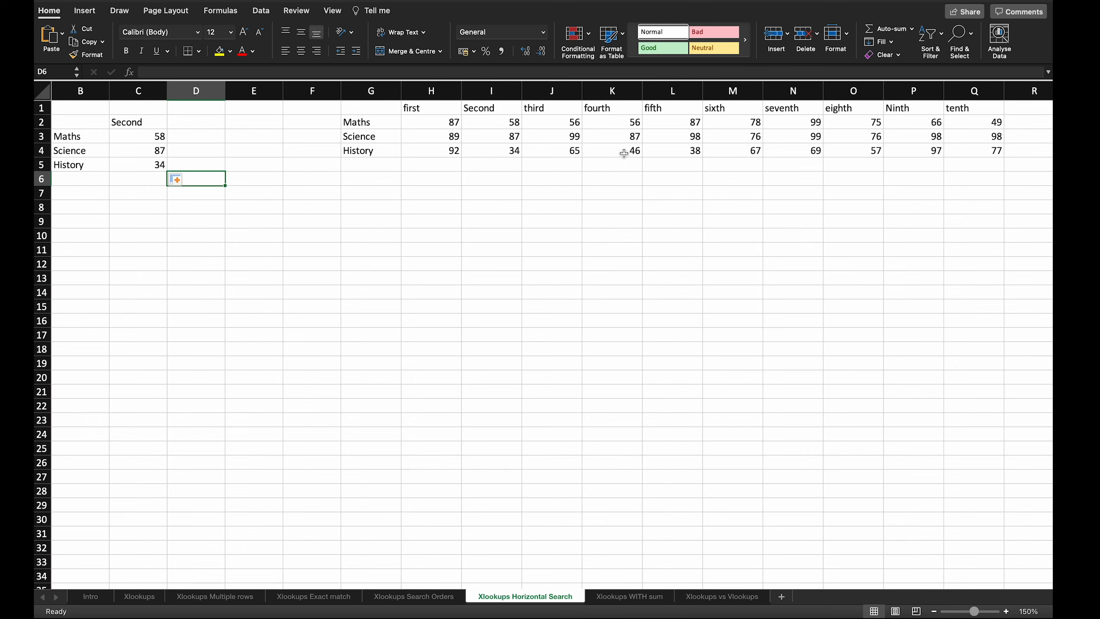
Step: Examine the Second heading in I1 and the neighbouring headings in H1:J1 of the marks table
{"action": "left_click", "coordinate": [510, 112]}
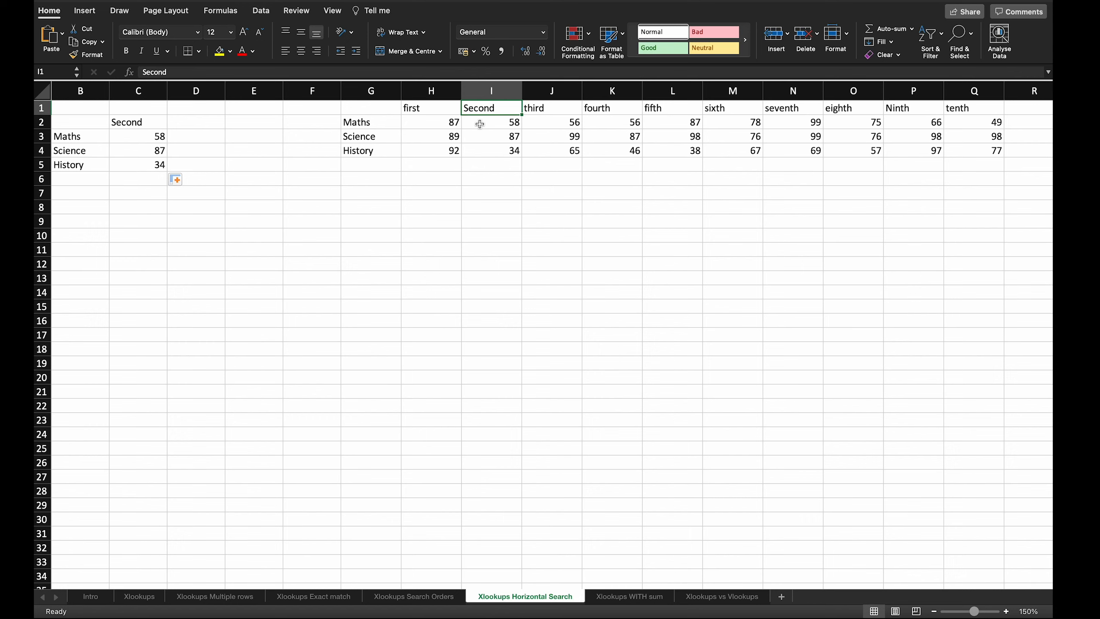
{"action": "left_click_drag", "start_coordinate": [419, 108], "coordinate": [579, 112]}
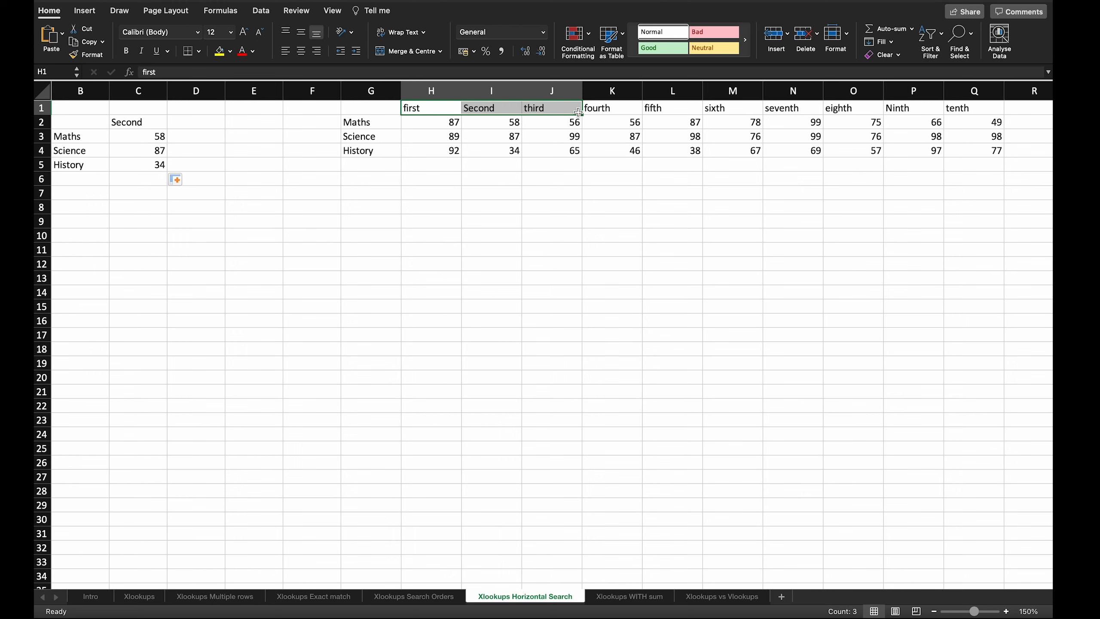
{"action": "left_click", "coordinate": [587, 207]}
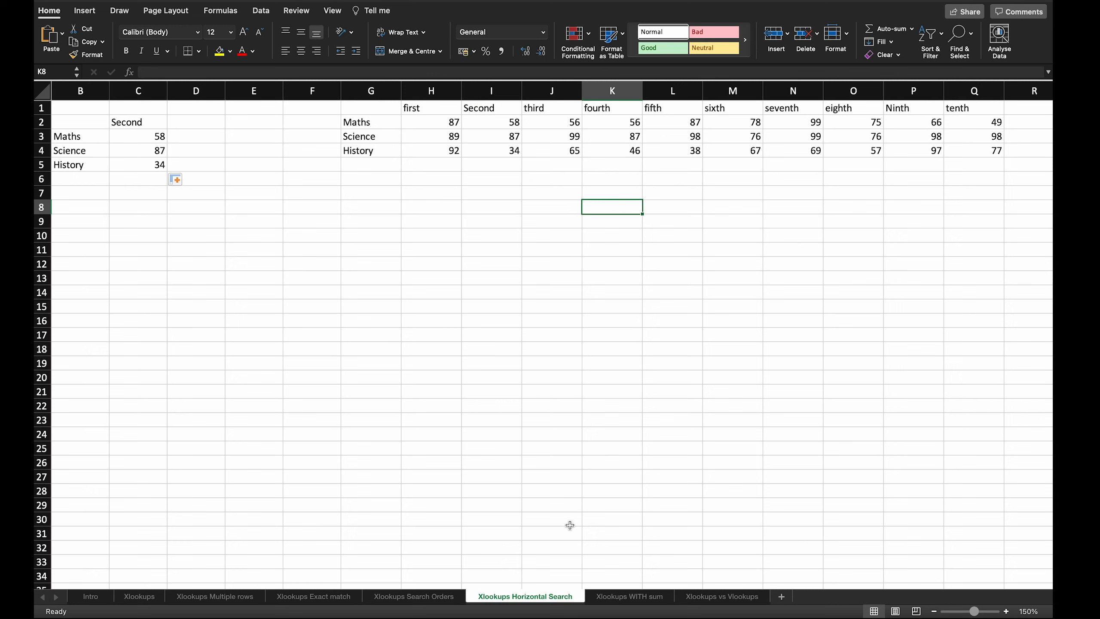
Step: Copy the formula =XLOOKUP(I1,H1:Q1,H2:Q2) from C3 into C3 of the Xlookups WITH sum sheet and fill it down to C5
{"action": "left_click", "coordinate": [615, 601]}
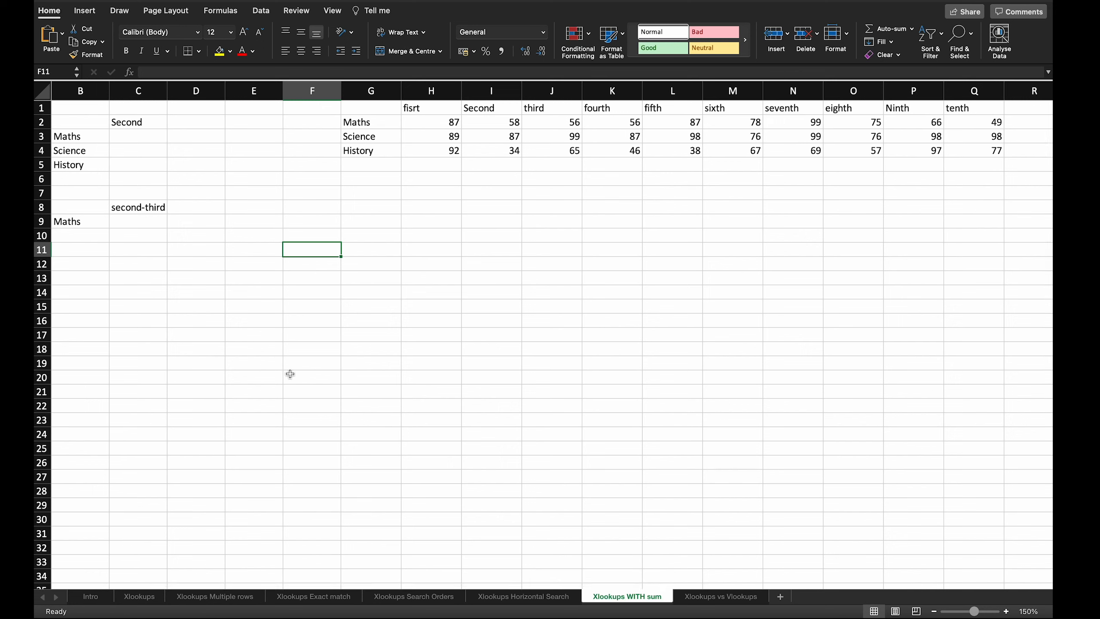
{"action": "left_click", "coordinate": [504, 601]}
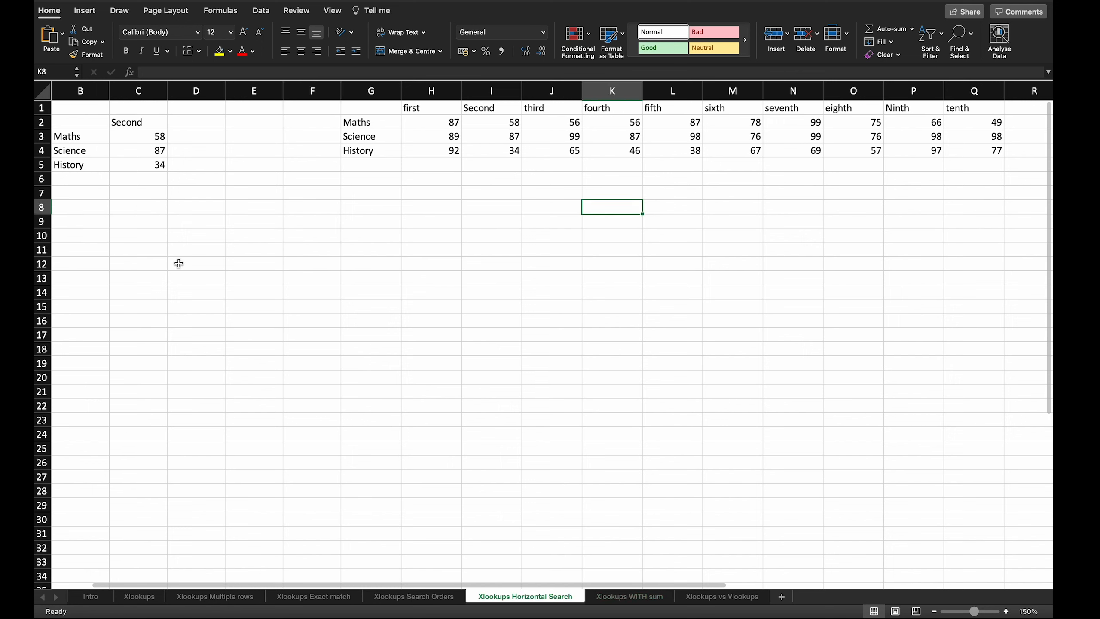
{"action": "left_click", "coordinate": [150, 139]}
{"action": "left_click", "coordinate": [231, 72]}
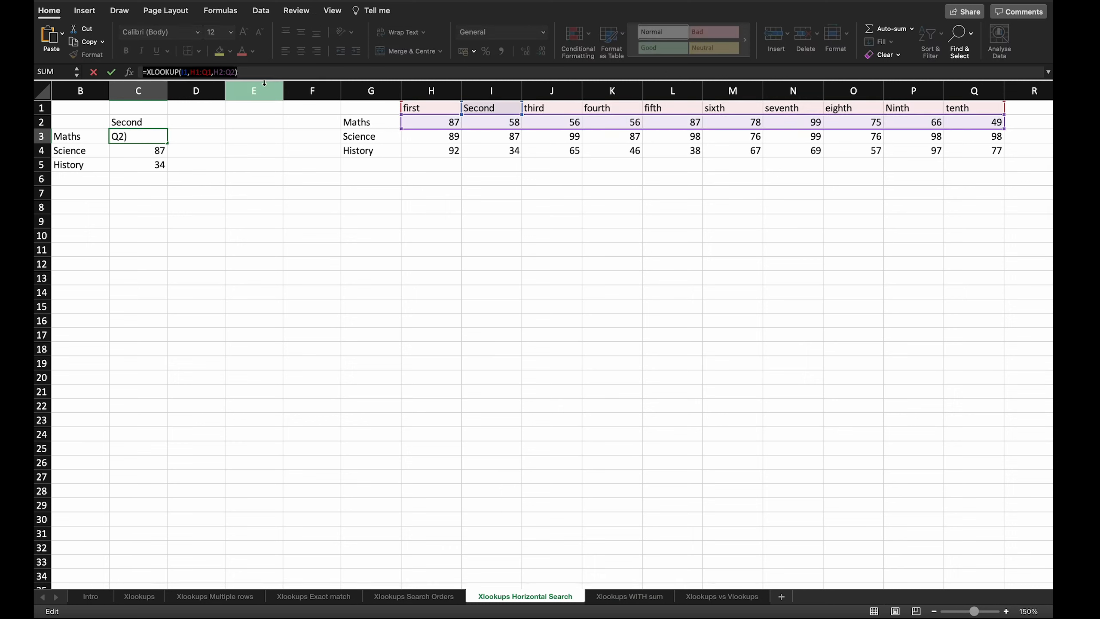
{"action": "key", "text": "Return"}
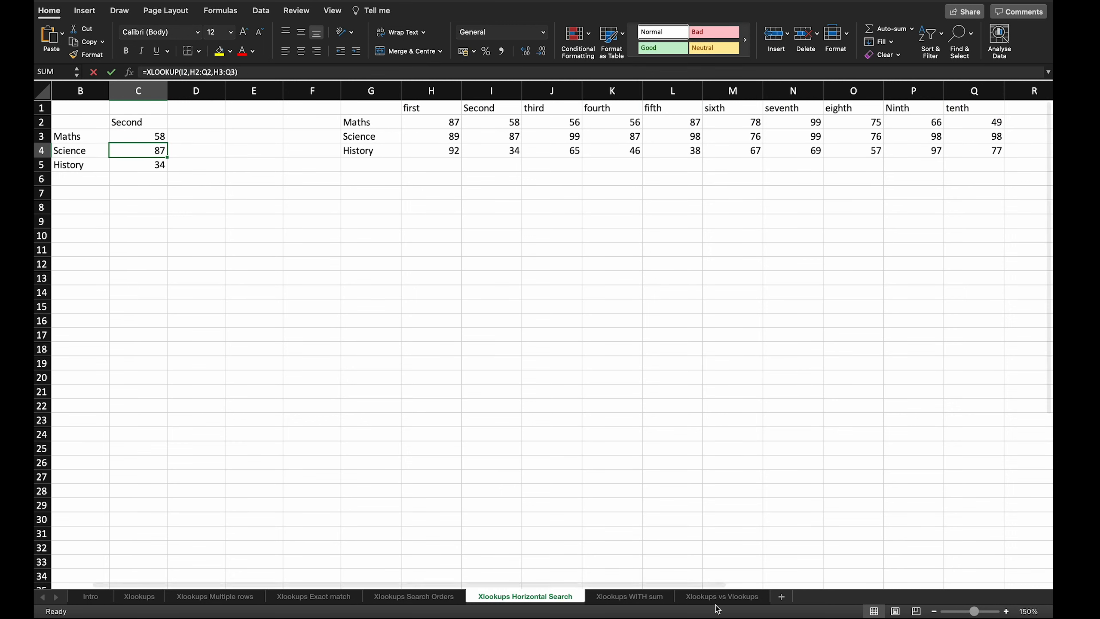
{"action": "left_click", "coordinate": [648, 597]}
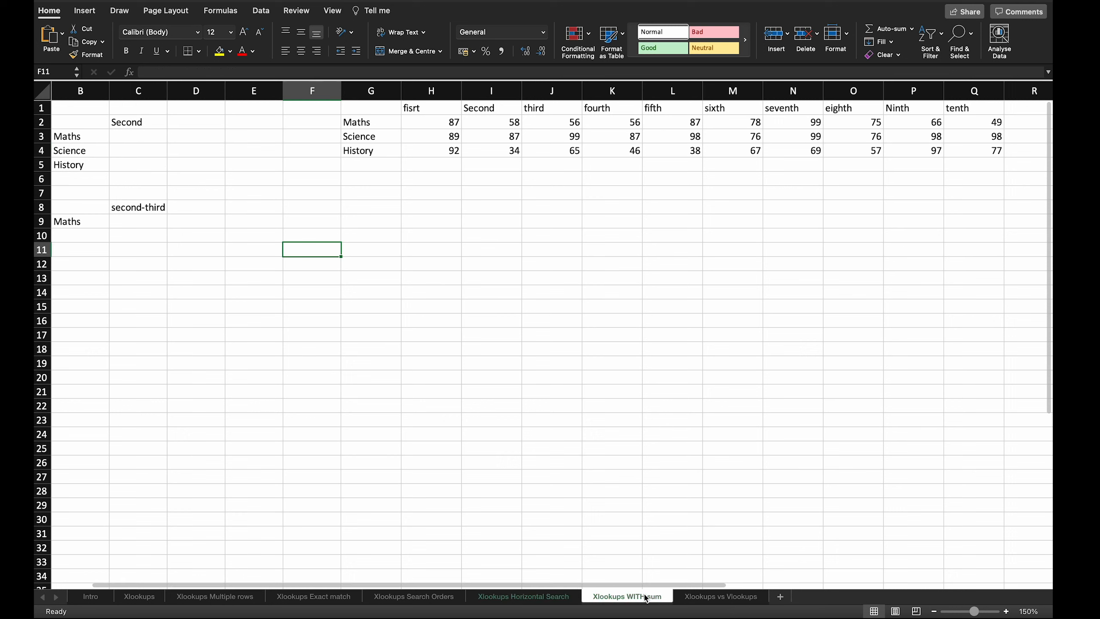
{"action": "left_click", "coordinate": [140, 136]}
{"action": "type", "text": "=XLOOKUP(I1,H1:Q1,H2:Q2)"}
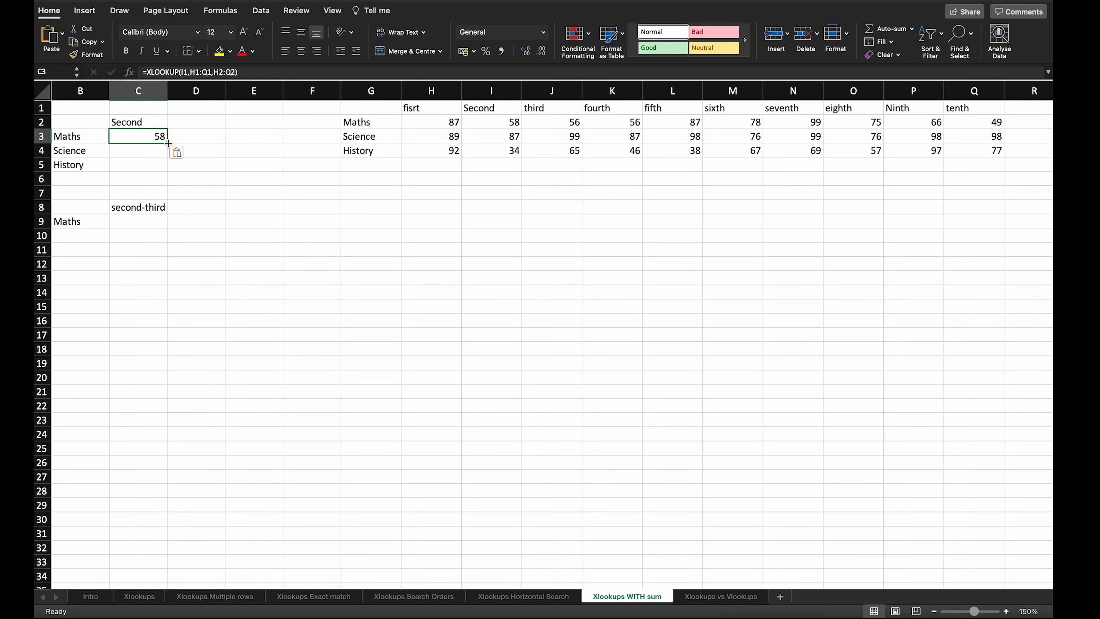
{"action": "left_click_drag", "start_coordinate": [168, 143], "coordinate": [162, 166]}
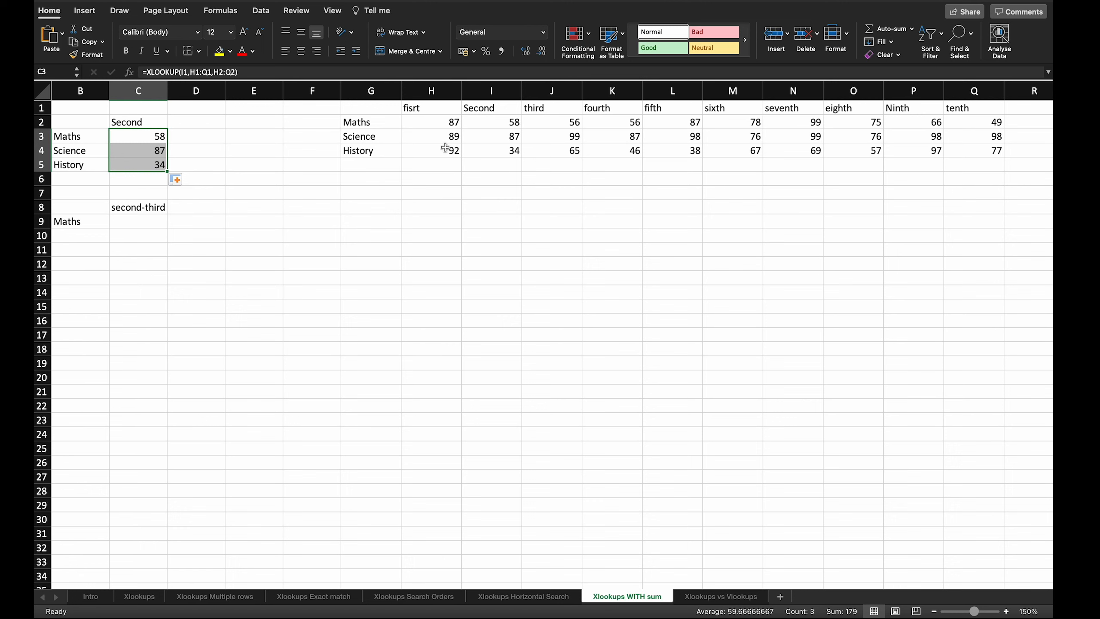
Step: Start a SUM formula with a nested XLOOKUP in C9, the Maths cell under second-third
{"action": "left_click_drag", "start_coordinate": [505, 123], "coordinate": [532, 123]}
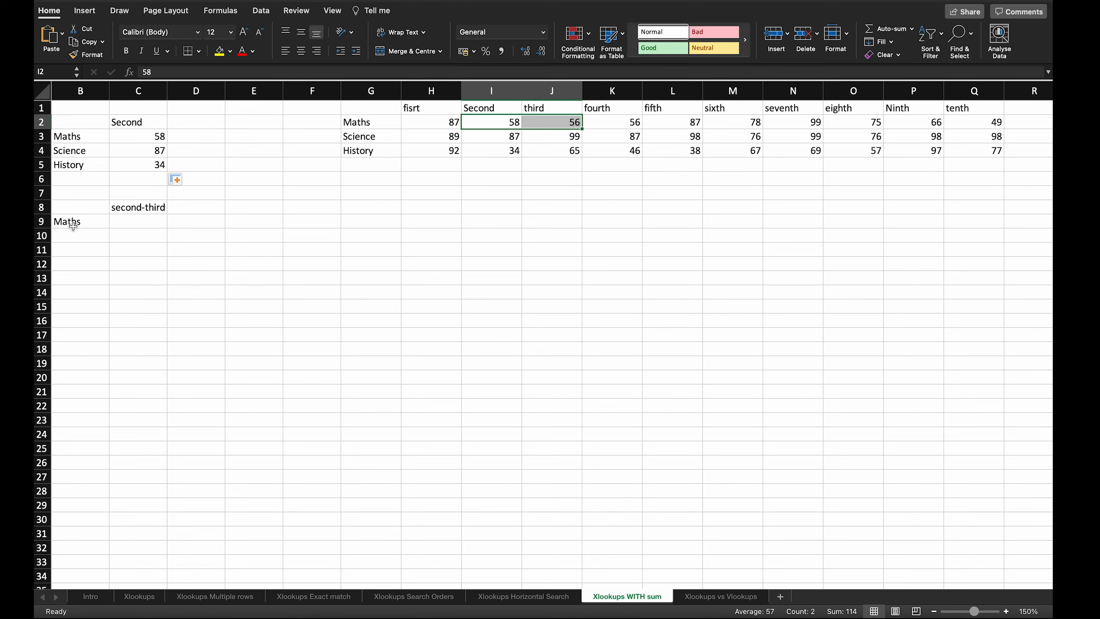
{"action": "double_click", "coordinate": [139, 222]}
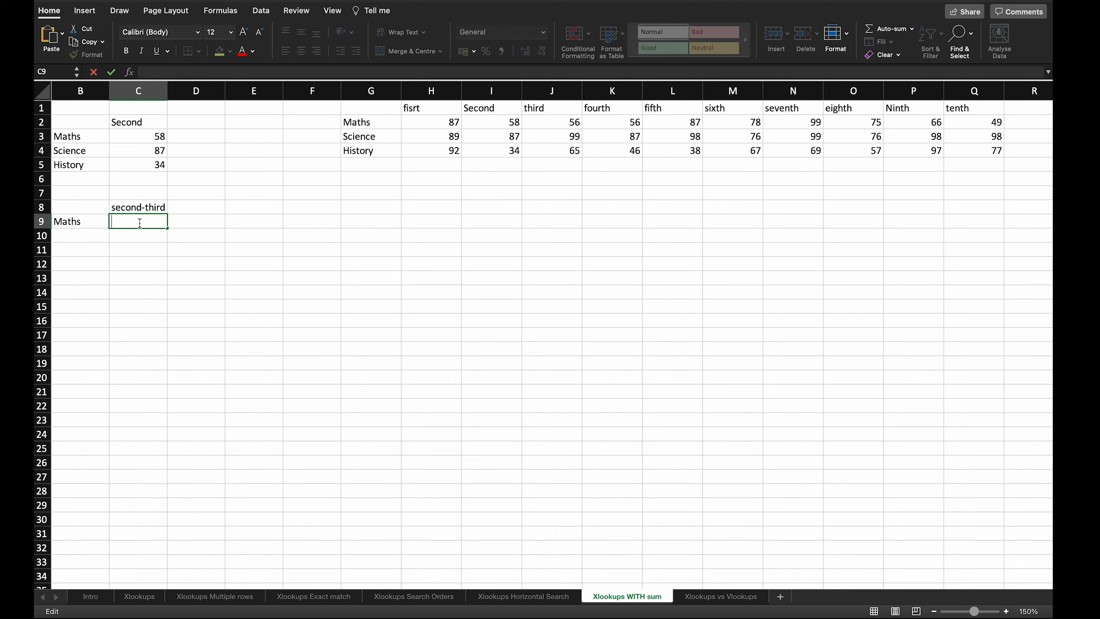
{"action": "type", "text": "="}
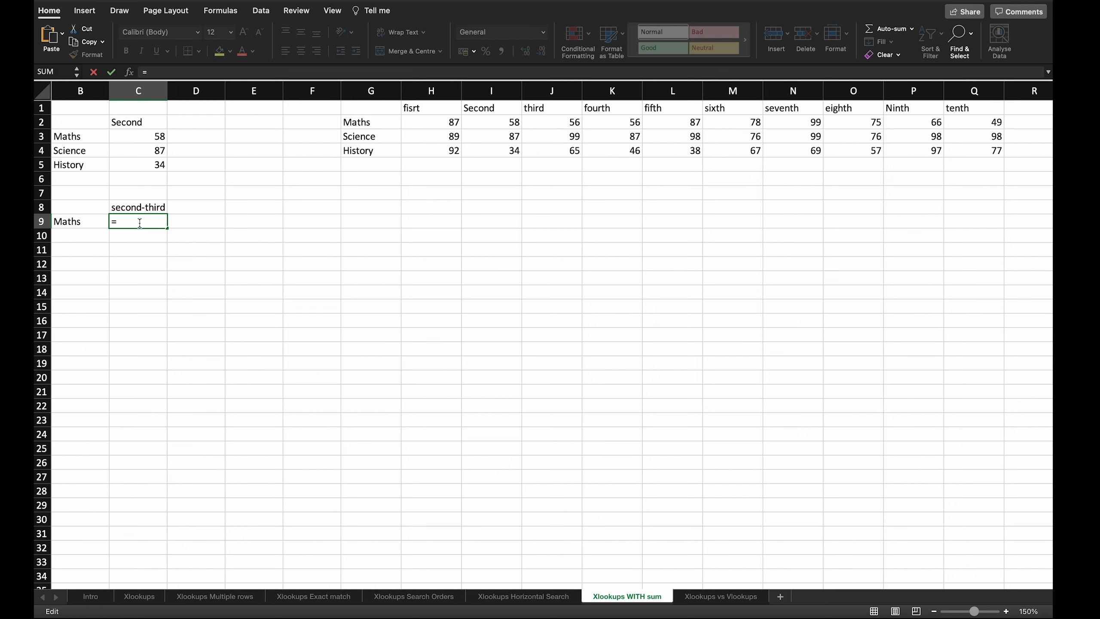
{"action": "type", "text": "sum"}
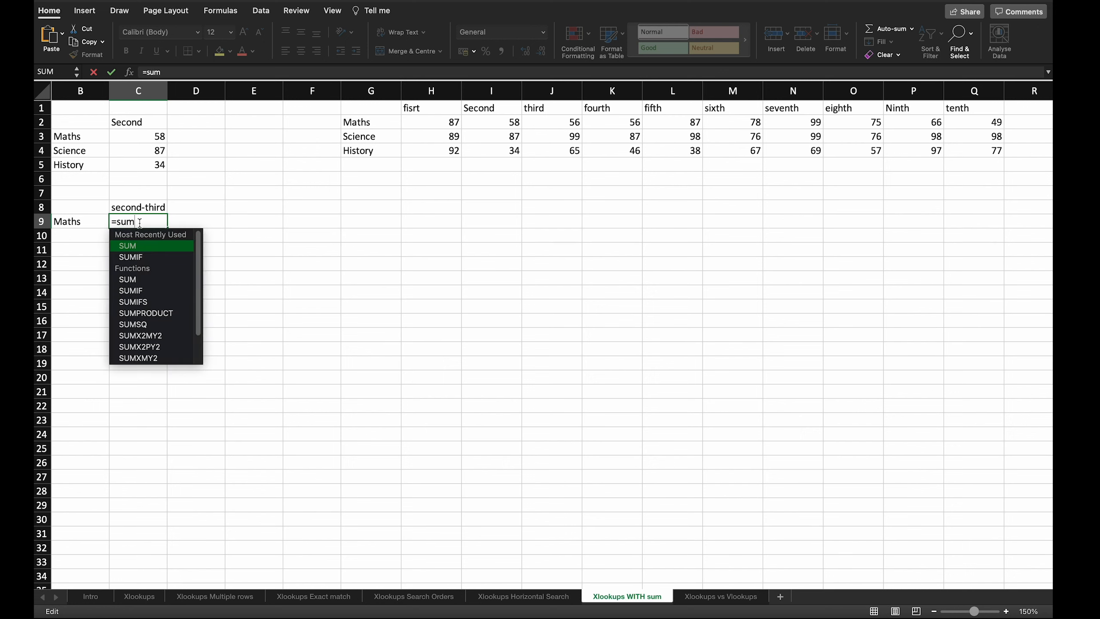
{"action": "key", "text": "Tab"}
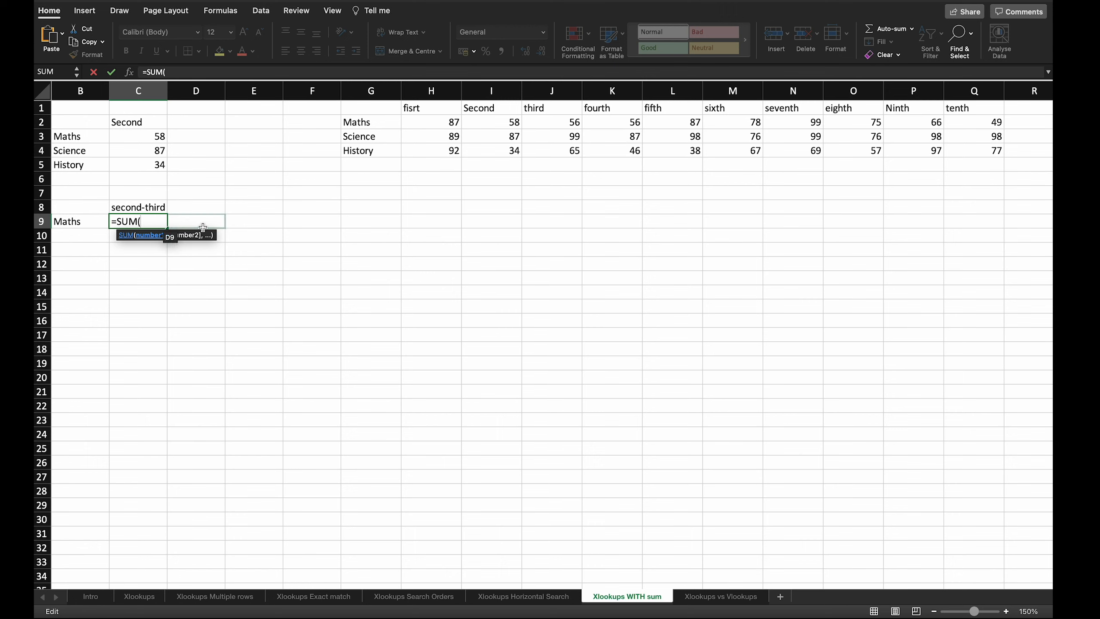
{"action": "type", "text": "xlo"}
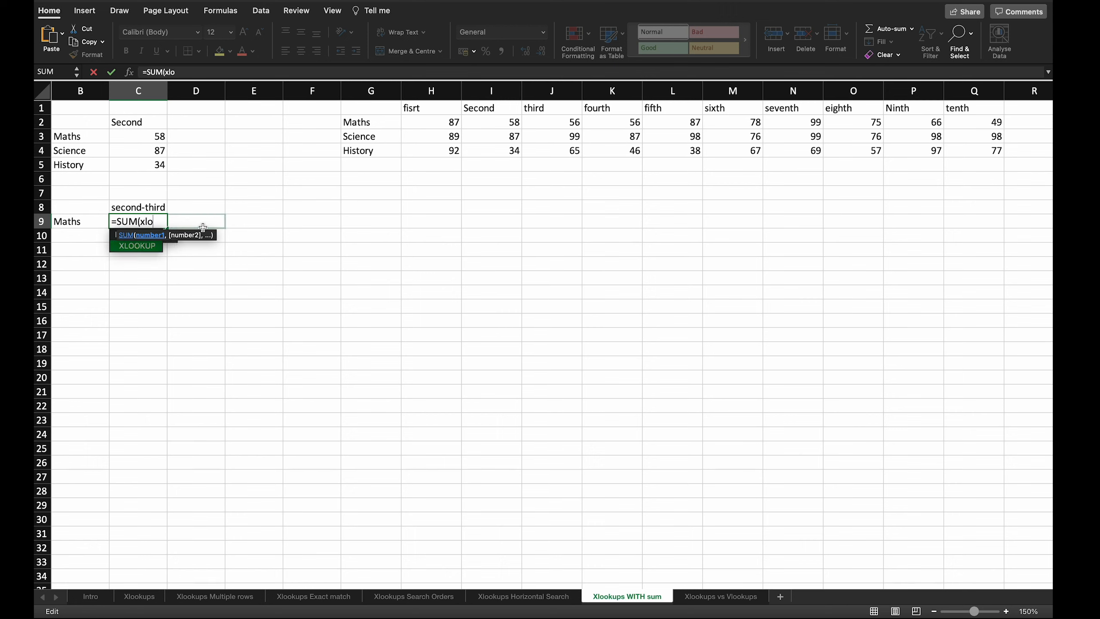
{"action": "key", "text": "BackSpace"}
{"action": "type", "text": "ook"}
{"action": "key", "text": "BackSpace"}
{"action": "key", "text": "BackSpace"}
{"action": "key", "text": "BackSpace"}
{"action": "key", "text": "BackSpace"}
{"action": "key", "text": "BackSpace"}
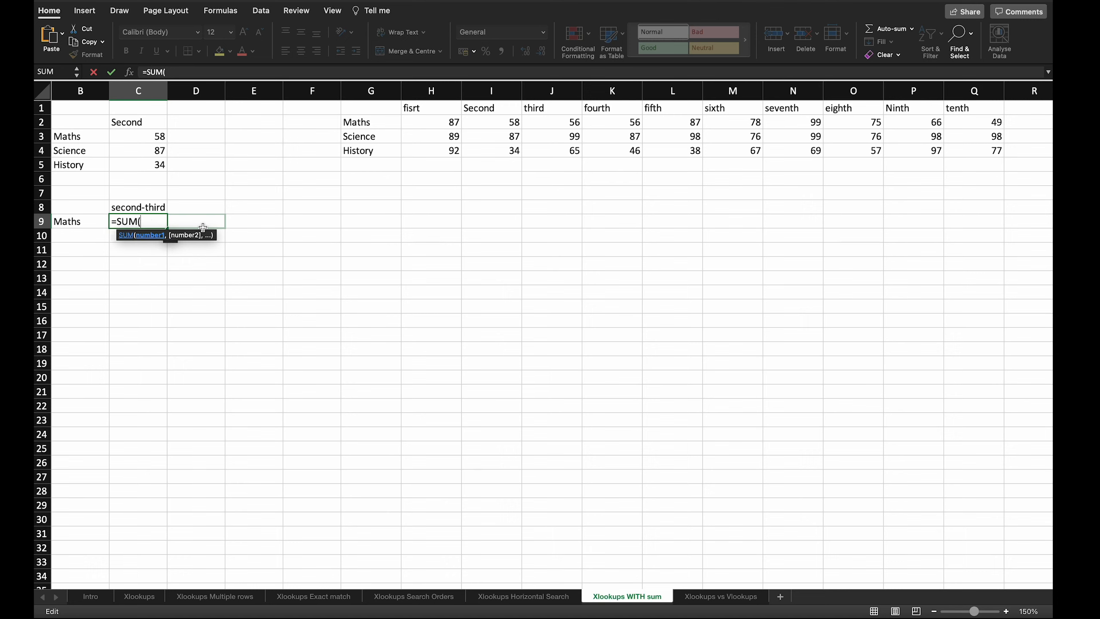
{"action": "type", "text": "Xloo"}
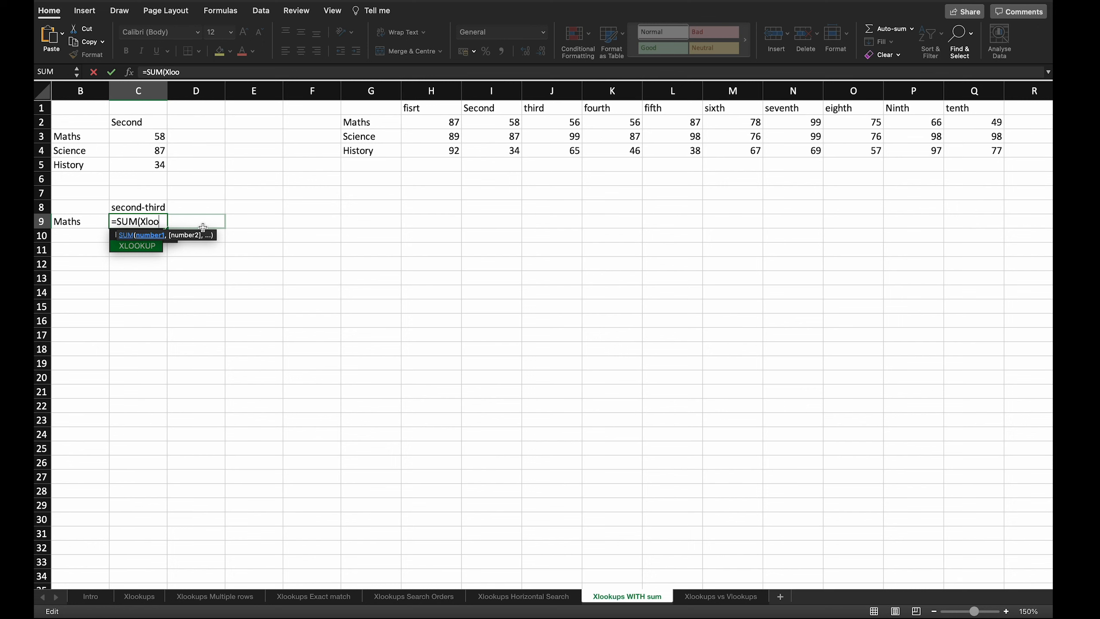
{"action": "key", "text": "Tab"}
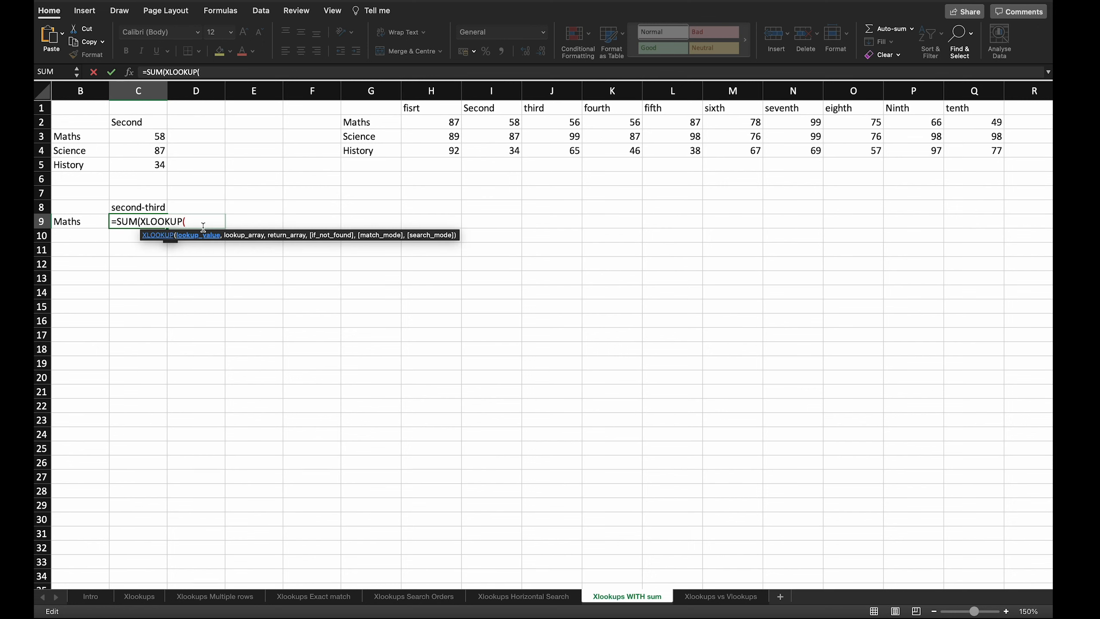
Step: Give the nested XLOOKUP in C9 the lookup value I1, lookup array H1:Q1 and return array H2:Q2, and close it
{"action": "left_click", "coordinate": [507, 110]}
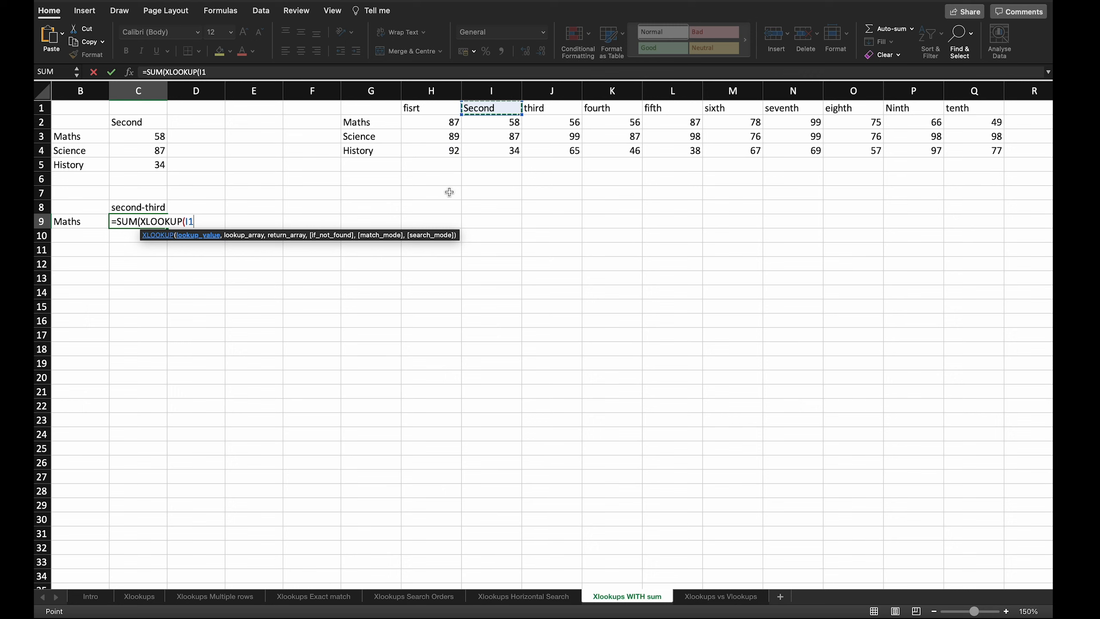
{"action": "type", "text": ","}
{"action": "left_click_drag", "start_coordinate": [431, 108], "coordinate": [974, 109]}
{"action": "type", "text": ","}
{"action": "left_click_drag", "start_coordinate": [433, 123], "coordinate": [972, 121]}
{"action": "type", "text": ","}
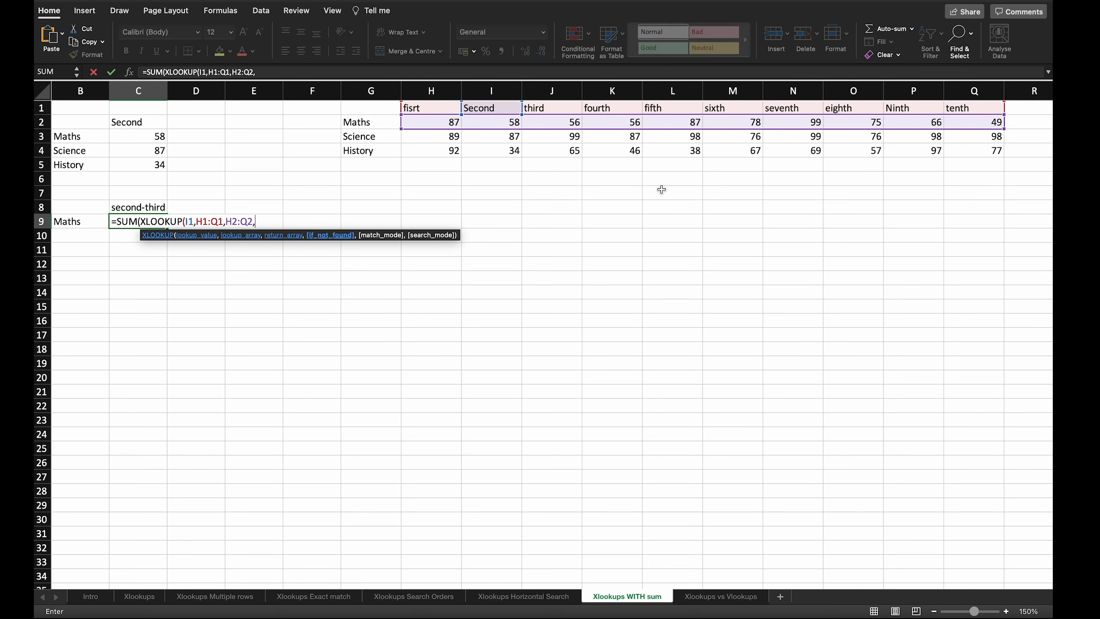
{"action": "key", "text": "BackSpace"}
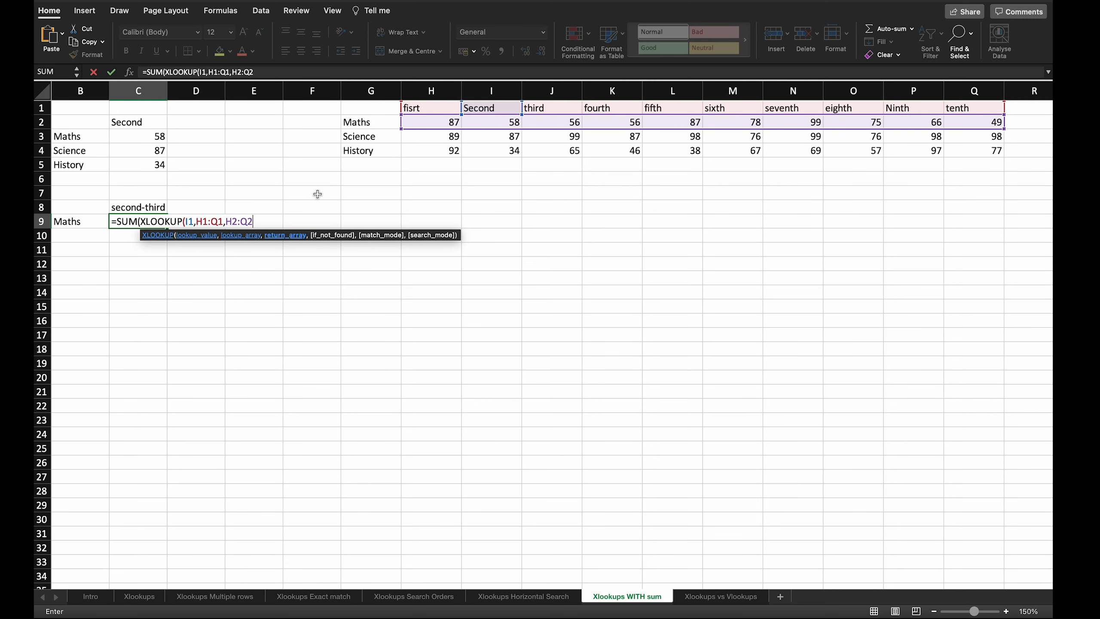
{"action": "type", "text": ")"}
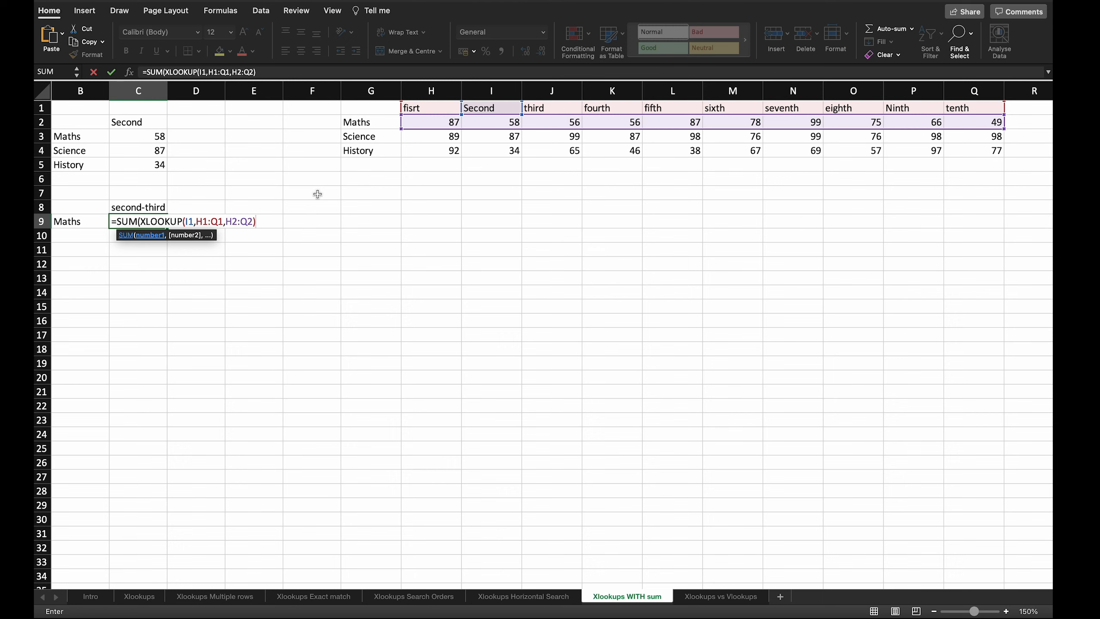
Step: Extend the C9 sum to the range ending at :XLOOKUP(J1,H1:Q1,H2:Q2) and complete the formula
{"action": "type", "text": ":"}
{"action": "type", "text": "XLOOKUP("}
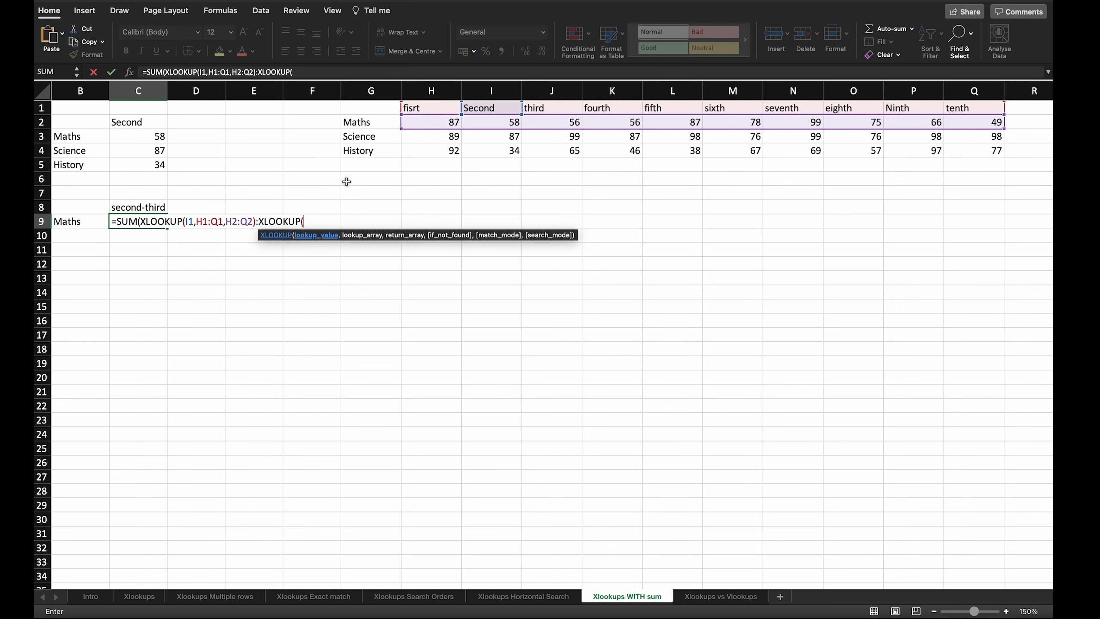
{"action": "left_click", "coordinate": [557, 110]}
{"action": "type", "text": ","}
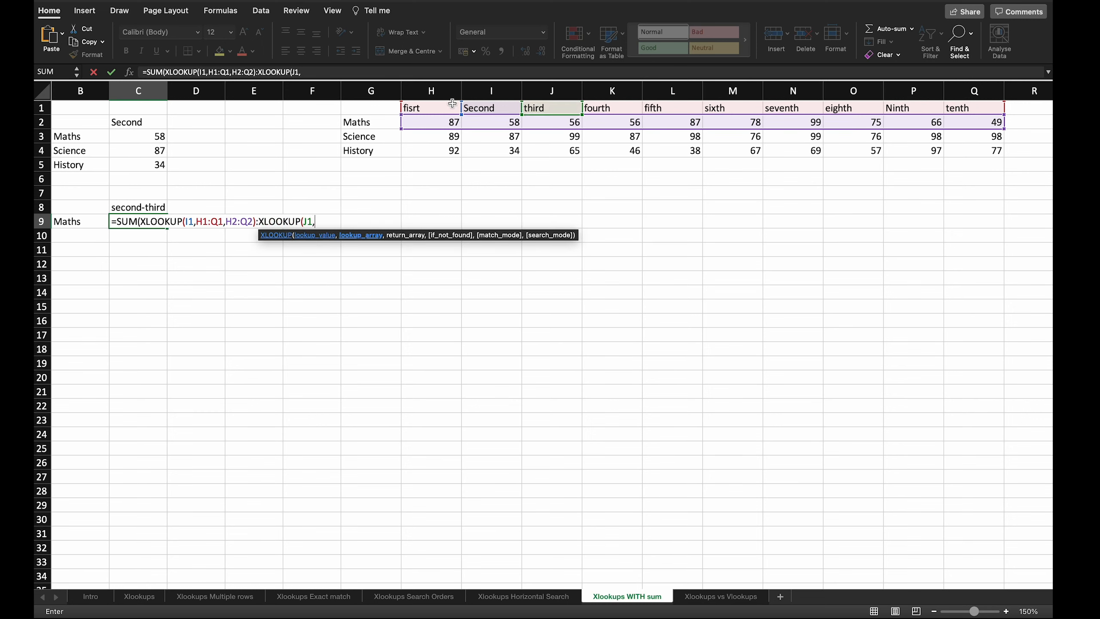
{"action": "left_click_drag", "start_coordinate": [437, 111], "coordinate": [965, 99]}
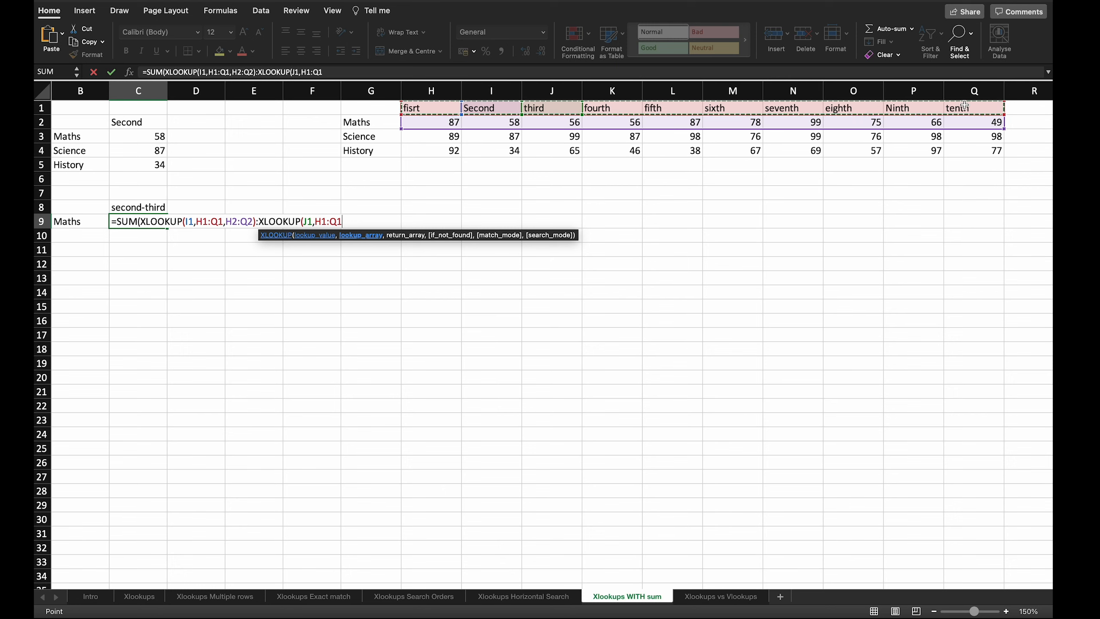
{"action": "type", "text": ","}
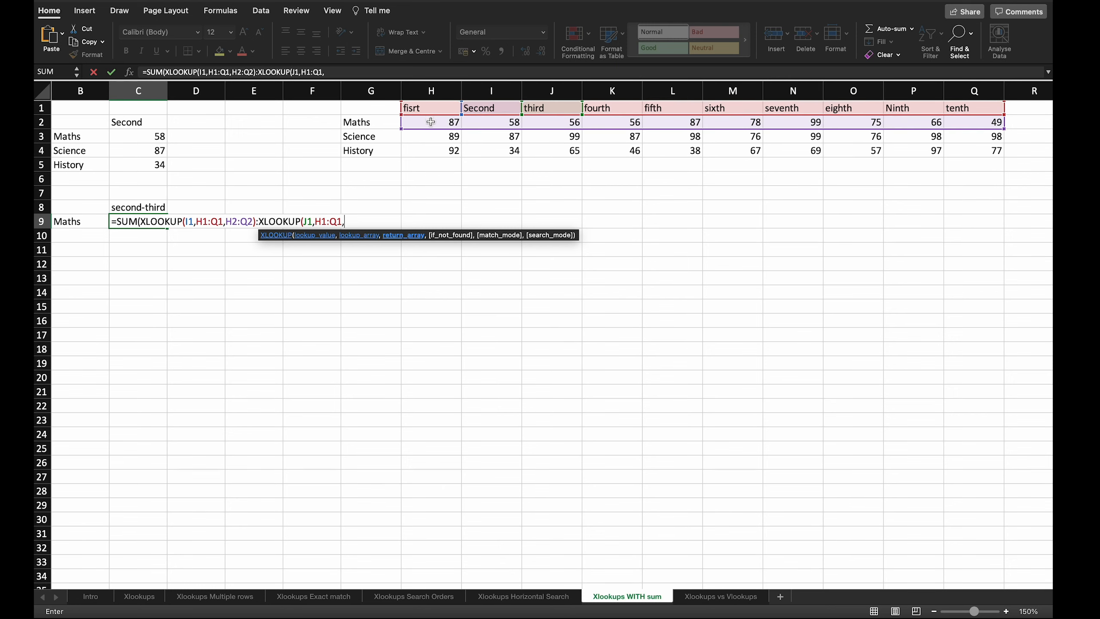
{"action": "left_click_drag", "start_coordinate": [431, 122], "coordinate": [967, 125]}
{"action": "type", "text": ","}
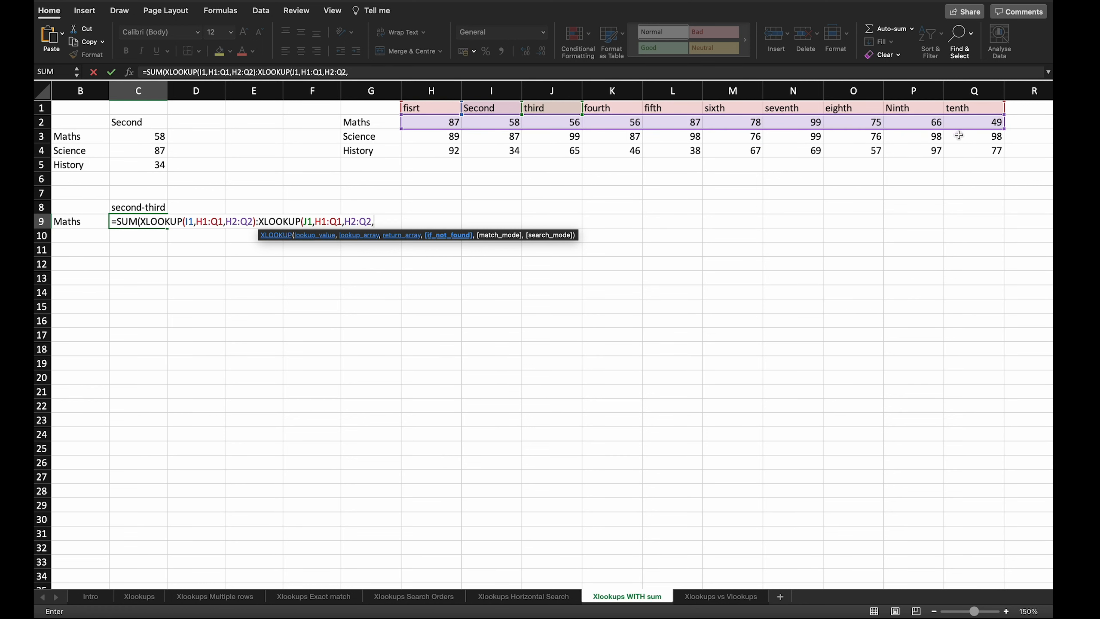
{"action": "key", "text": "BackSpace"}
{"action": "type", "text": ")"}
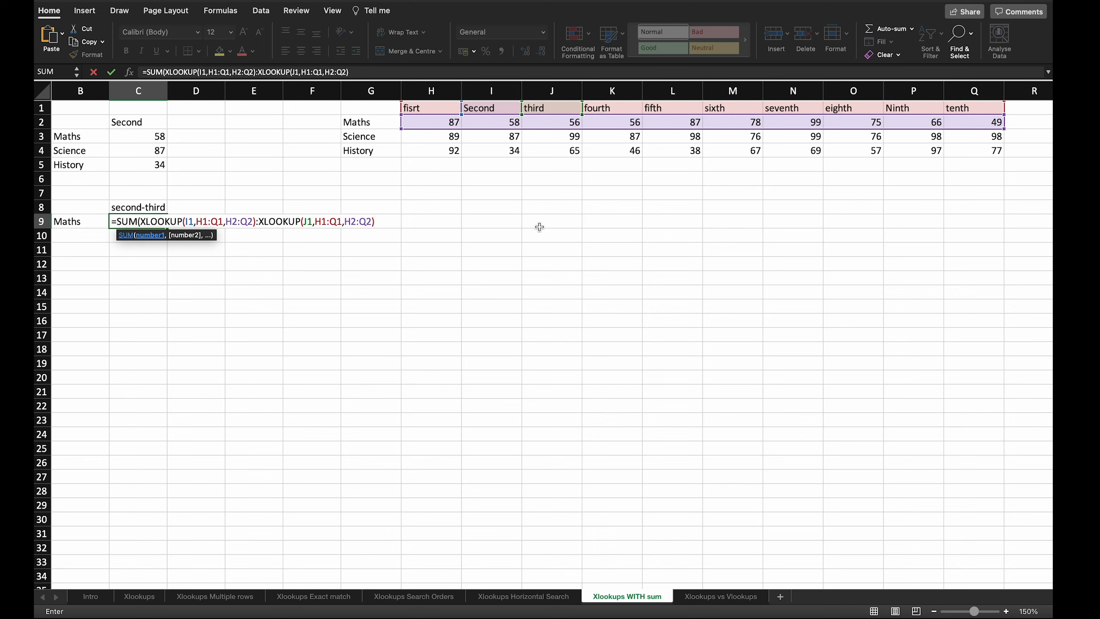
{"action": "type", "text": ")"}
{"action": "key", "text": "Return"}
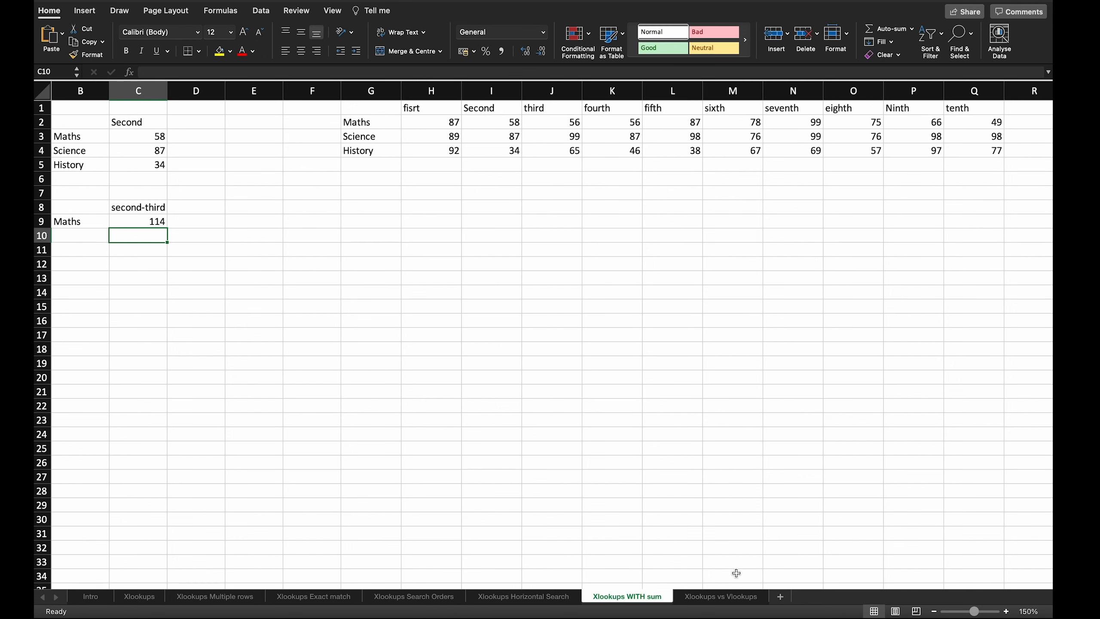
Step: On the Xlookups vs Vlookups sheet, enter =VLOOKUP(A3,H2:N10,7,FALSE) in B3 to return the first person's email
{"action": "left_click", "coordinate": [721, 597]}
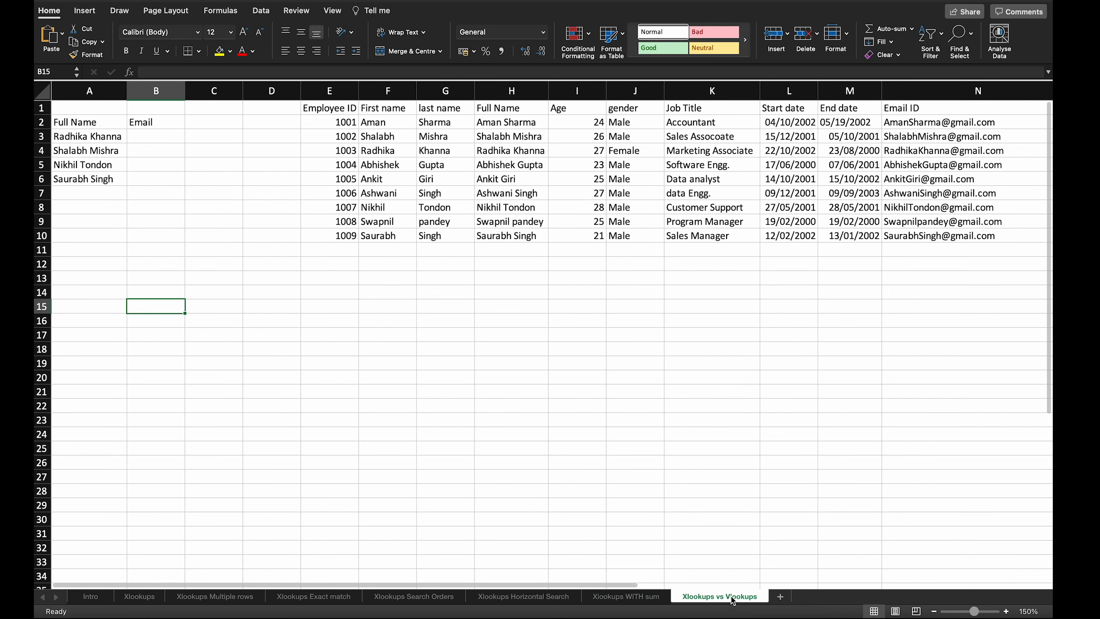
{"action": "left_click", "coordinate": [546, 474]}
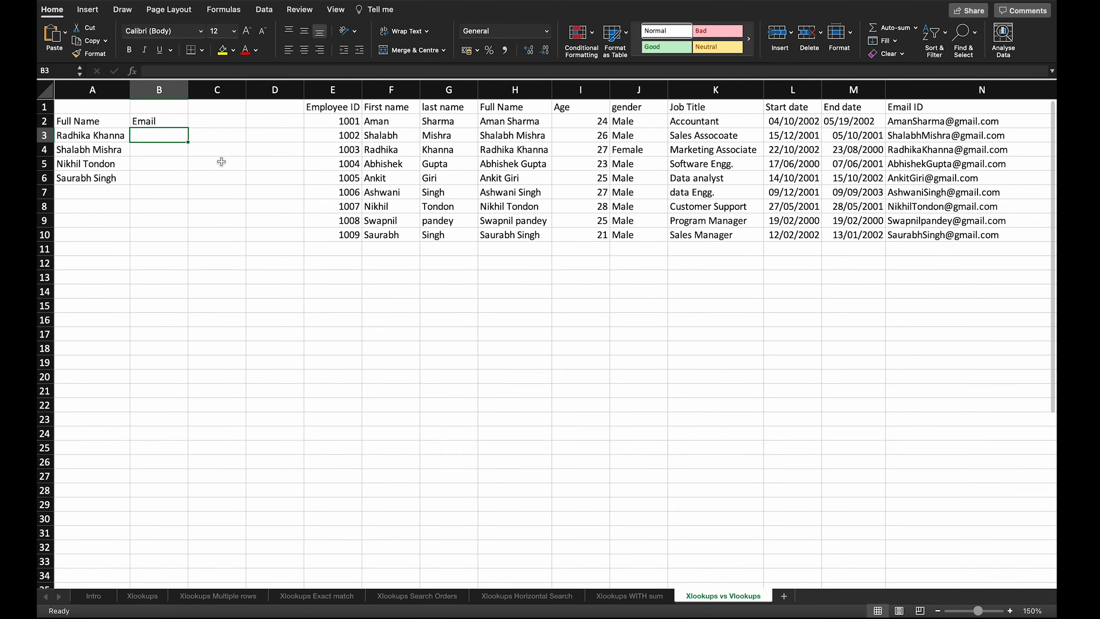
{"action": "type", "text": "=VL"}
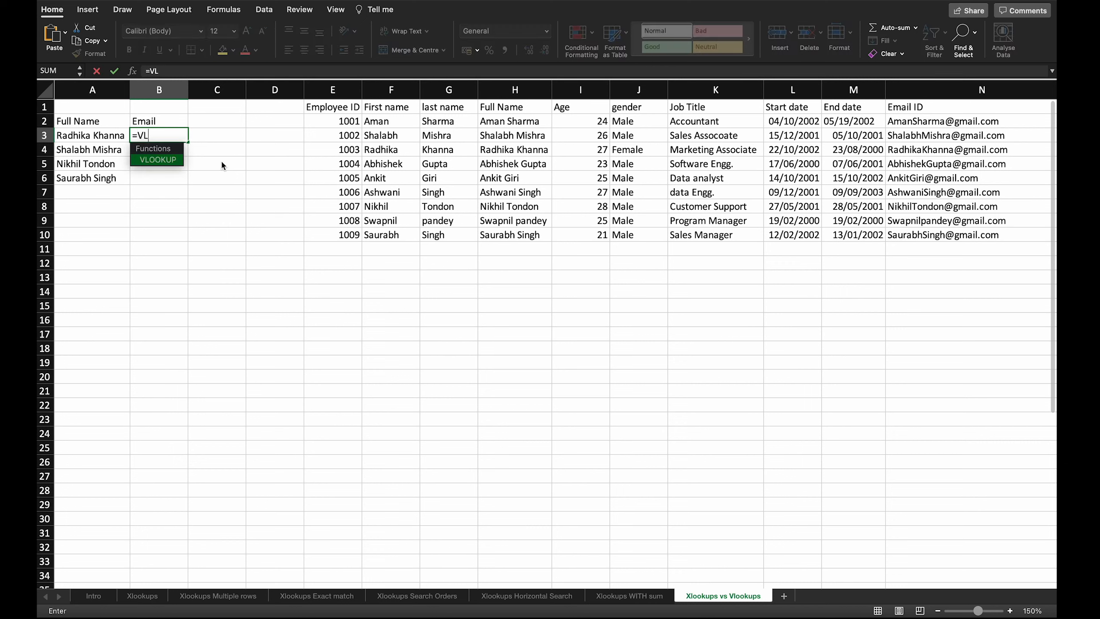
{"action": "key", "text": "Tab"}
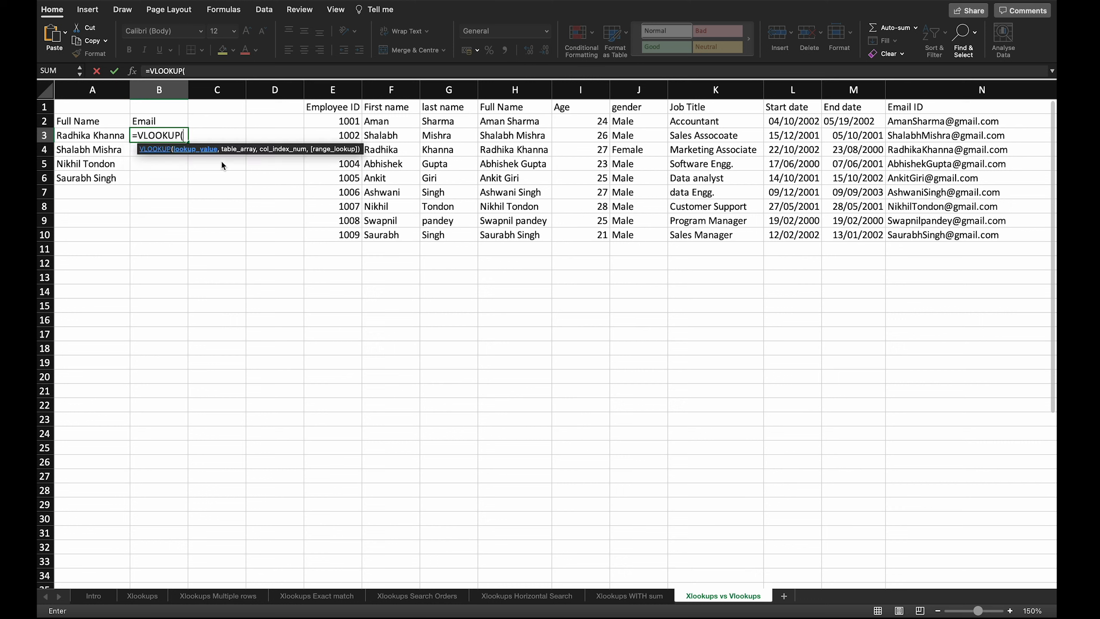
{"action": "left_click", "coordinate": [103, 135]}
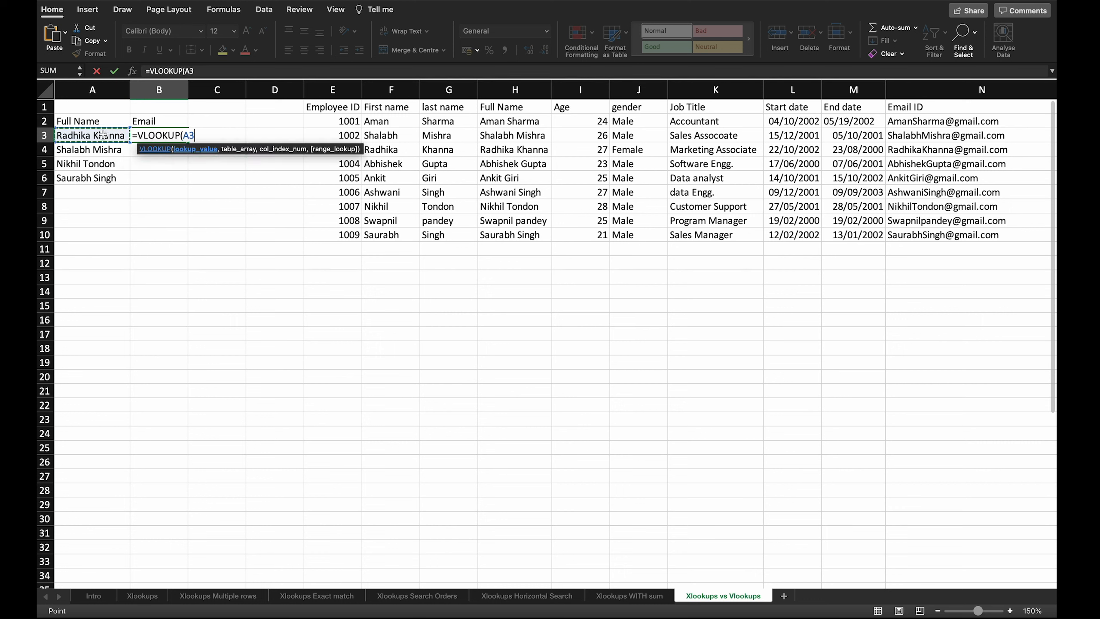
{"action": "type", "text": ","}
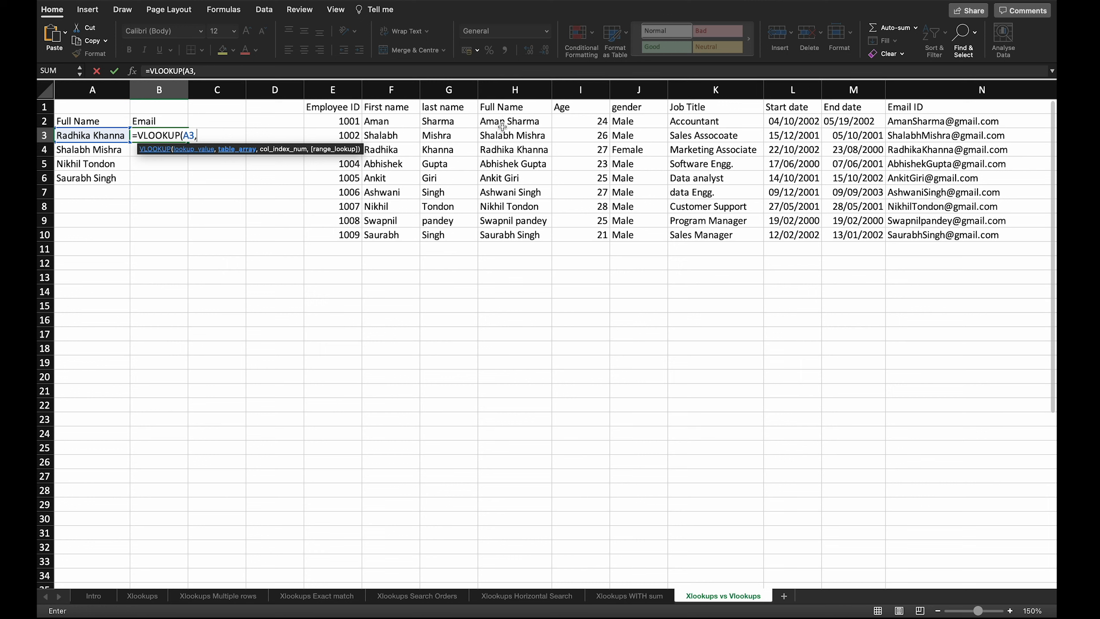
{"action": "left_click_drag", "start_coordinate": [503, 124], "coordinate": [946, 239]}
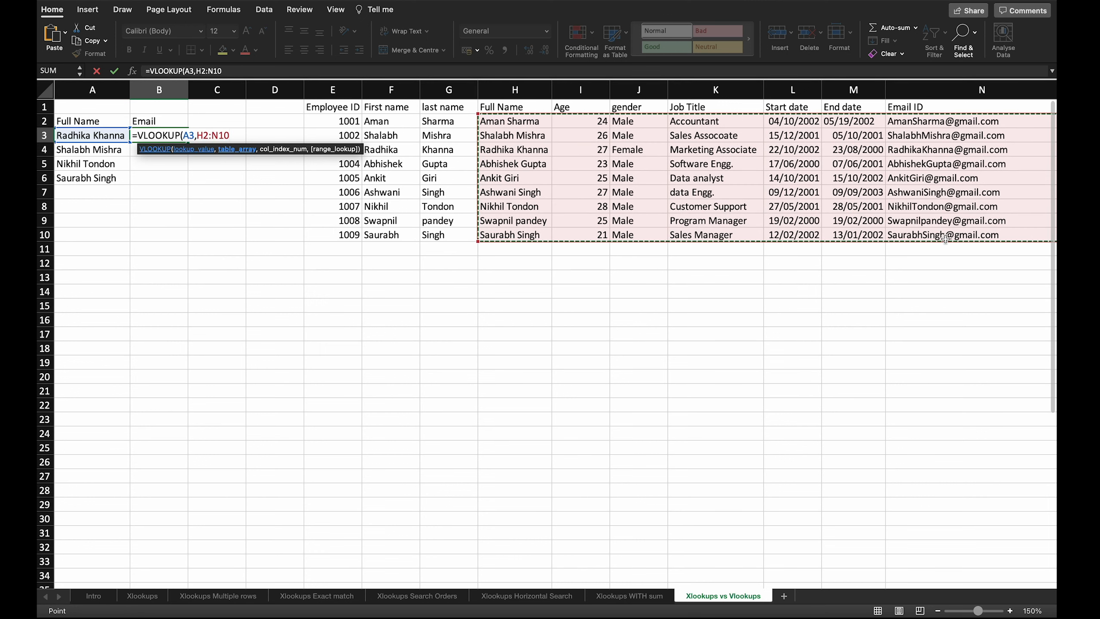
{"action": "type", "text": ","}
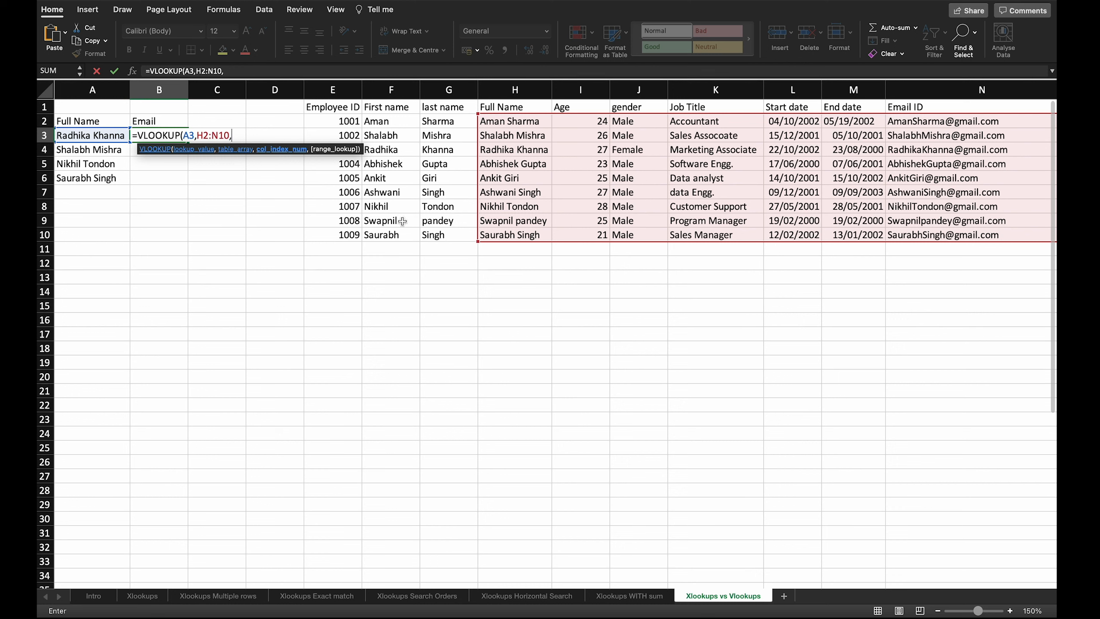
{"action": "type", "text": "7,"}
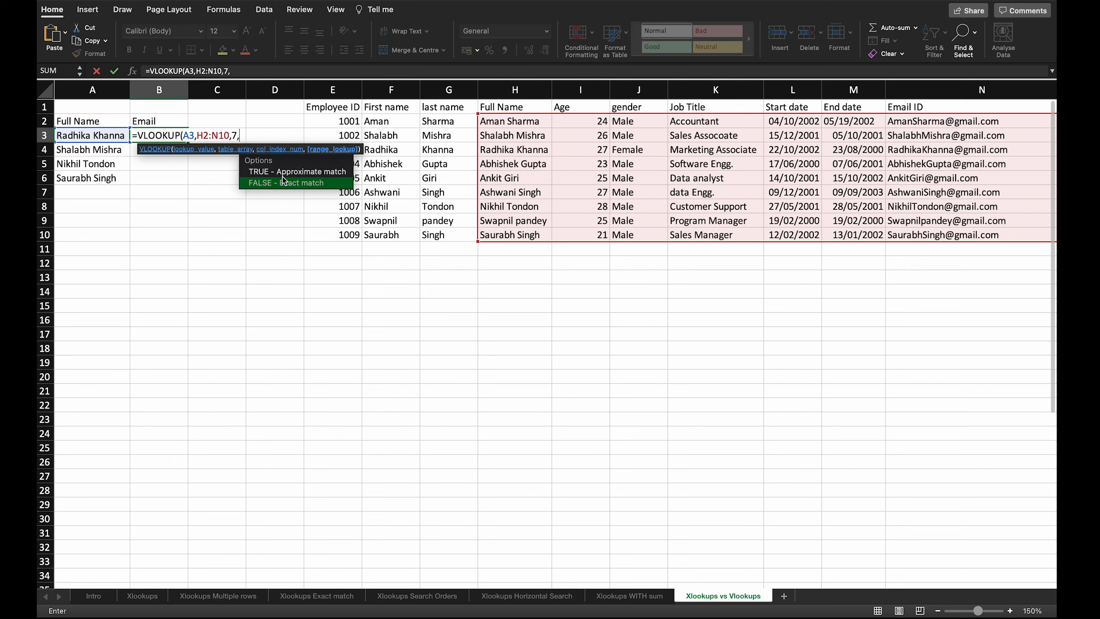
{"action": "type", "text": "FALS"}
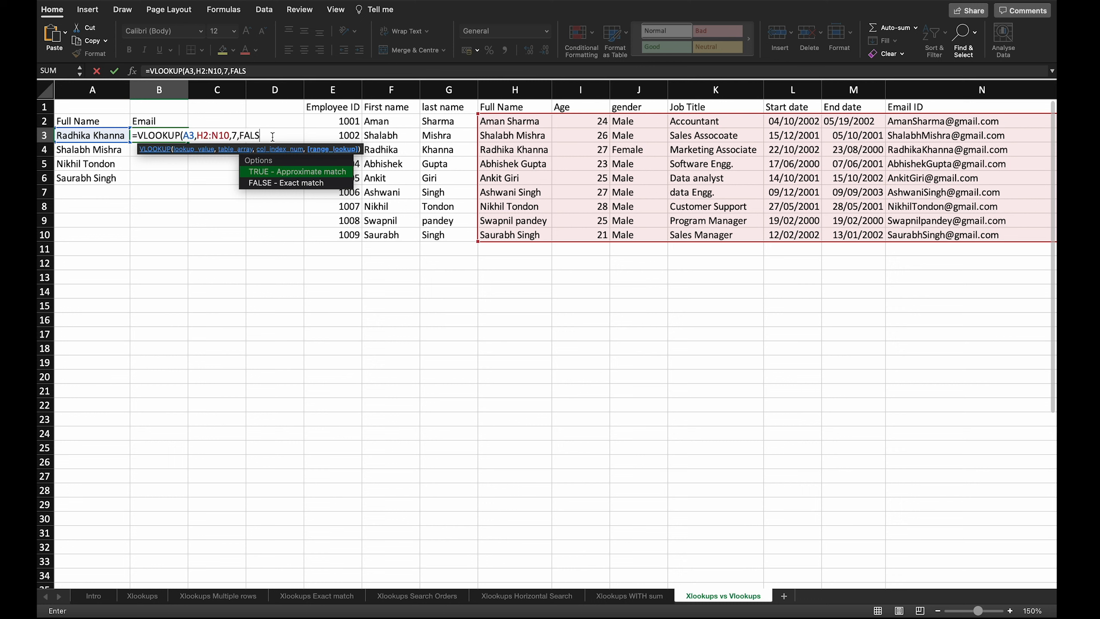
{"action": "type", "text": "E)"}
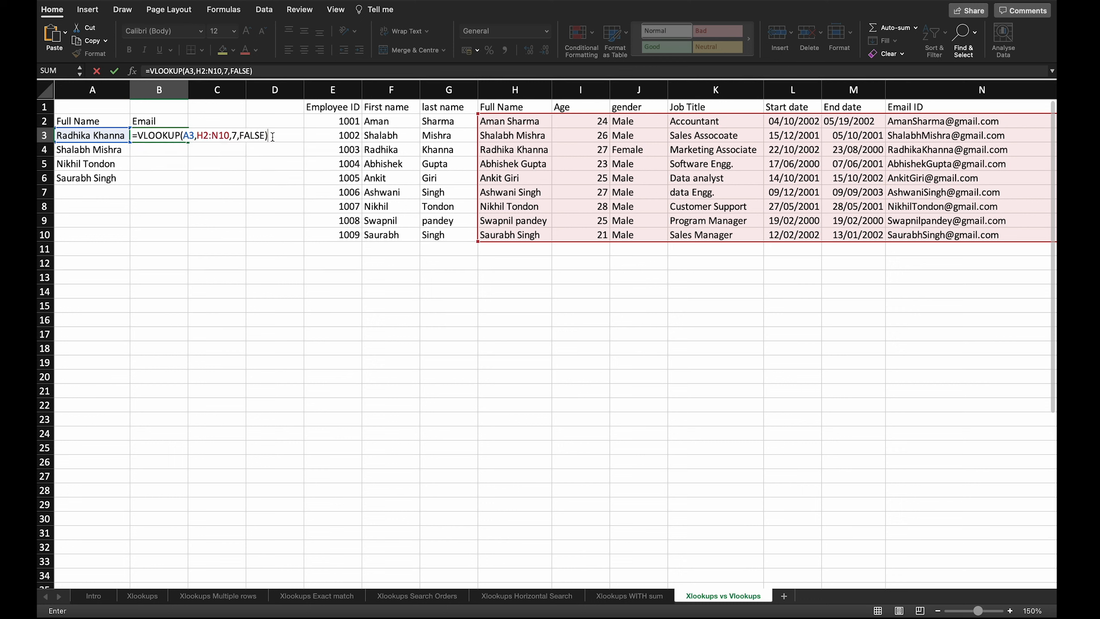
{"action": "key", "text": "Return"}
Step: Fill the B3 VLOOKUP formula down to B6 for the remaining full names
{"action": "left_click", "coordinate": [184, 139]}
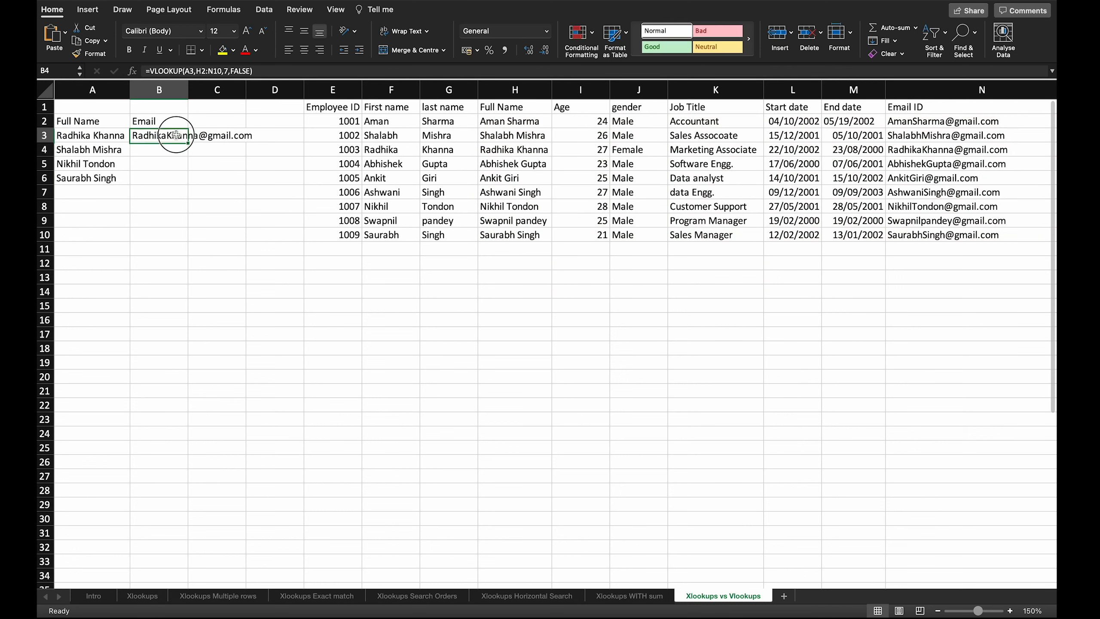
{"action": "left_click_drag", "start_coordinate": [188, 142], "coordinate": [172, 191]}
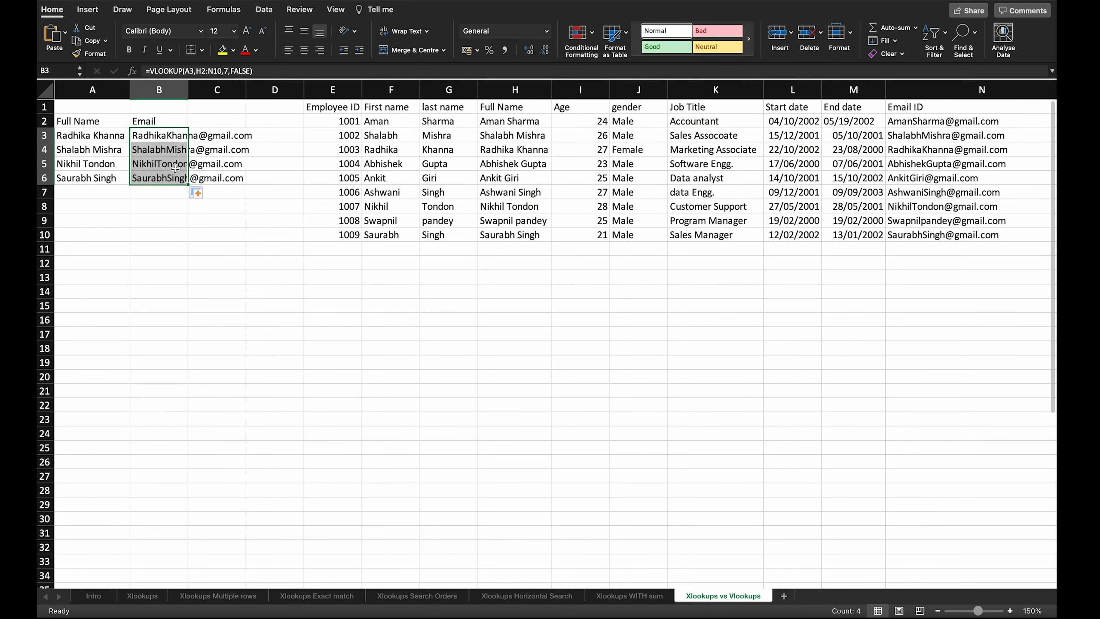
{"action": "left_click", "coordinate": [173, 192]}
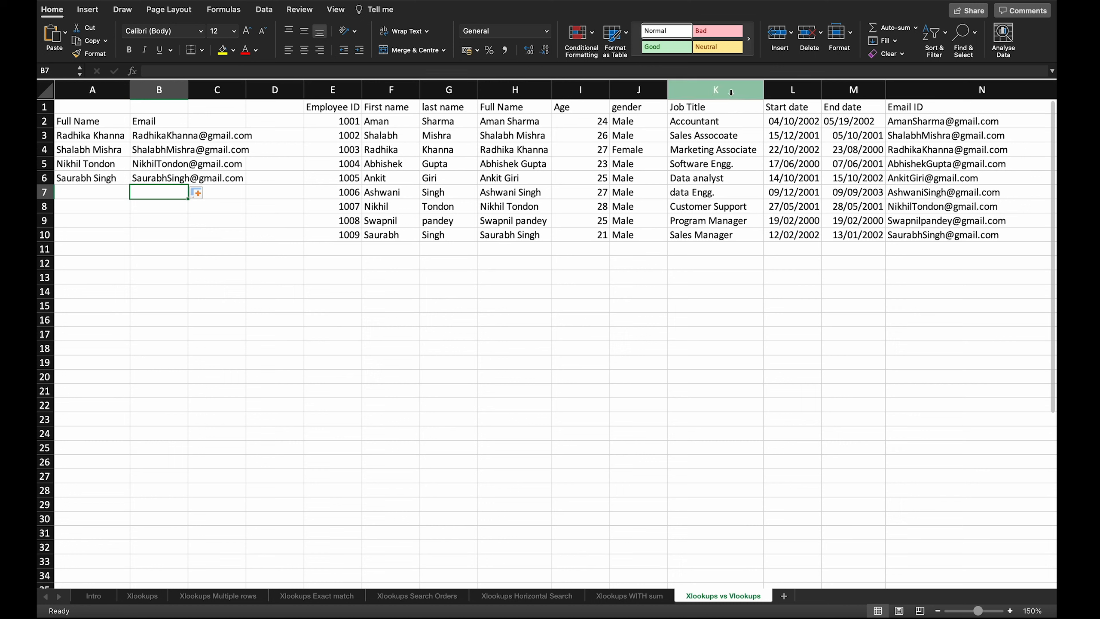
Step: Insert a blank column before Start date and inspect the column index in B3's VLOOKUP formula
{"action": "left_click", "coordinate": [818, 92]}
{"action": "left_click_drag", "start_coordinate": [818, 91], "coordinate": [802, 92]}
{"action": "right_click", "coordinate": [801, 92]}
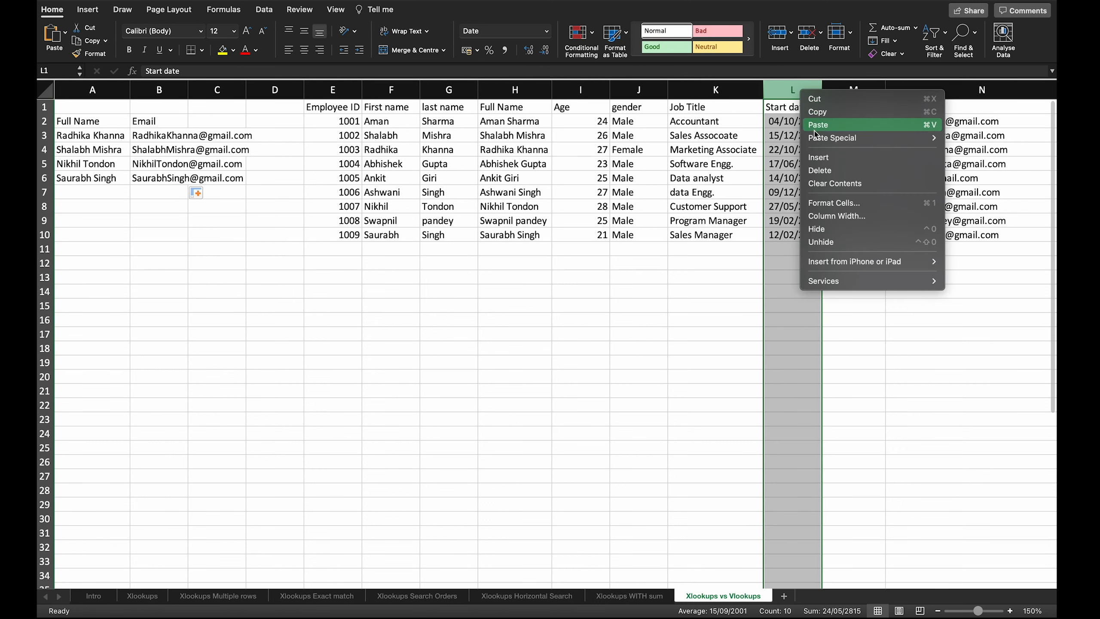
{"action": "mouse_move", "coordinate": [869, 143]}
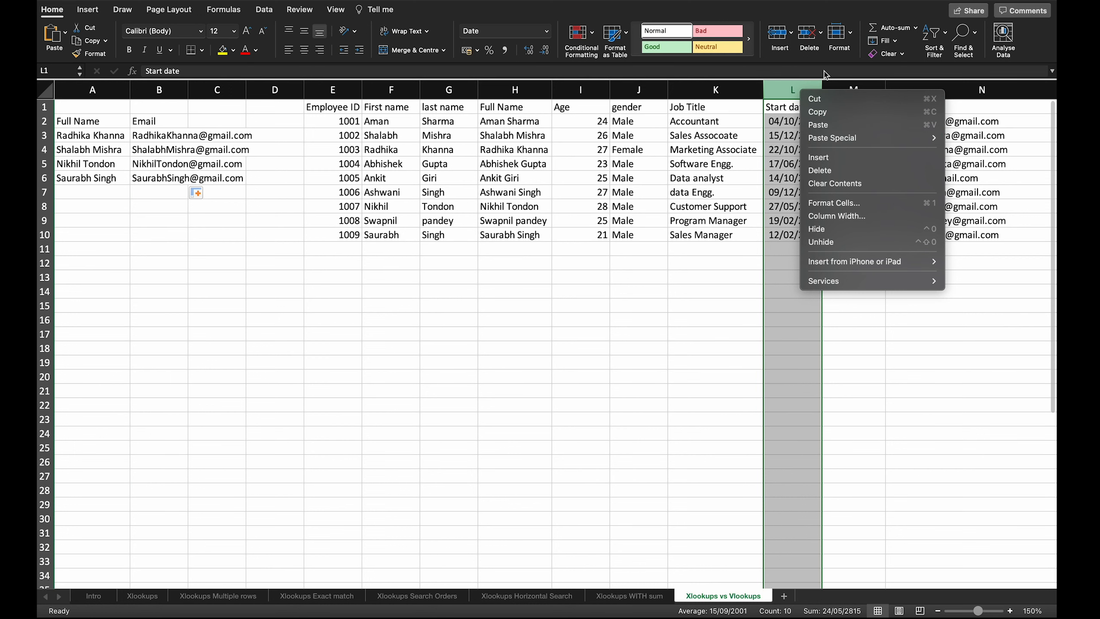
{"action": "left_click", "coordinate": [799, 91]}
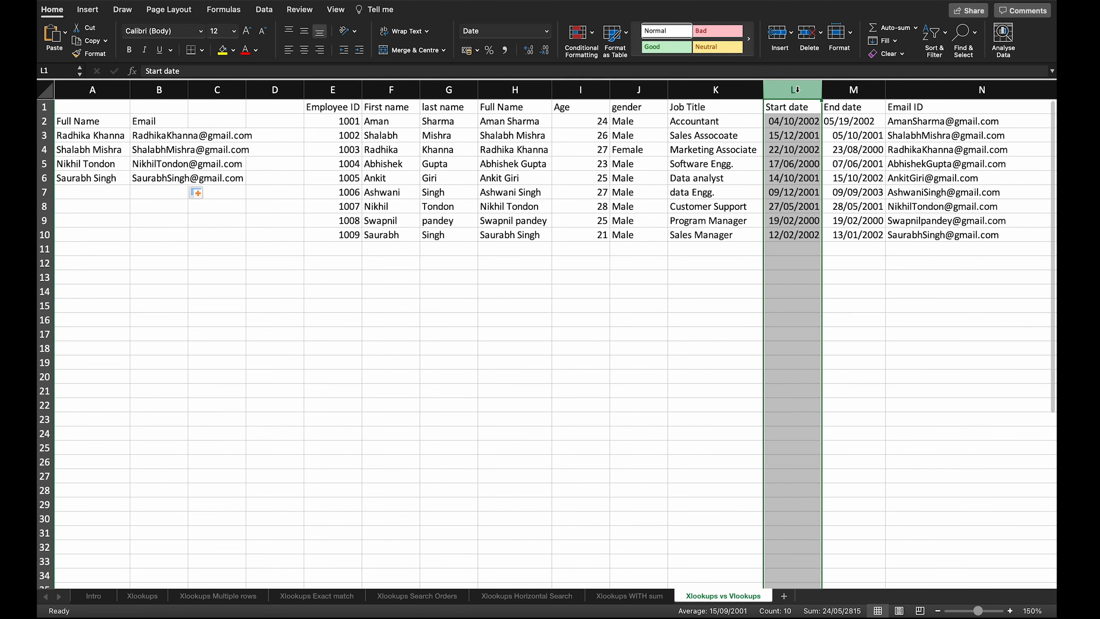
{"action": "right_click", "coordinate": [797, 90]}
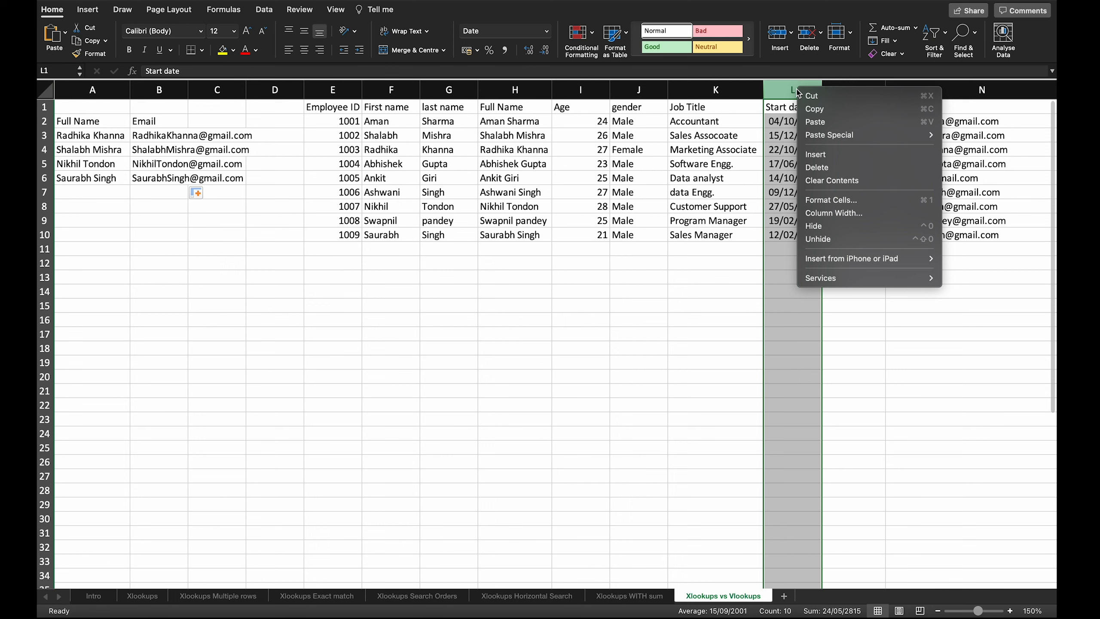
{"action": "left_click", "coordinate": [835, 148]}
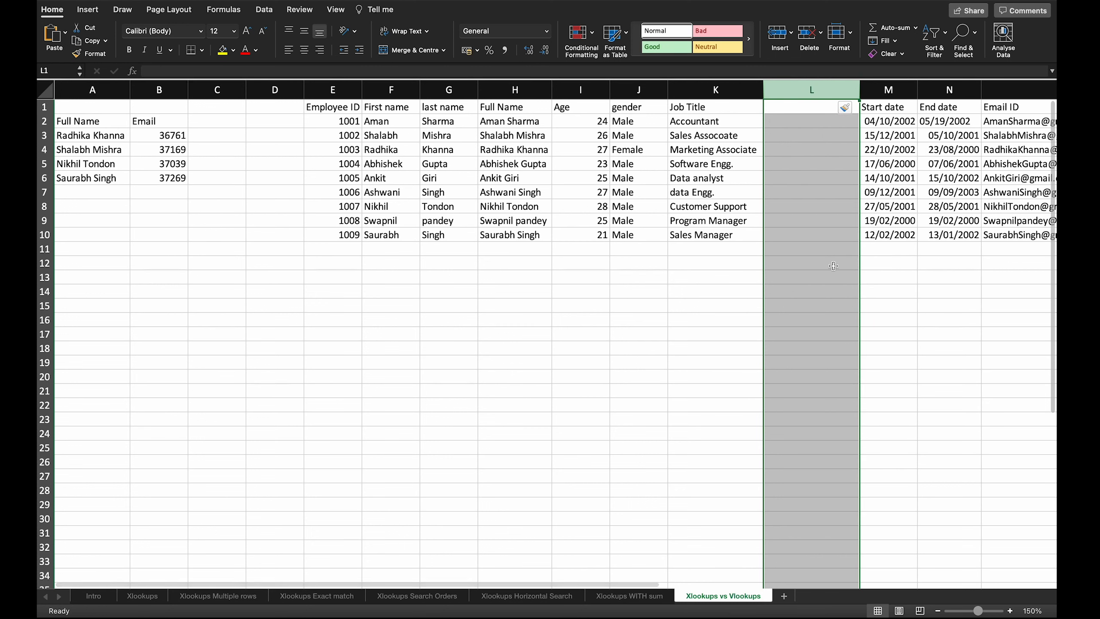
{"action": "left_click", "coordinate": [657, 518]}
{"action": "double_click", "coordinate": [161, 136]}
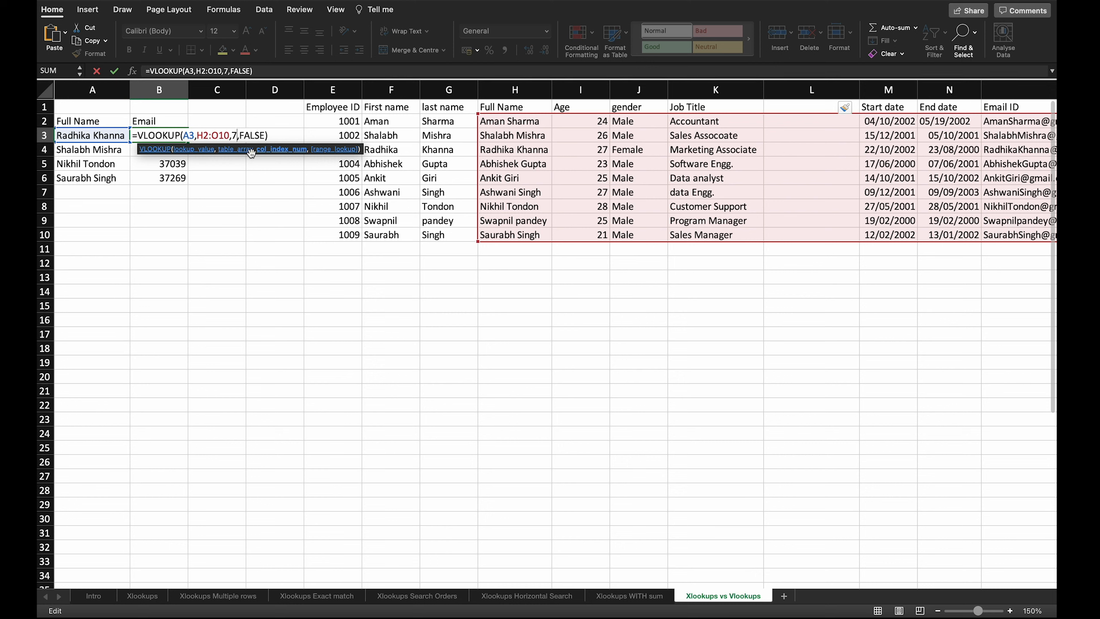
{"action": "key", "text": "Return"}
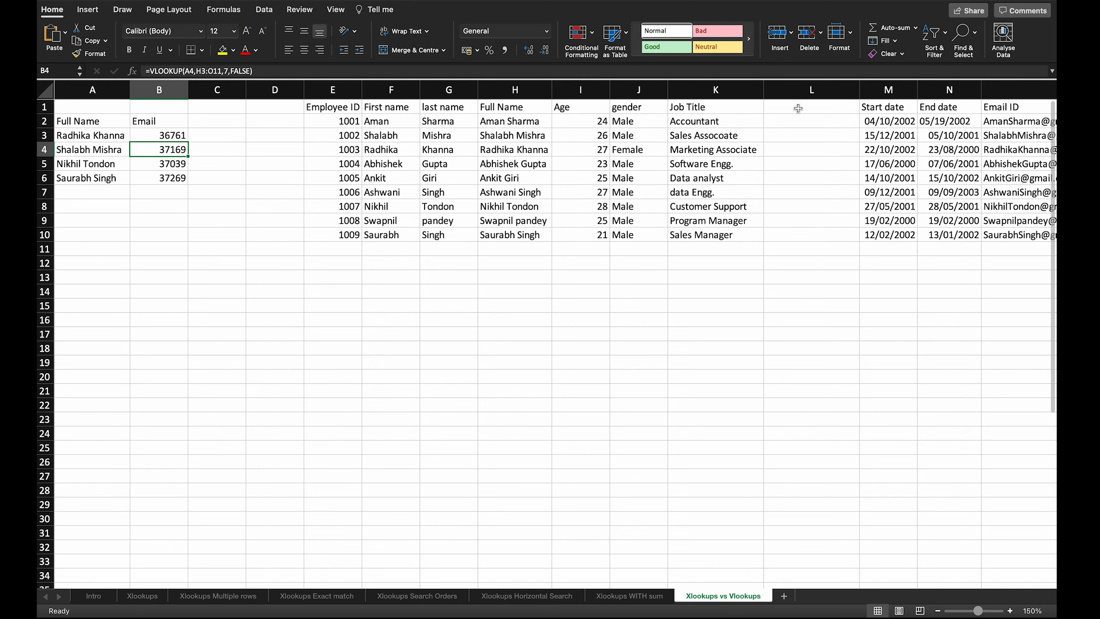
Step: Enter the header ADD in L1 for the blank column
{"action": "left_click", "coordinate": [806, 105]}
{"action": "type", "text": "A"}
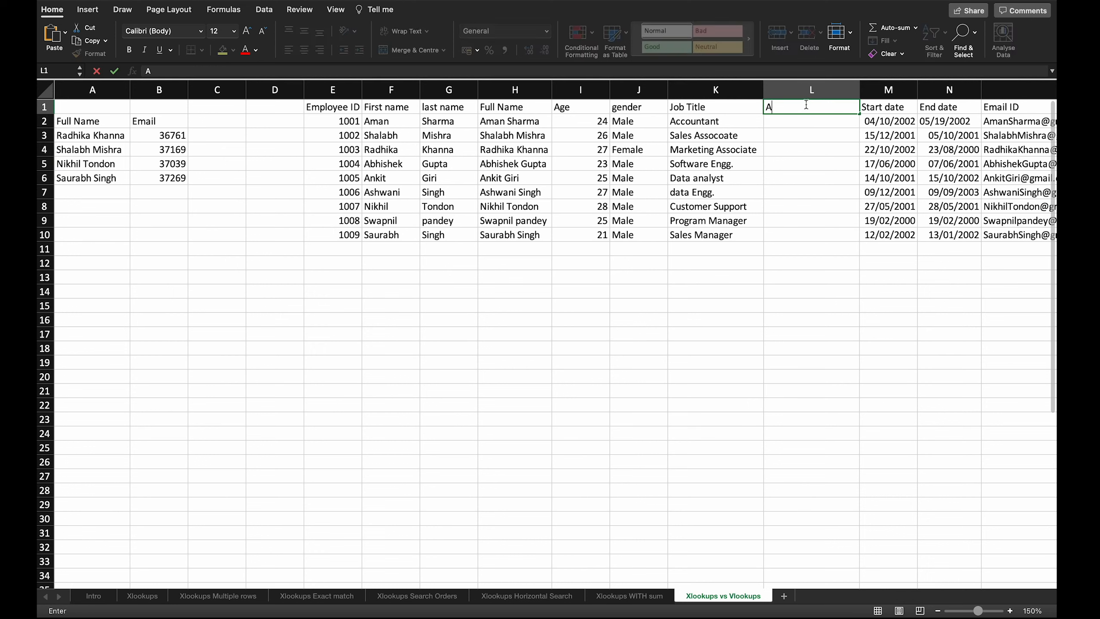
{"action": "type", "text": "DD"}
{"action": "key", "text": "Return"}
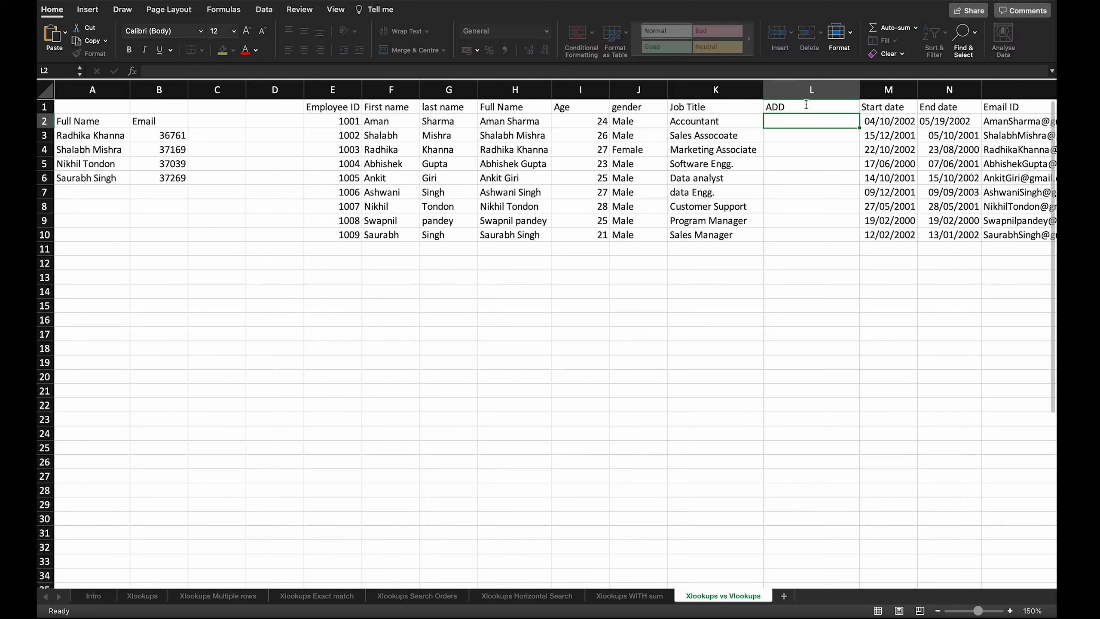
Step: Set the column index in B3's VLOOKUP formula to 8 and fill the formula down to B6
{"action": "left_click", "coordinate": [175, 135]}
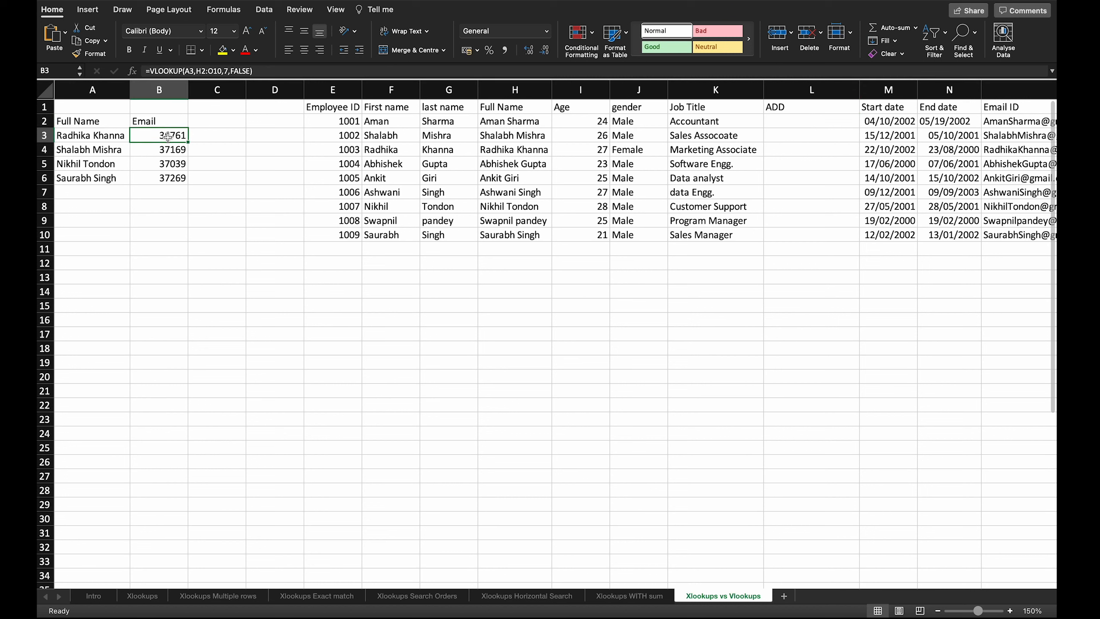
{"action": "double_click", "coordinate": [168, 136]}
{"action": "left_click", "coordinate": [236, 135]}
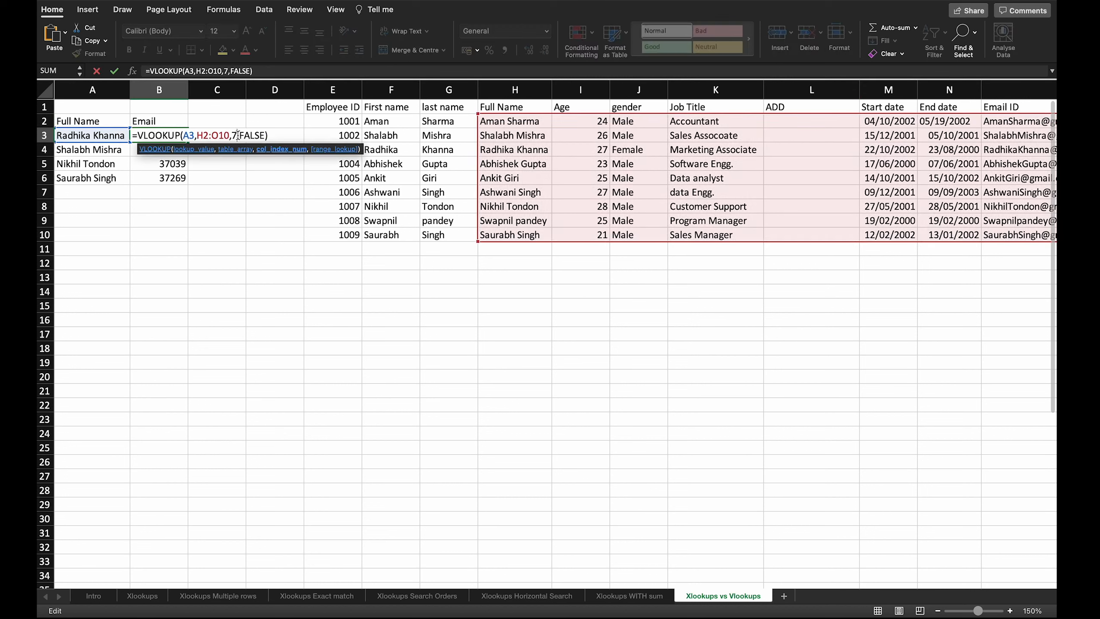
{"action": "key", "text": "BackSpace"}
{"action": "type", "text": "8"}
{"action": "key", "text": "Return"}
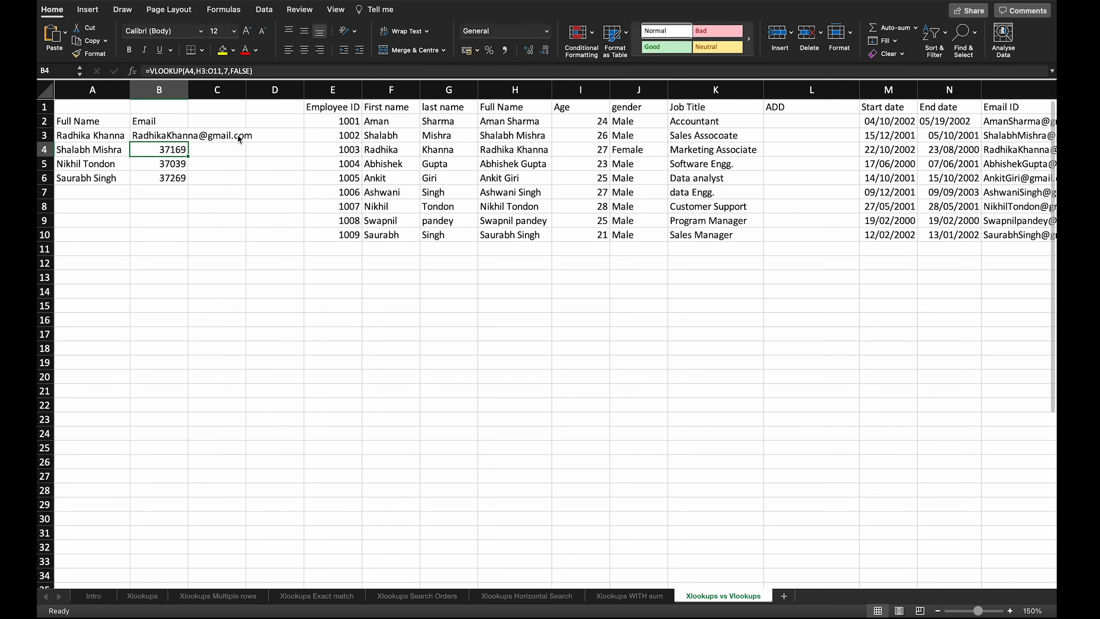
{"action": "left_click", "coordinate": [184, 141]}
{"action": "left_click_drag", "start_coordinate": [194, 139], "coordinate": [191, 185]}
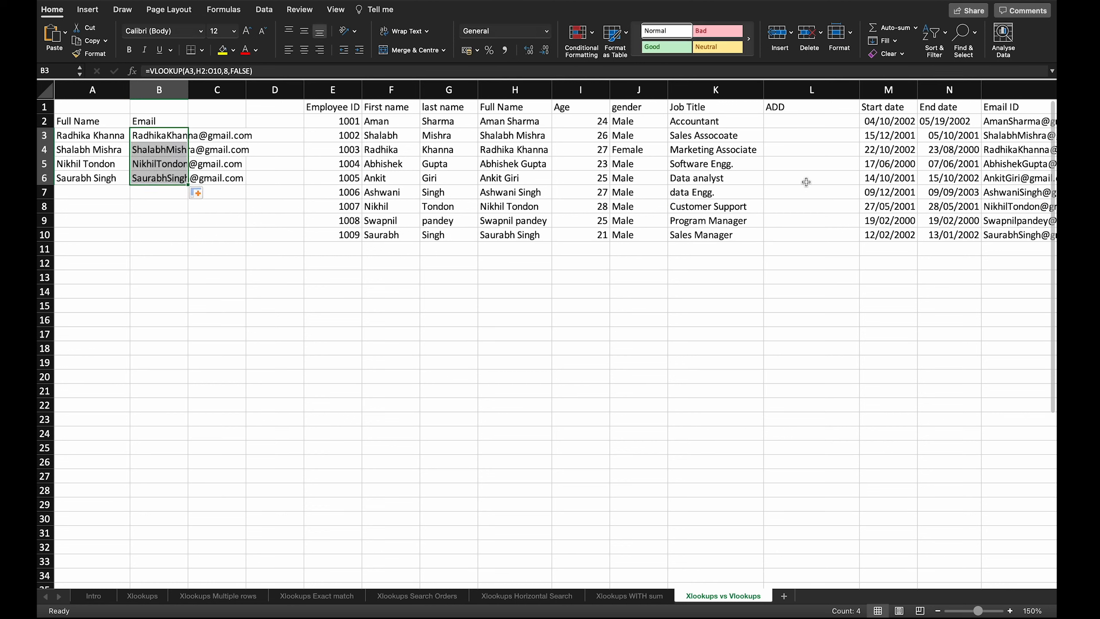
Step: Insert another column before the ADD column and enter the header MOB. NUM in L1
{"action": "right_click", "coordinate": [799, 92]}
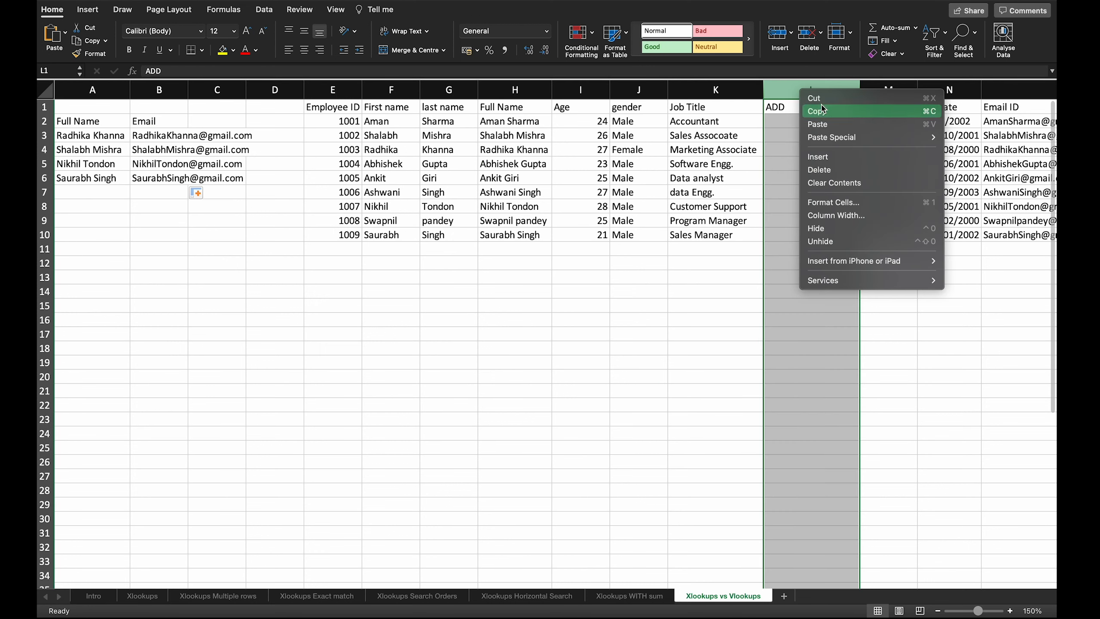
{"action": "left_click", "coordinate": [830, 157]}
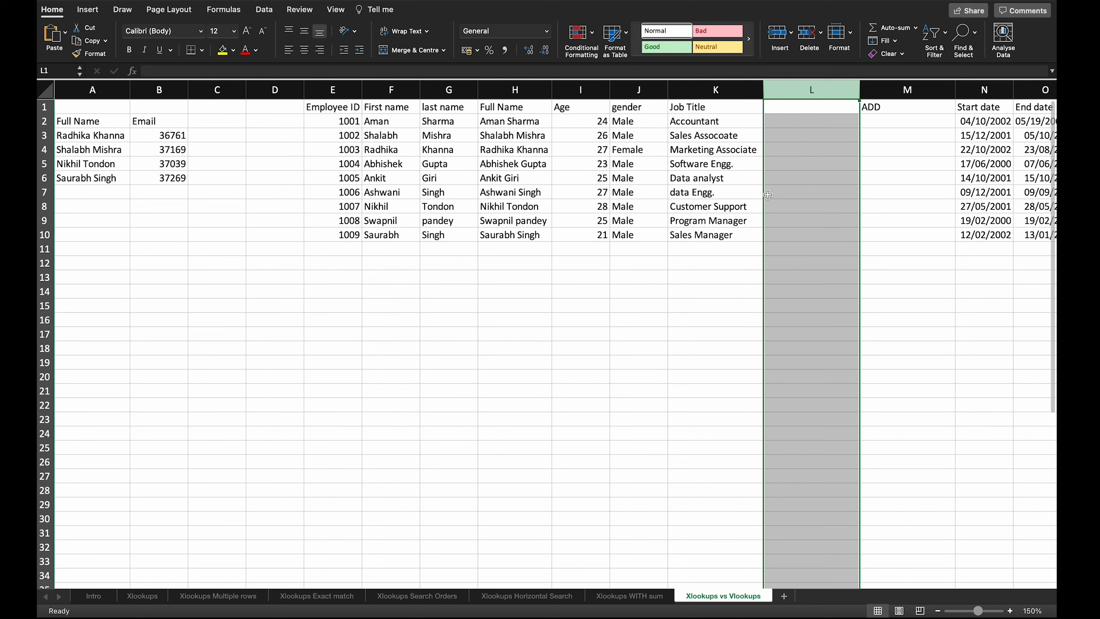
{"action": "left_click", "coordinate": [839, 111]}
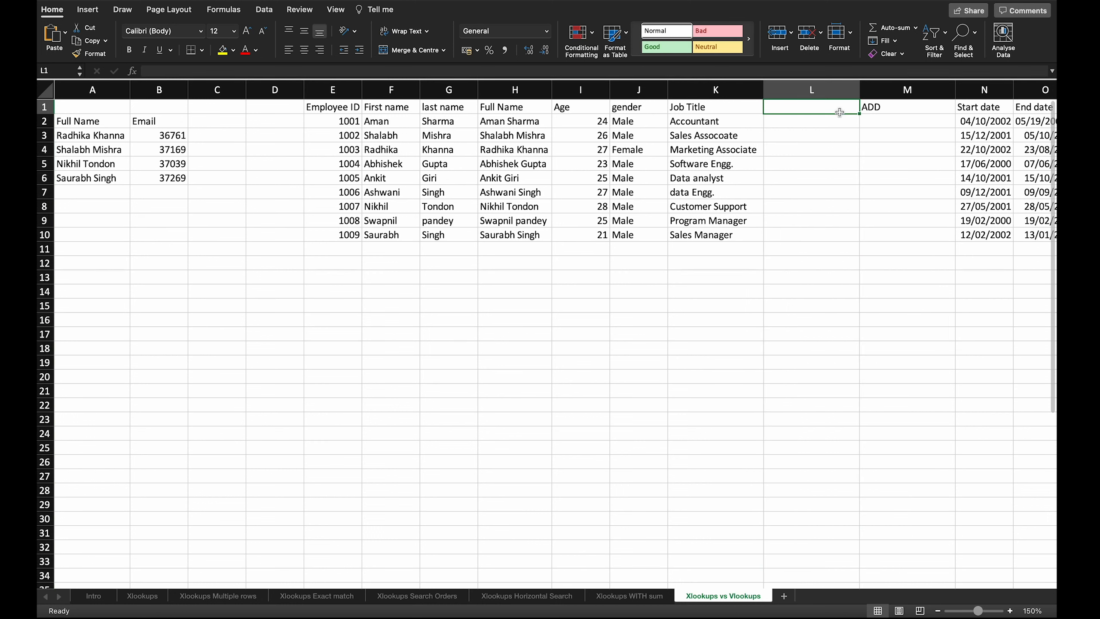
{"action": "type", "text": "MOB. "}
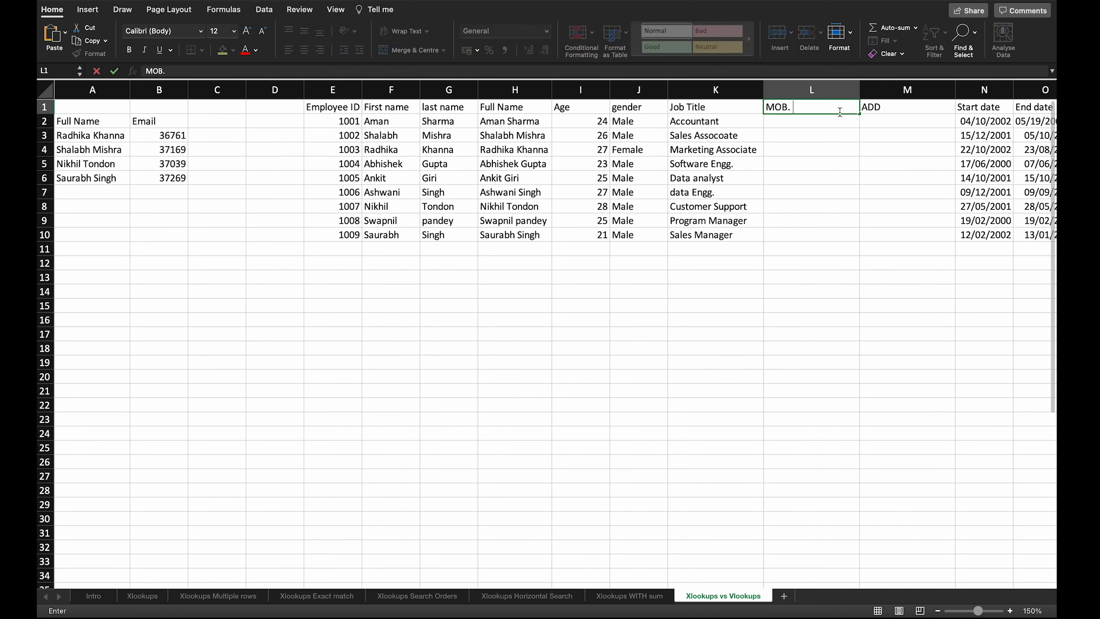
{"action": "type", "text": "NUM\\"}
{"action": "key", "text": "BackSpace"}
{"action": "key", "text": "Return"}
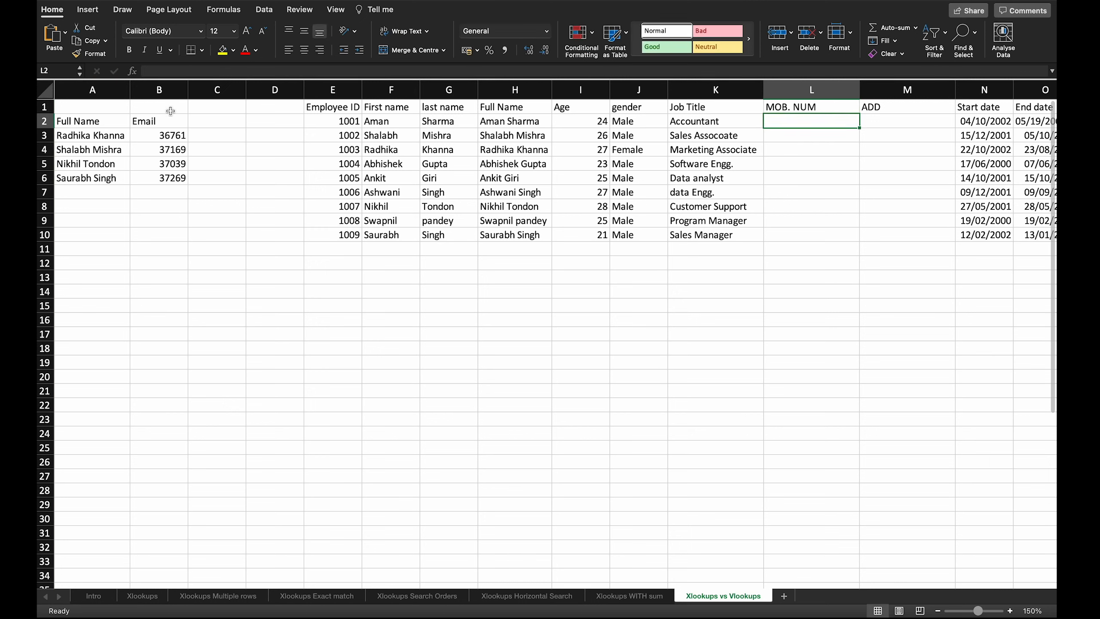
Step: Inspect the table range and column index in B3's VLOOKUP formula without changing them
{"action": "left_click", "coordinate": [174, 138]}
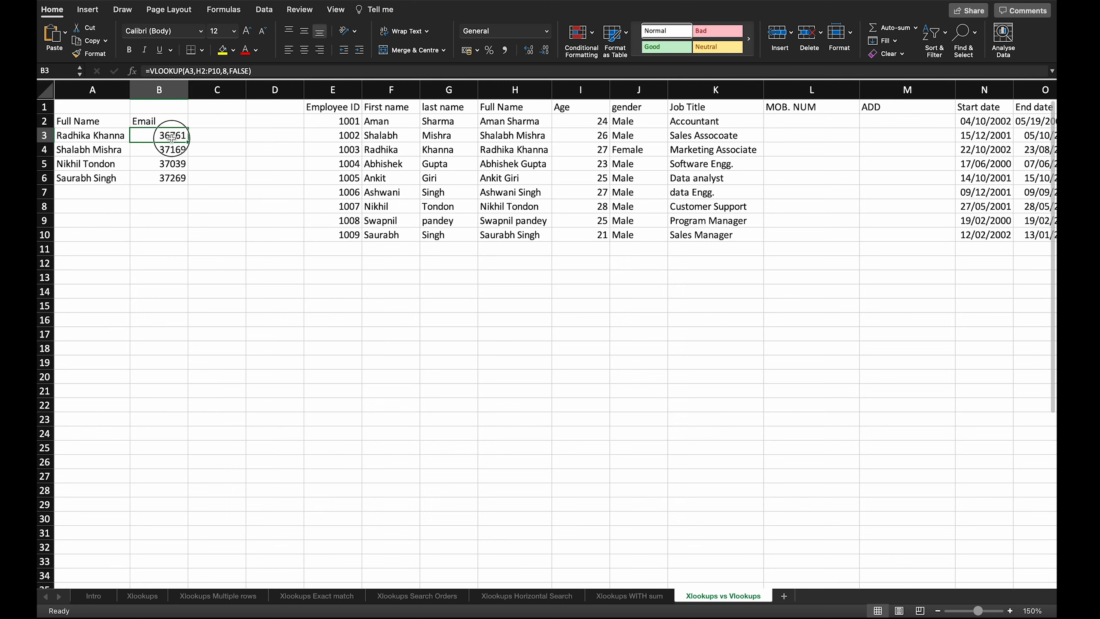
{"action": "double_click", "coordinate": [175, 138]}
{"action": "left_click", "coordinate": [236, 135]}
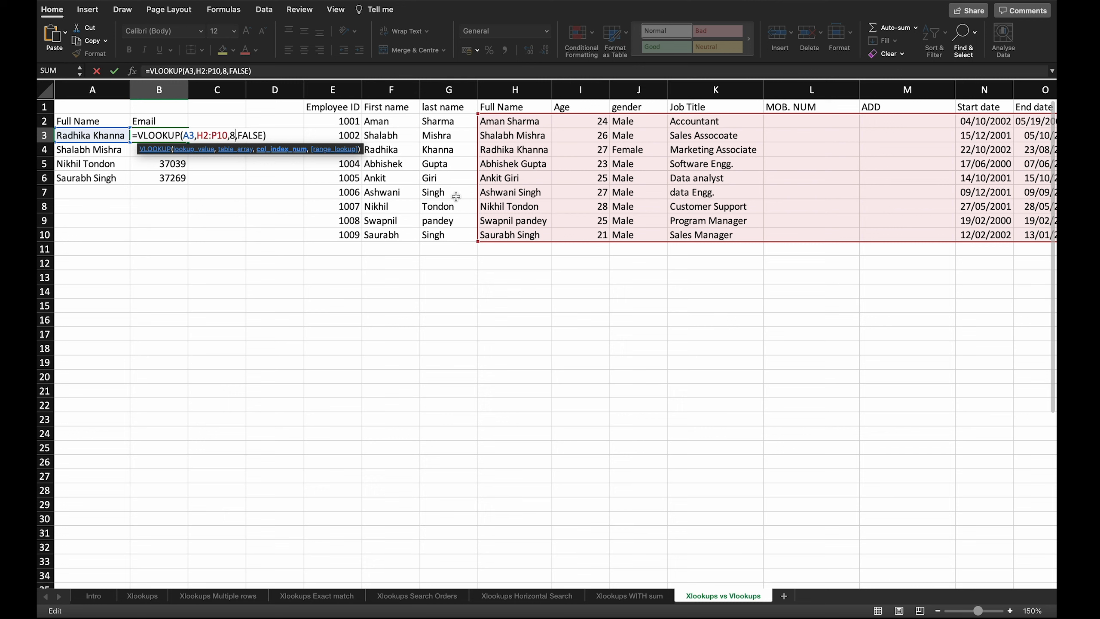
{"action": "left_click", "coordinate": [290, 209]}
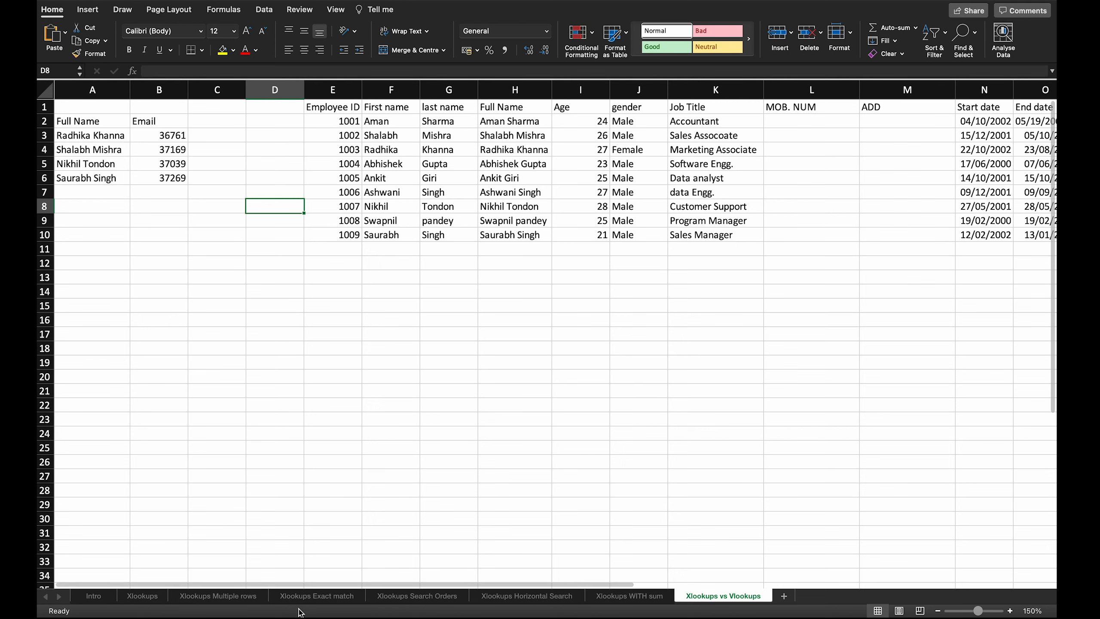
Step: On the Xlookups sheet, insert a blank column before Start date and check the XLOOKUP emails in B3:B7
{"action": "left_click", "coordinate": [141, 598]}
{"action": "left_click", "coordinate": [221, 406]}
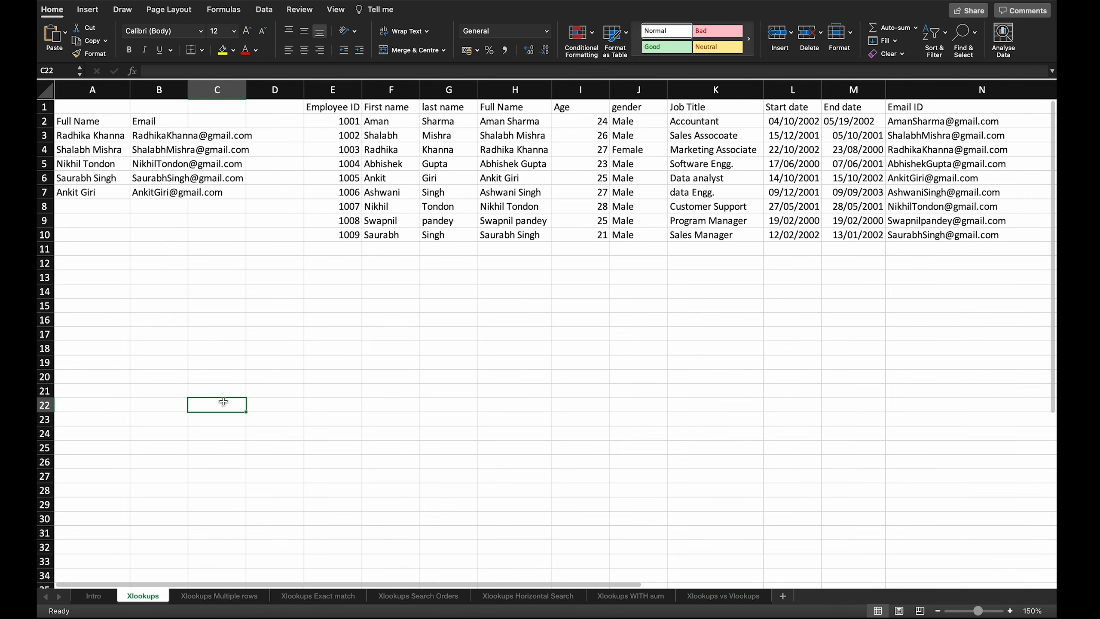
{"action": "right_click", "coordinate": [792, 92]}
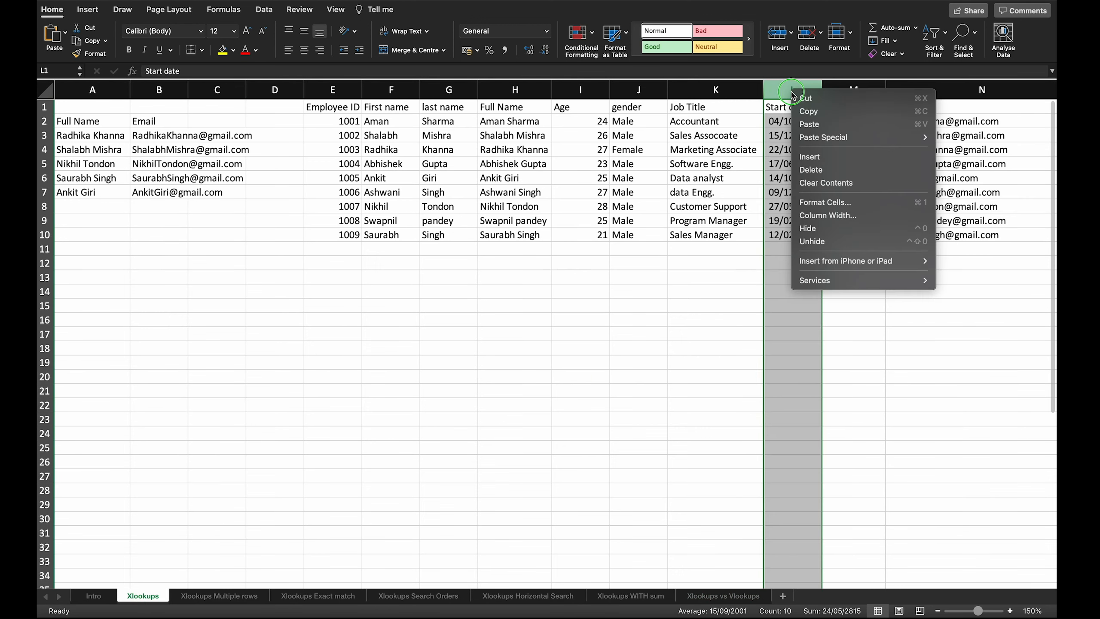
{"action": "left_click", "coordinate": [808, 157]}
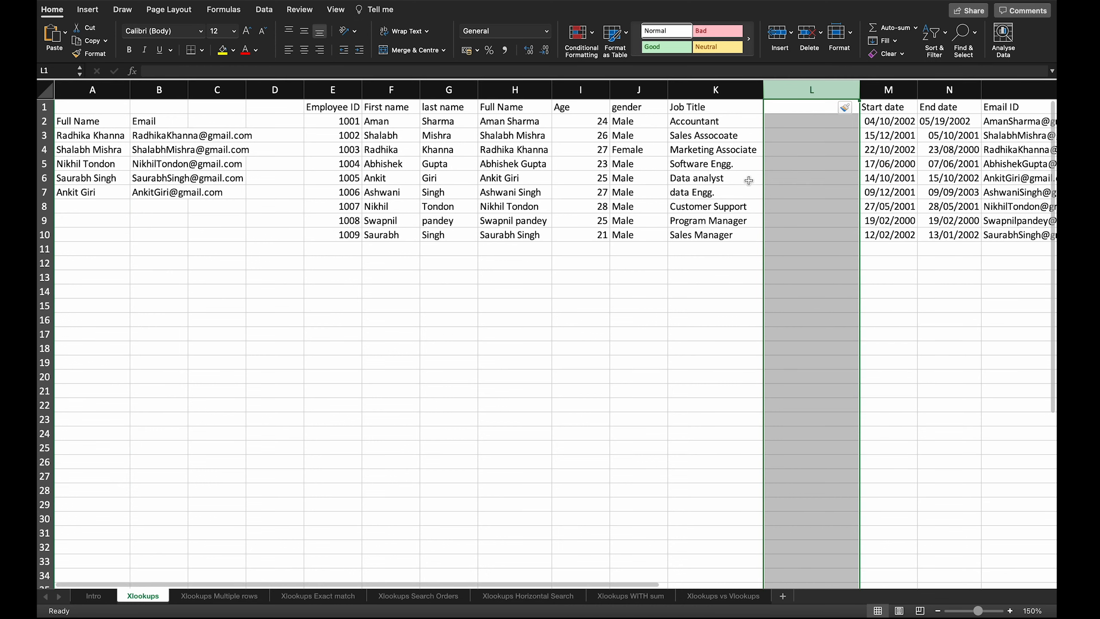
{"action": "left_click", "coordinate": [144, 148]}
{"action": "left_click_drag", "start_coordinate": [144, 149], "coordinate": [149, 192]}
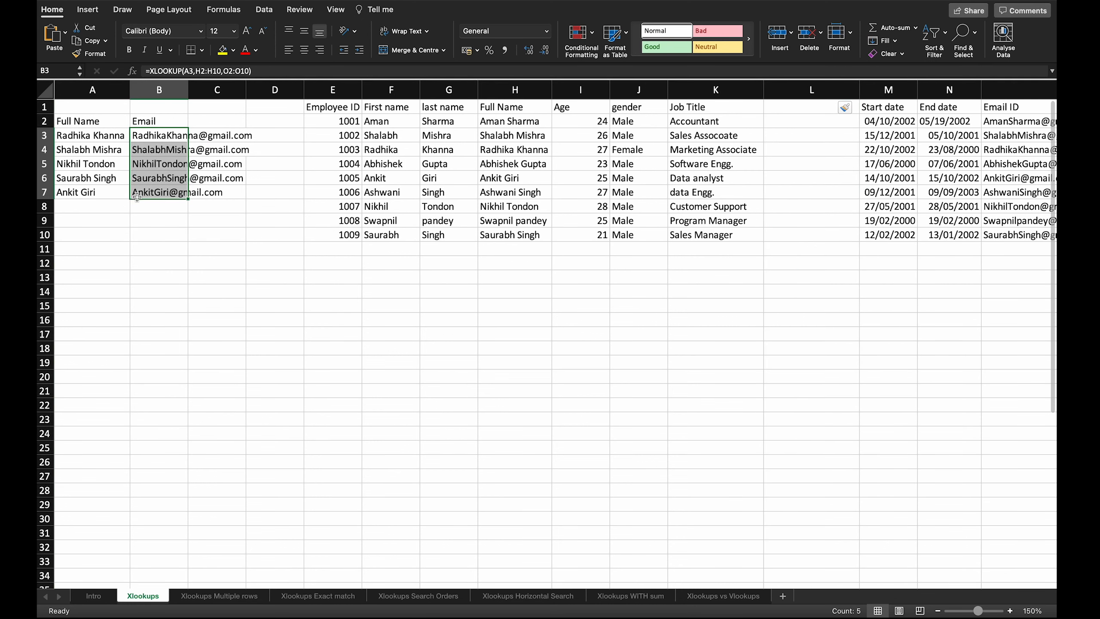
Step: Insert two more blank columns at column L on the Xlookups sheet
{"action": "left_click", "coordinate": [813, 95]}
{"action": "right_click", "coordinate": [814, 98]}
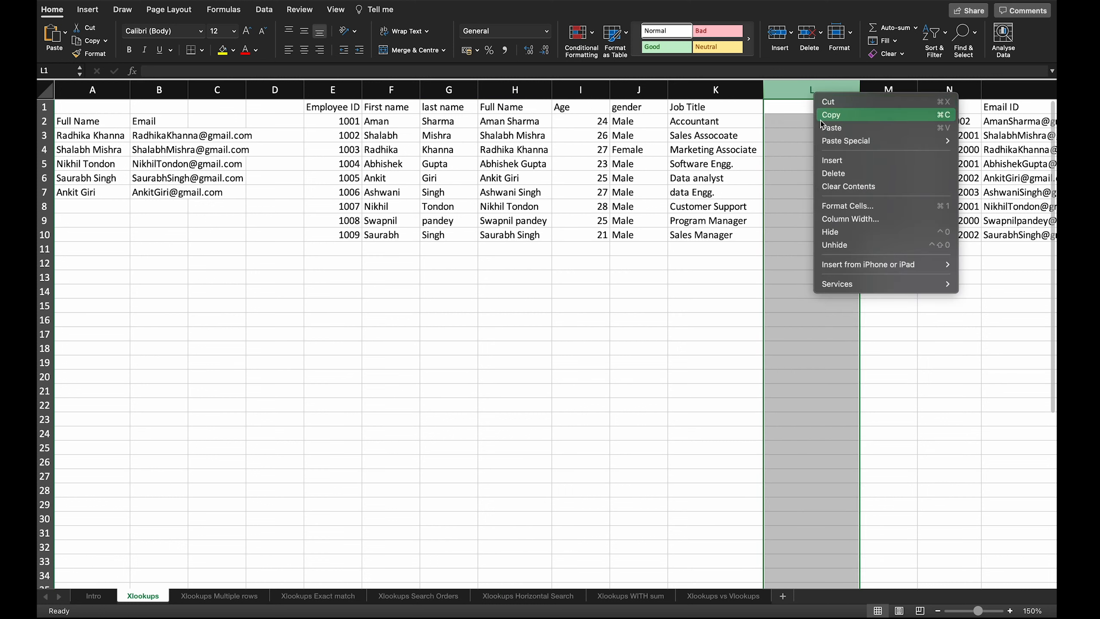
{"action": "left_click", "coordinate": [825, 158]}
{"action": "right_click", "coordinate": [803, 87]}
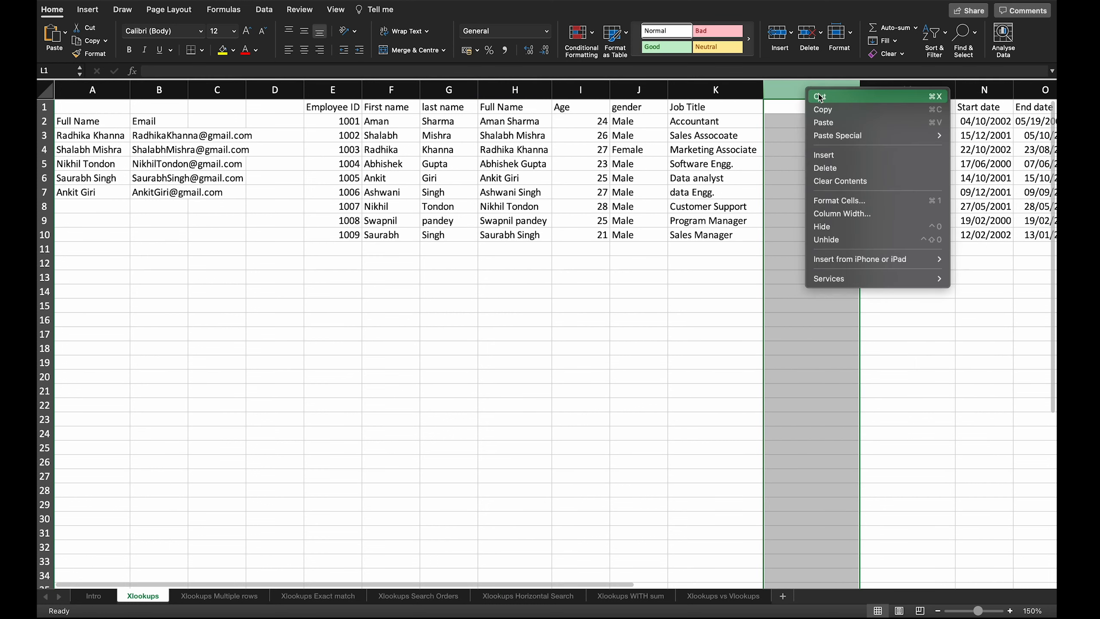
{"action": "left_click", "coordinate": [819, 159]}
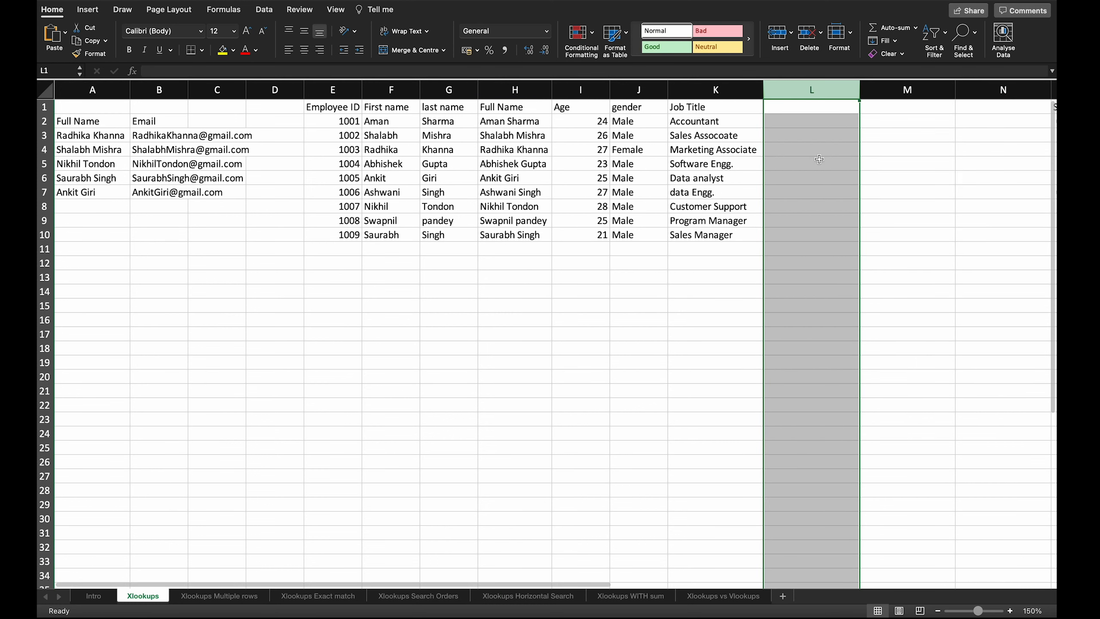
{"action": "left_click_drag", "start_coordinate": [606, 584], "coordinate": [551, 602]}
{"action": "left_click", "coordinate": [273, 280]}
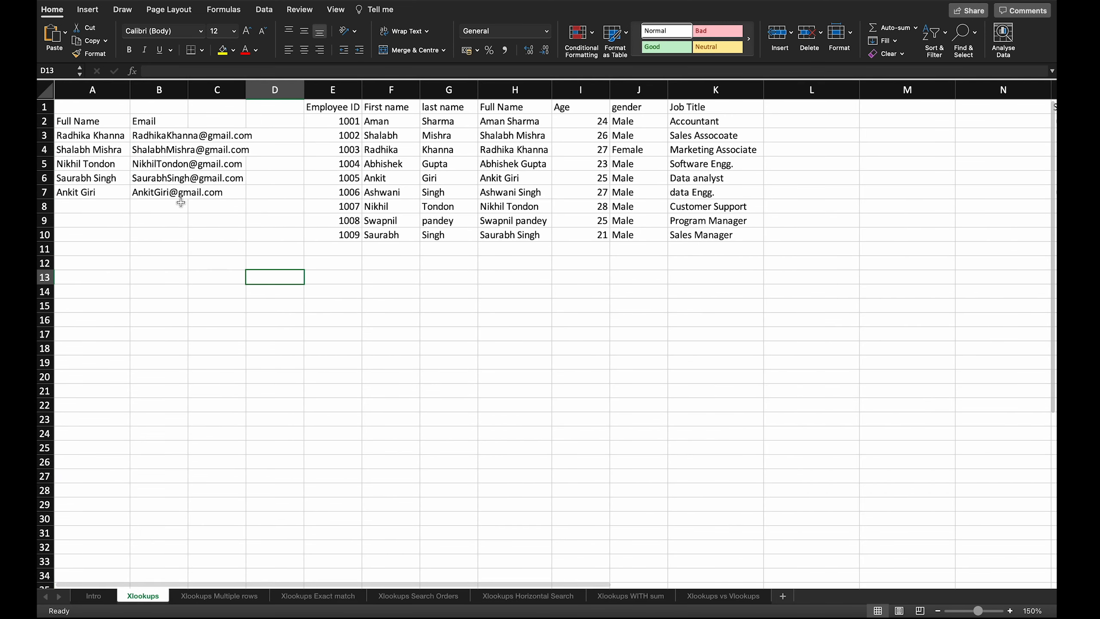